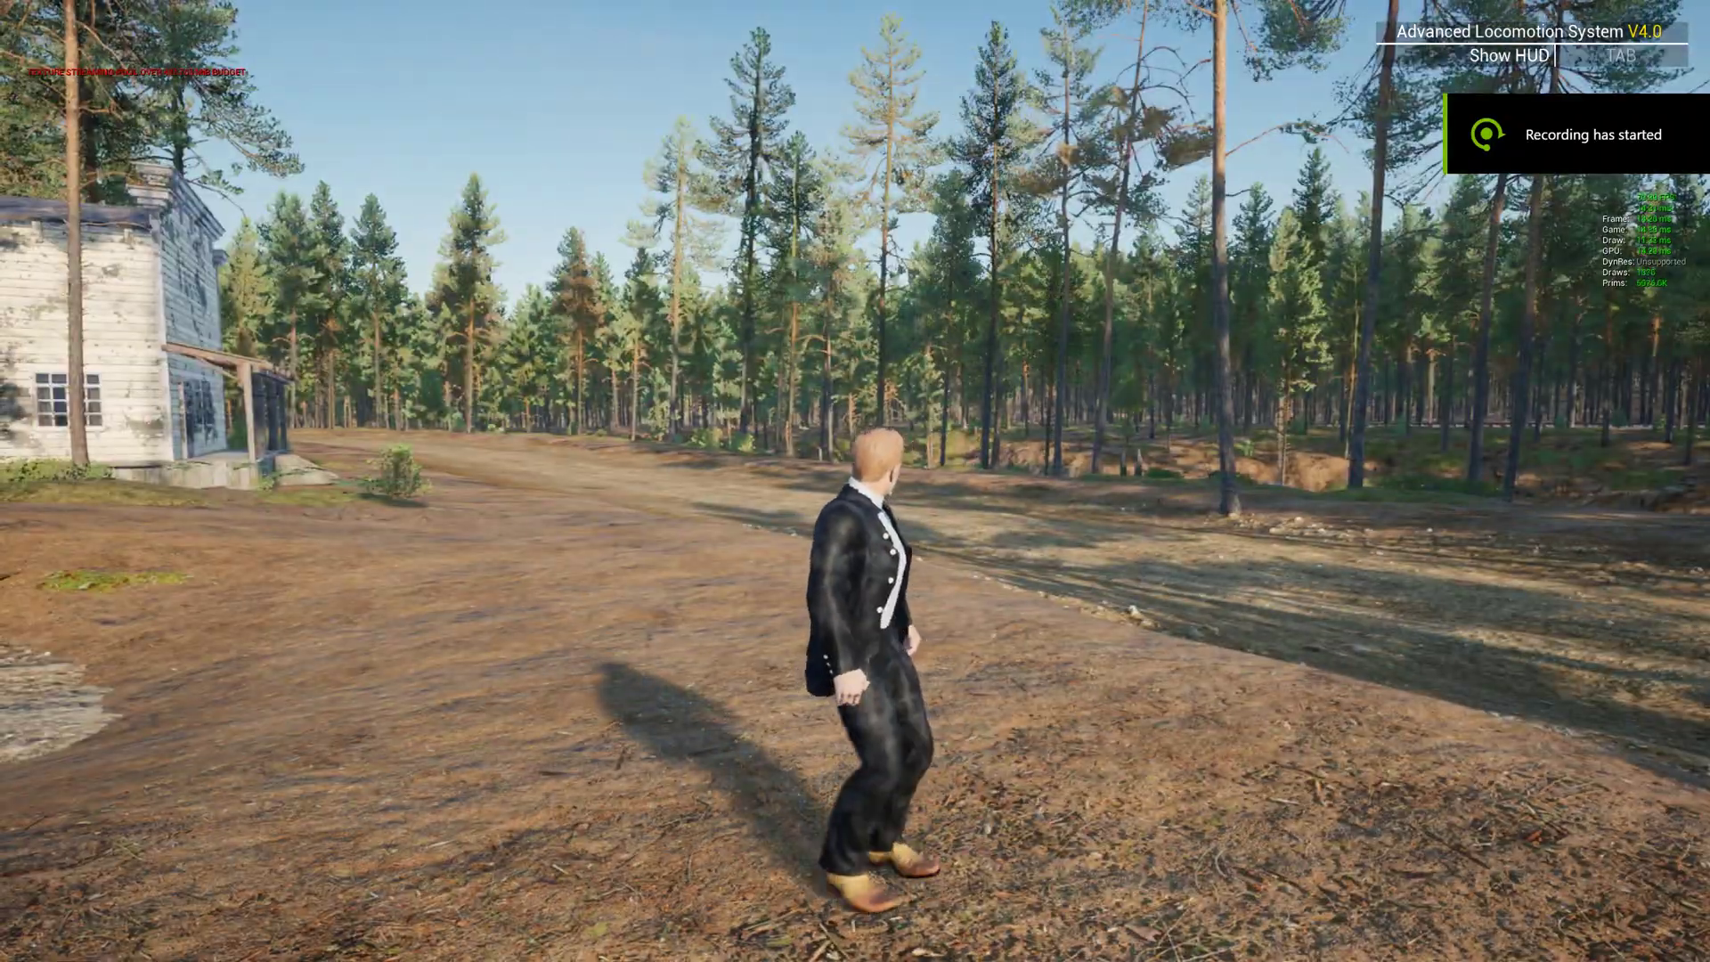
Step: Run the character forward over the dirt ground toward the white wooden building to check how the level performs
{"action": "key", "text": "w"}
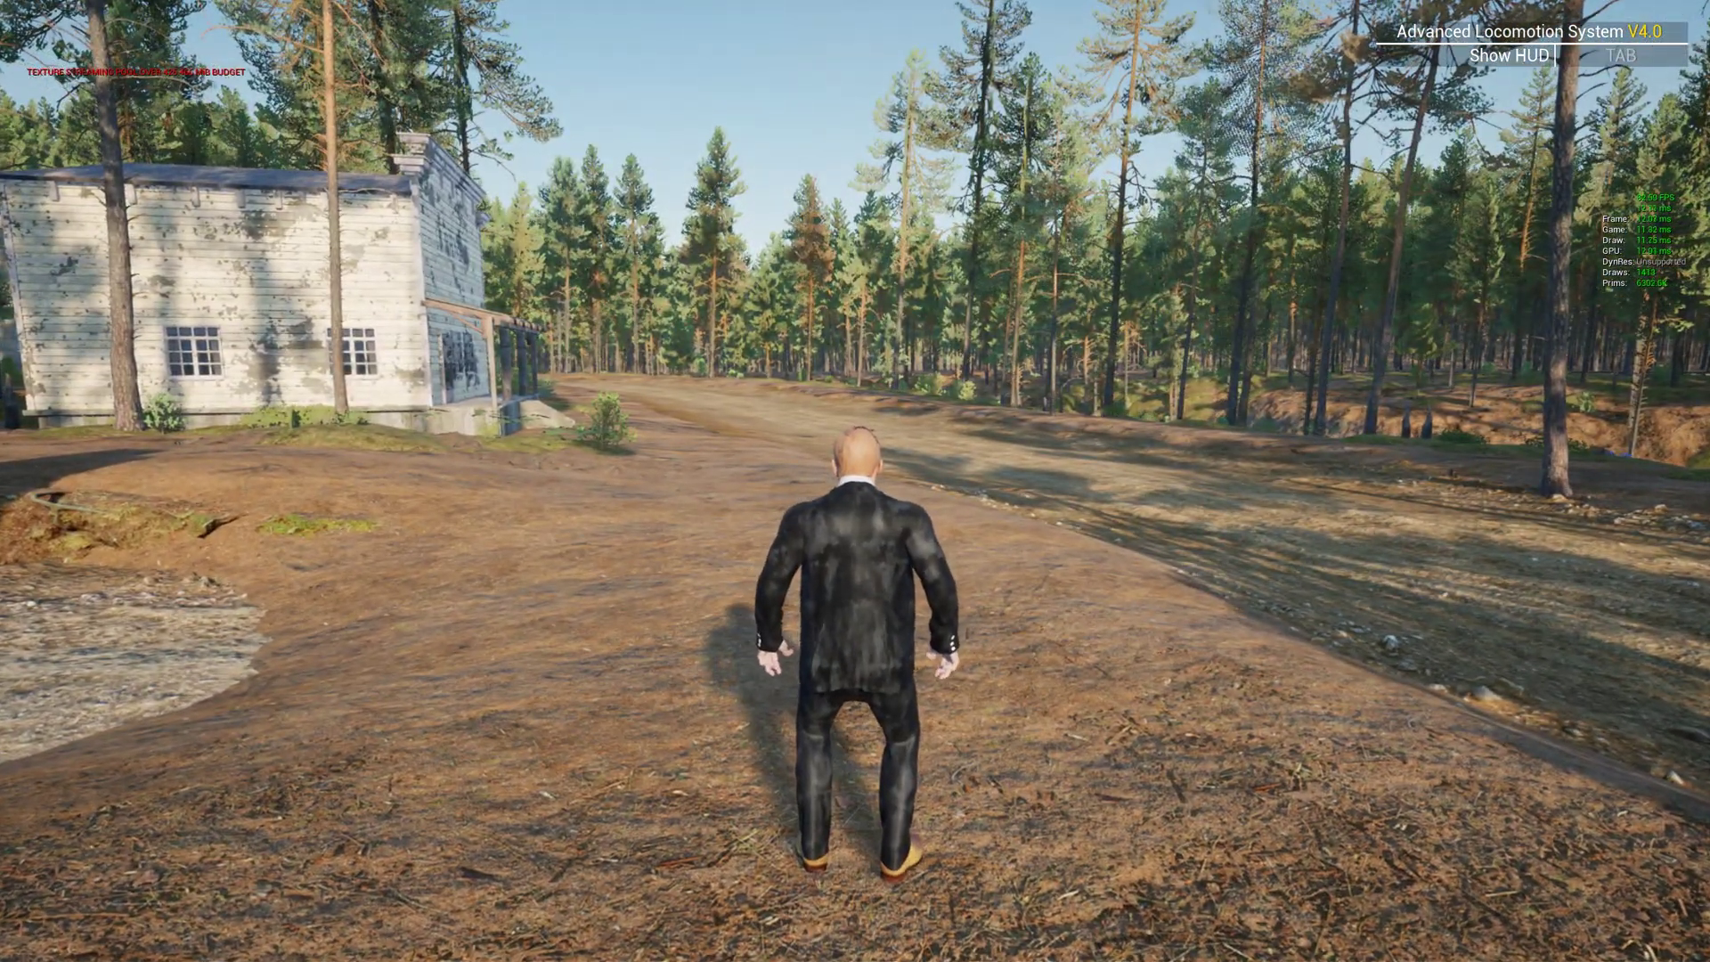
{"action": "key", "text": "w"}
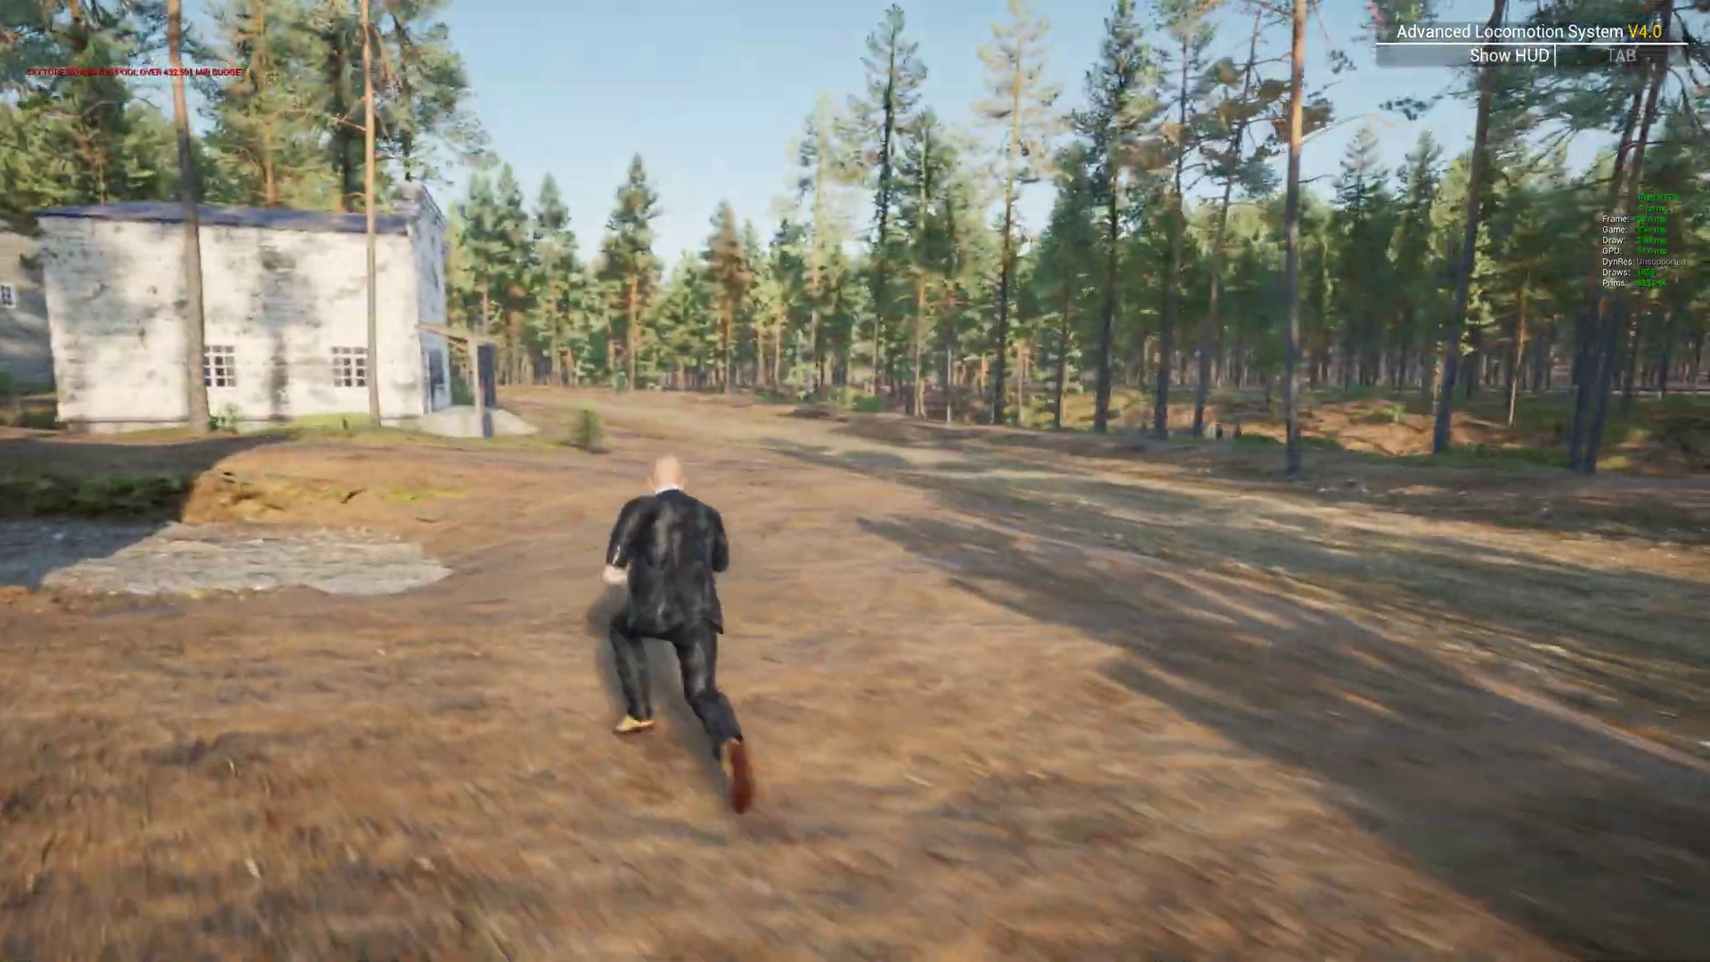
{"action": "key", "text": "w"}
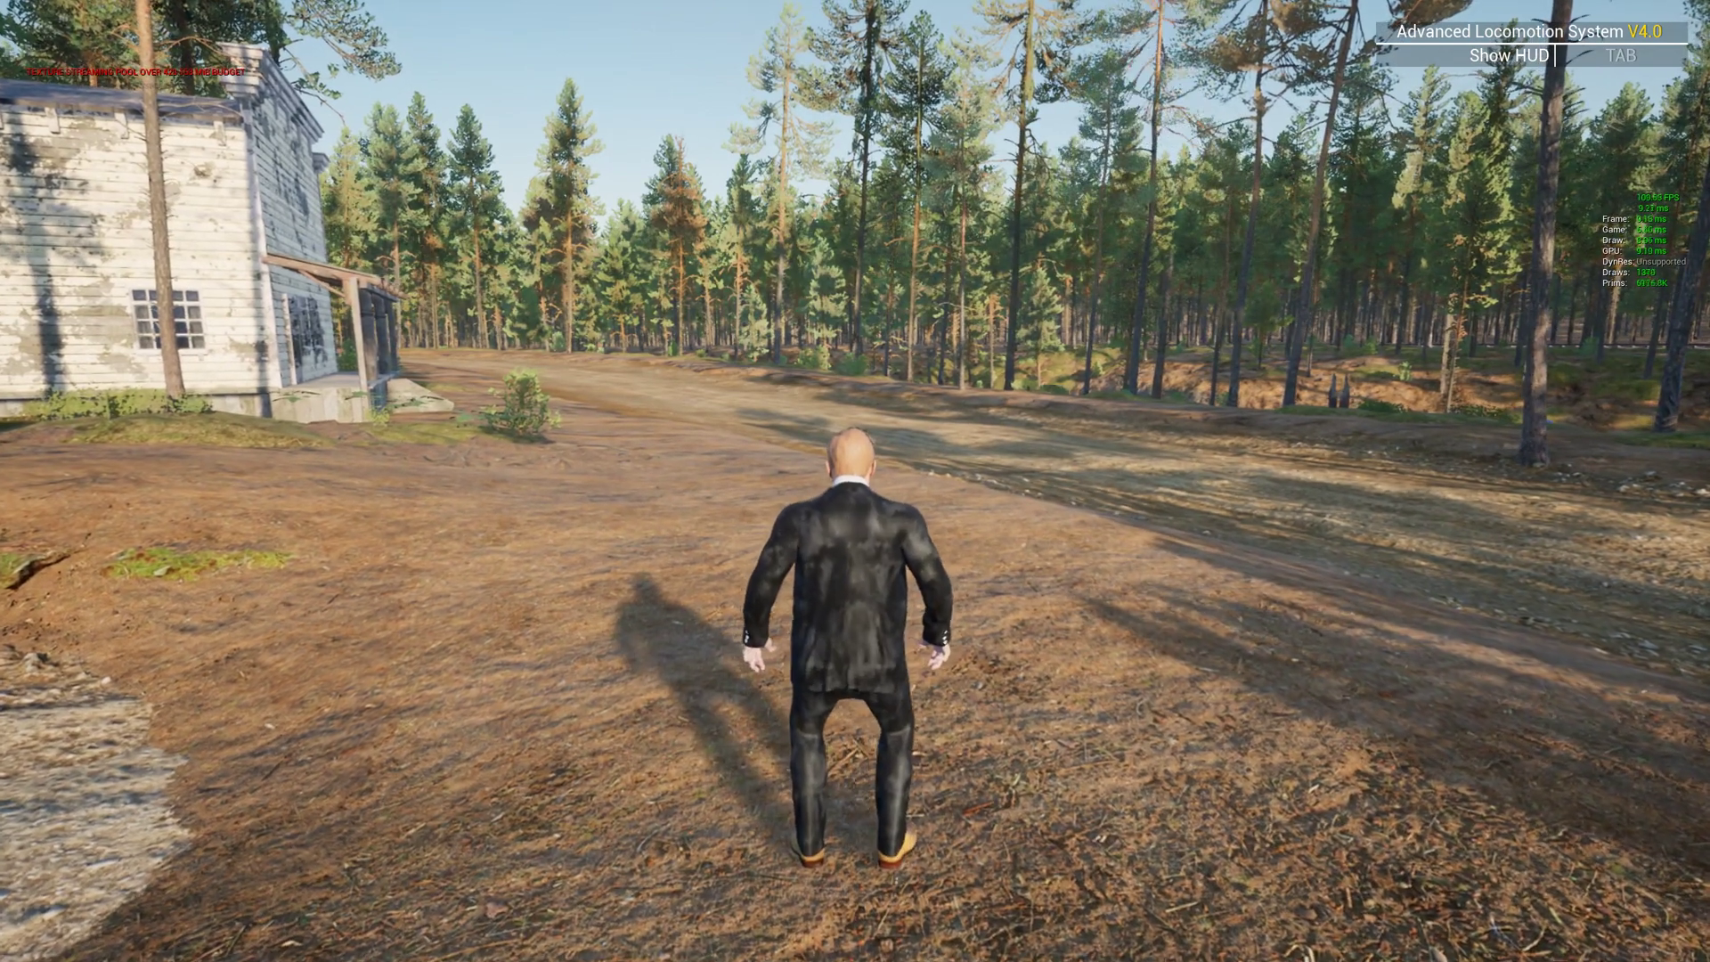
Step: Find and run the ProfileGPU command in the in-game console
{"action": "key", "text": "grave"}
{"action": "type", "text": "s."}
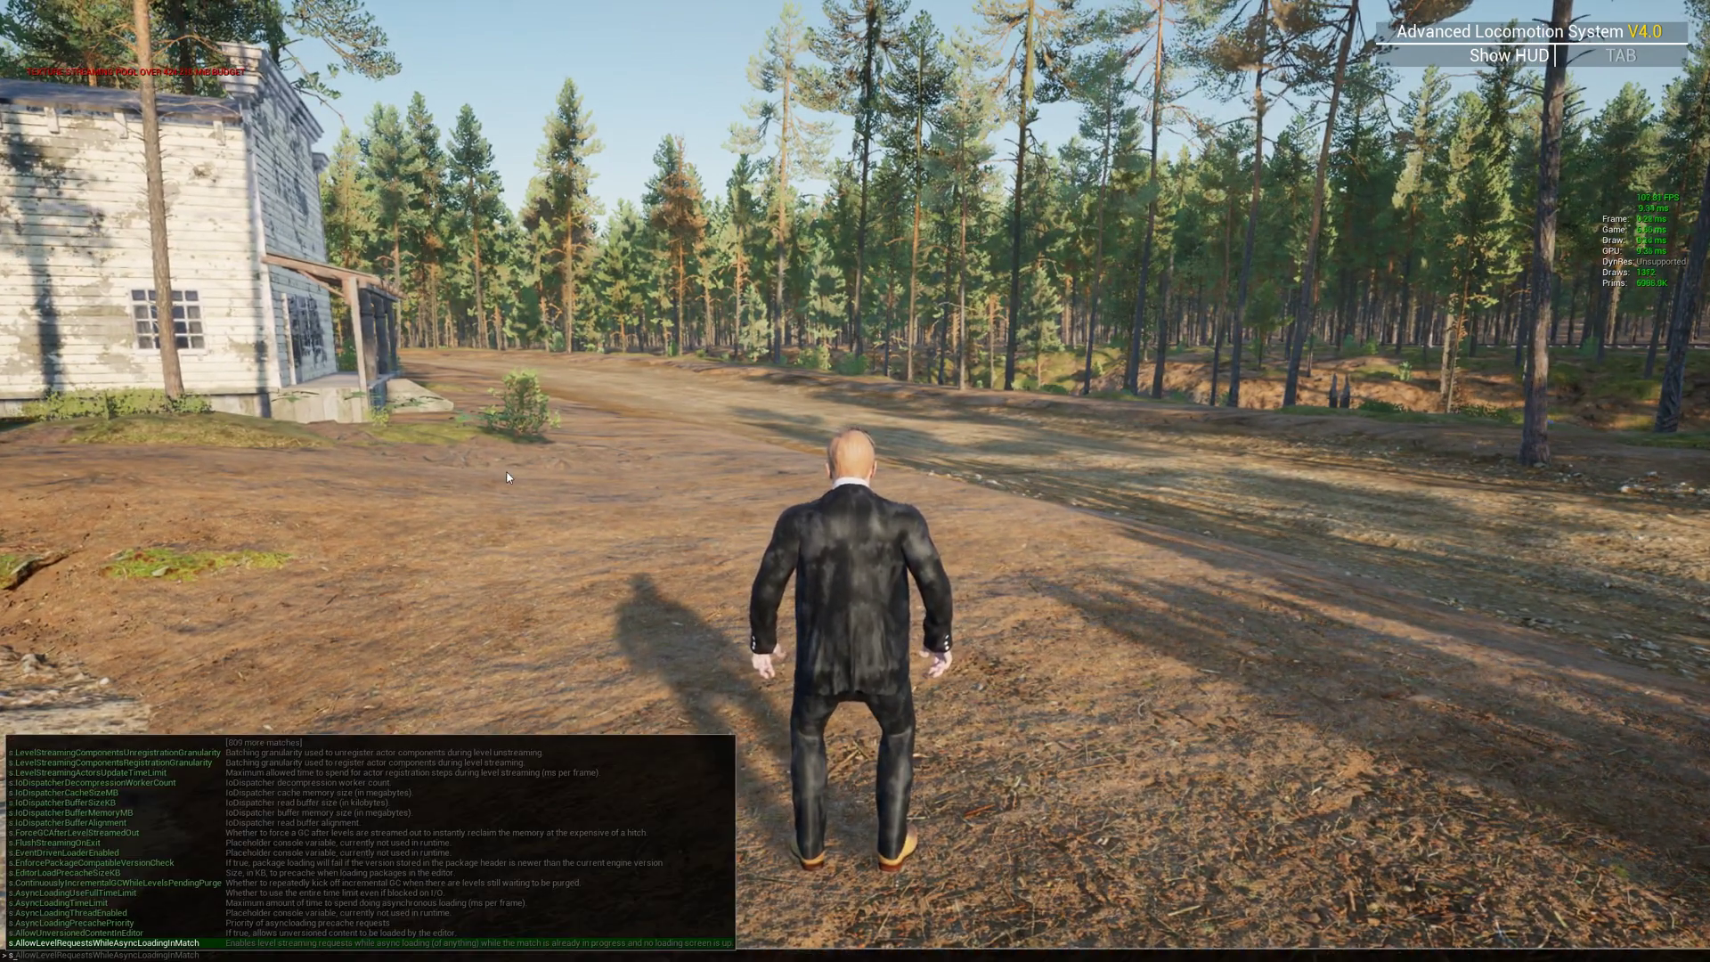
{"action": "key", "text": "BackSpace"}
{"action": "key", "text": "BackSpace"}
{"action": "type", "text": "g"}
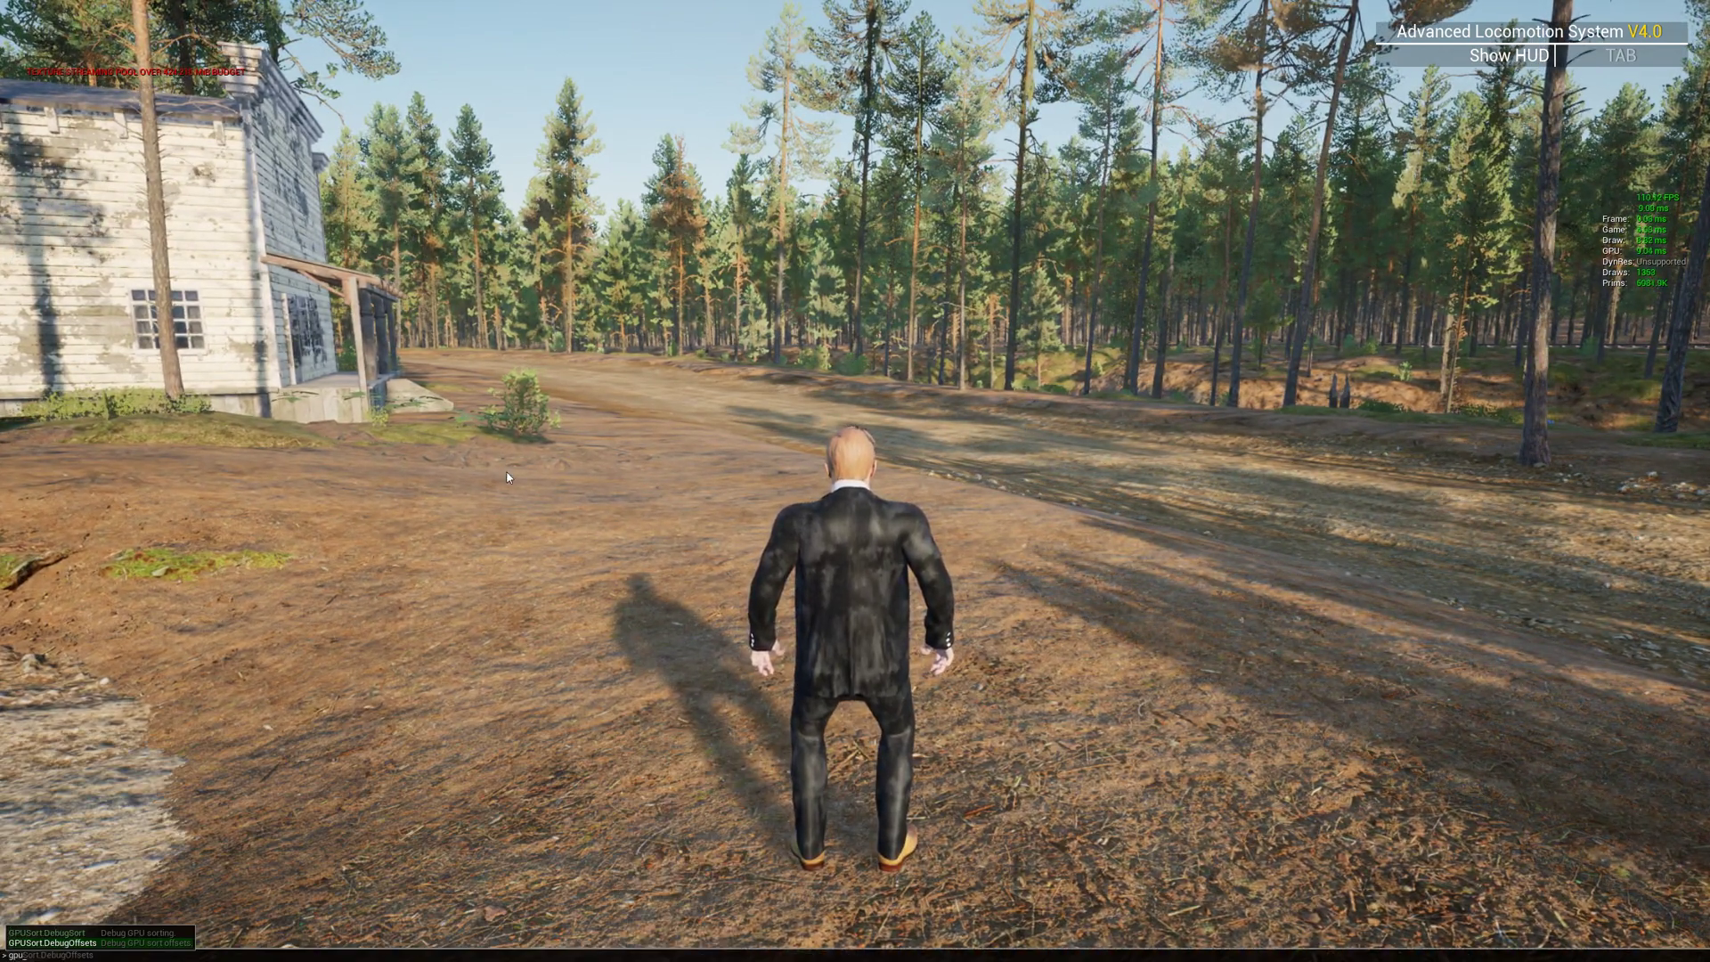
{"action": "type", "text": "pu"}
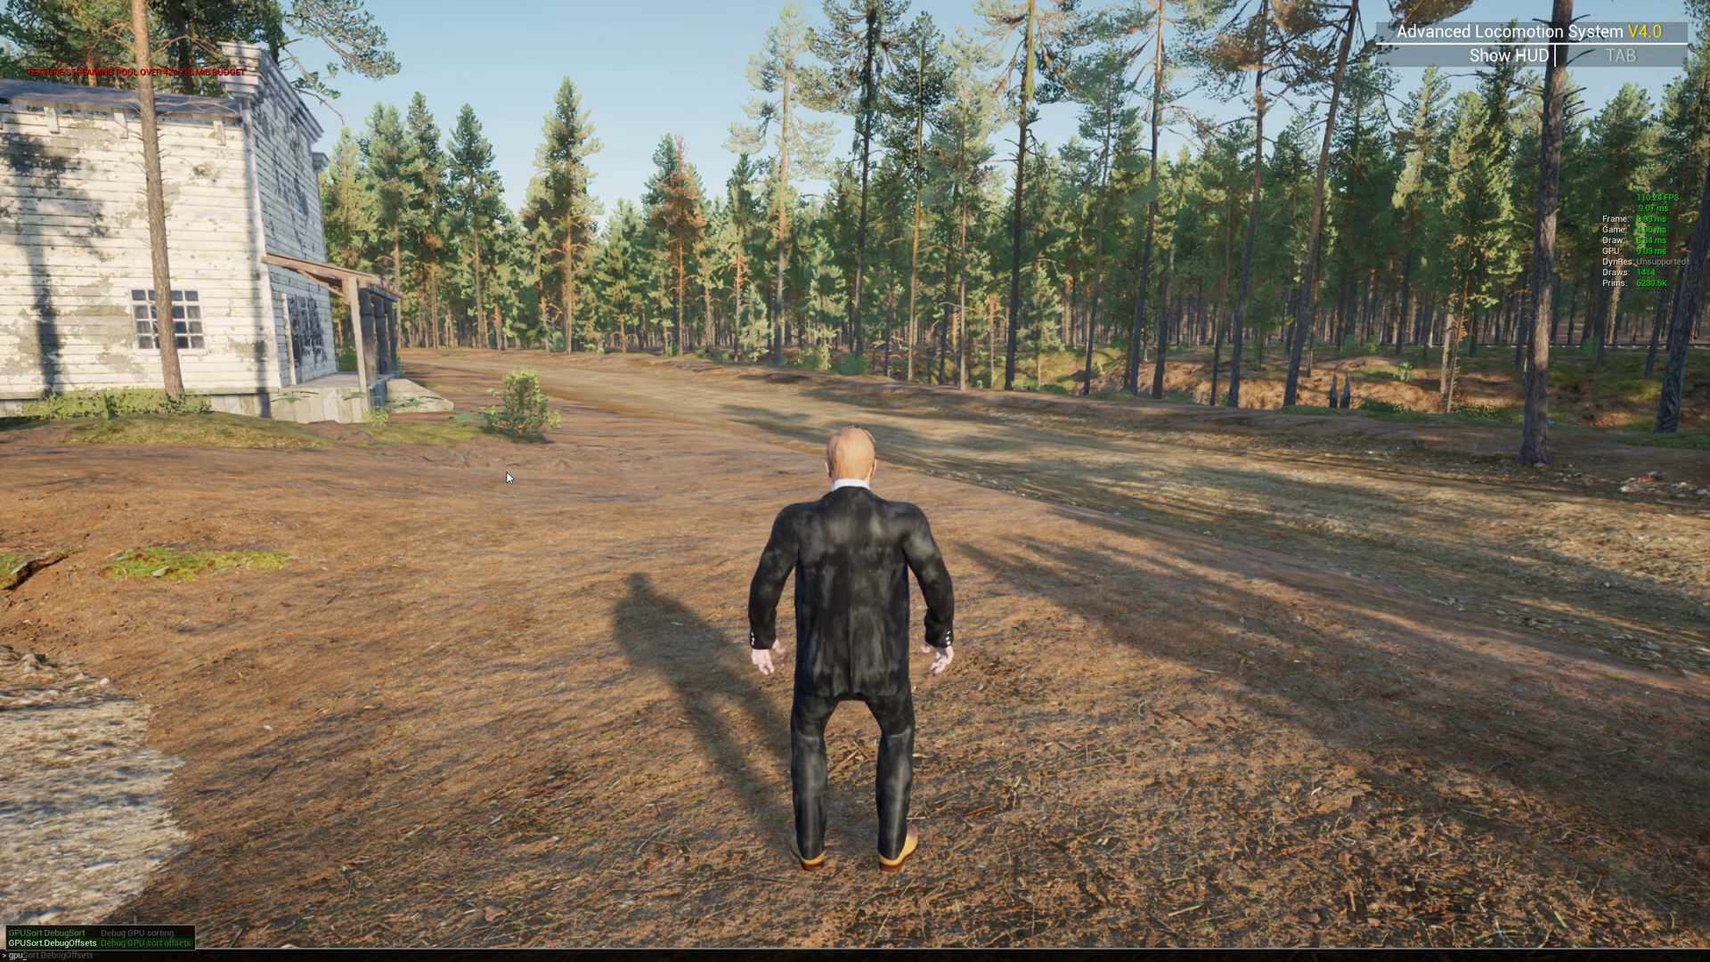
{"action": "key", "text": "BackSpace"}
{"action": "key", "text": "BackSpace"}
{"action": "key", "text": "BackSpace"}
{"action": "type", "text": "prof"}
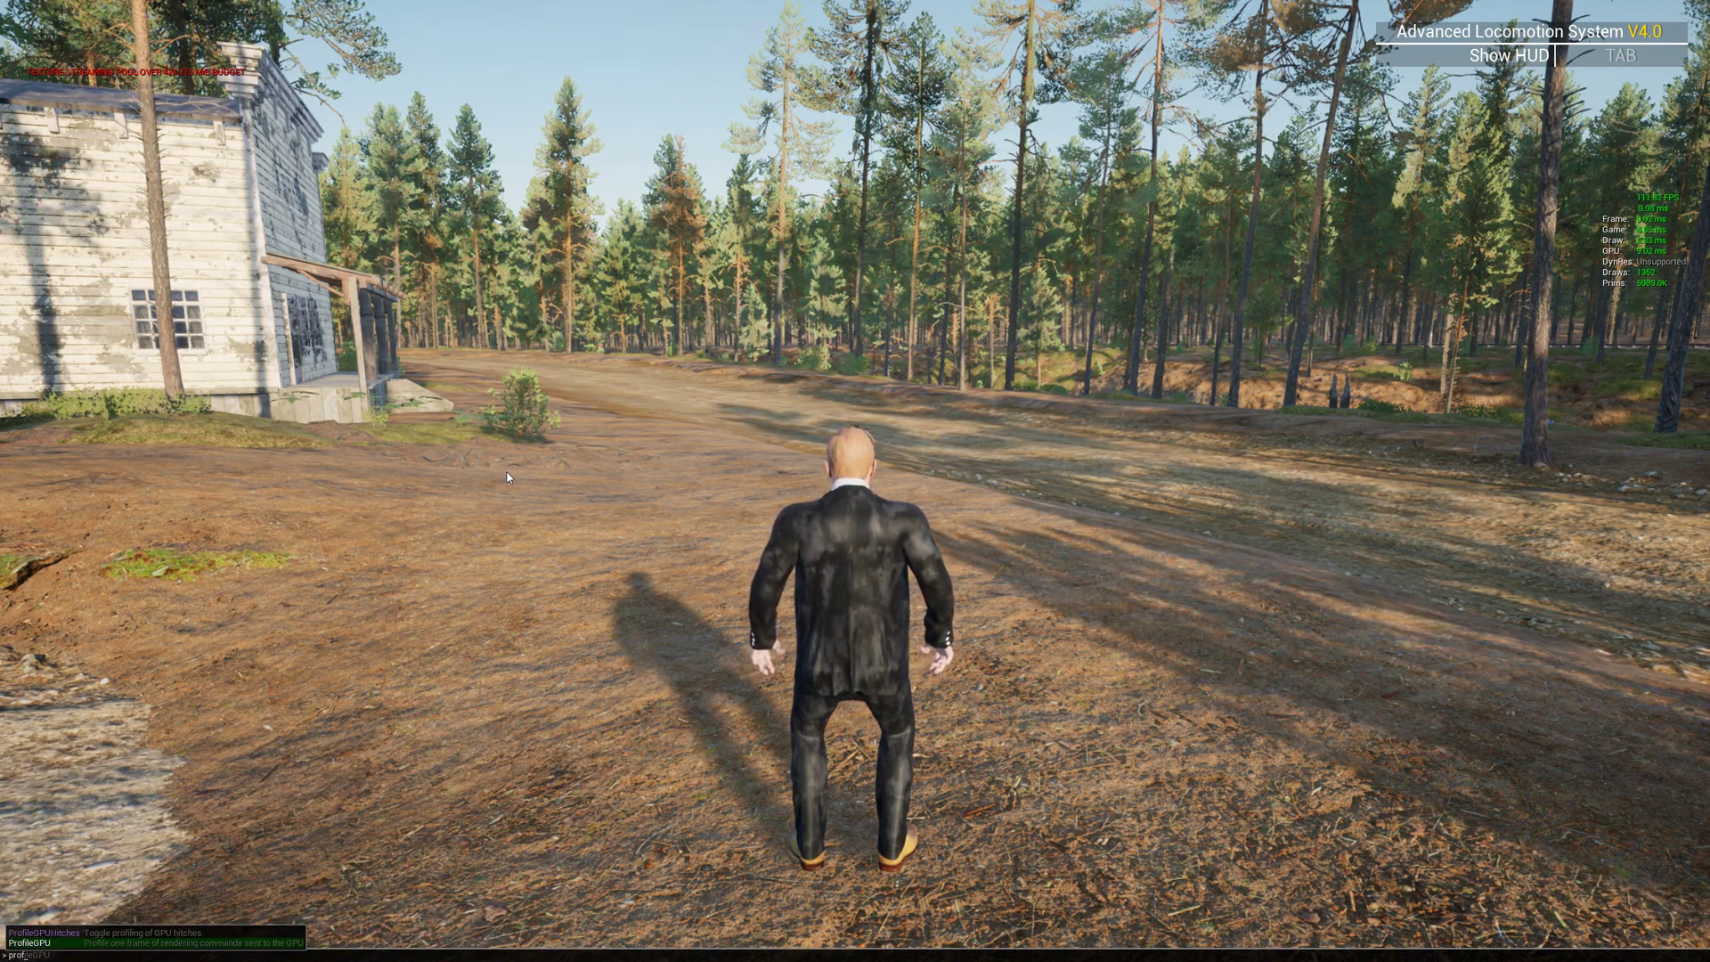
{"action": "key", "text": "Up"}
{"action": "key", "text": "Return"}
Step: Run the character past the building's porch and capture several GPU profiles there
{"action": "key", "text": "w"}
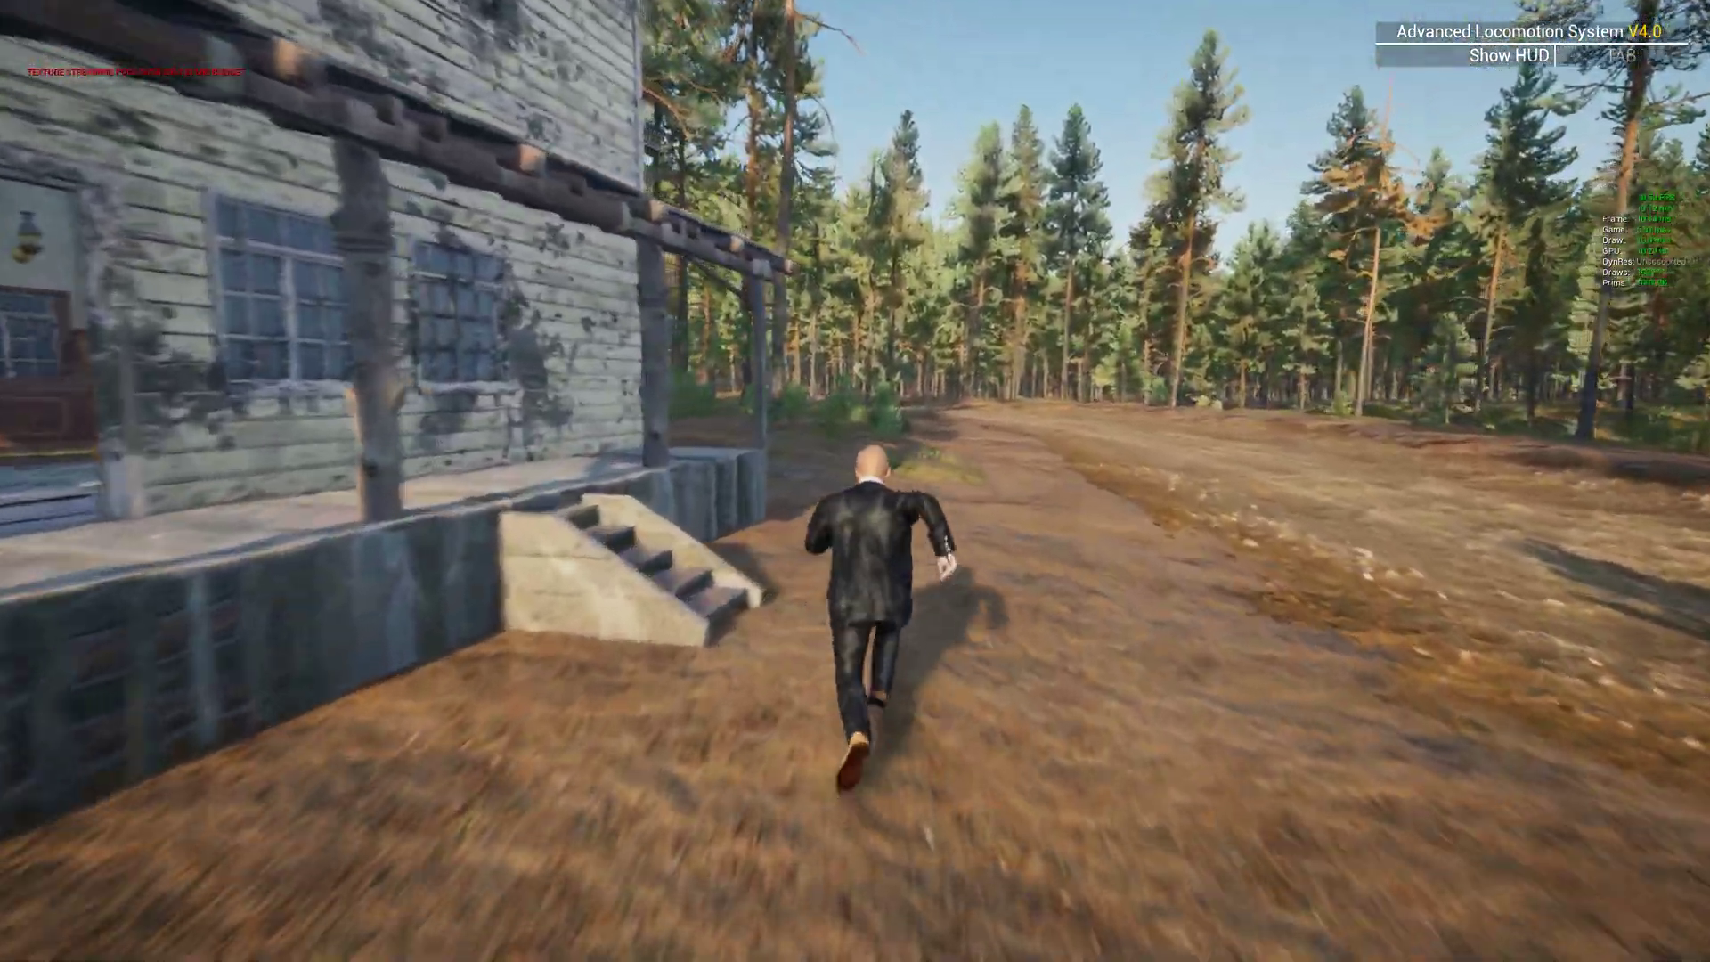
{"action": "key", "text": "ctrl+shift+comma"}
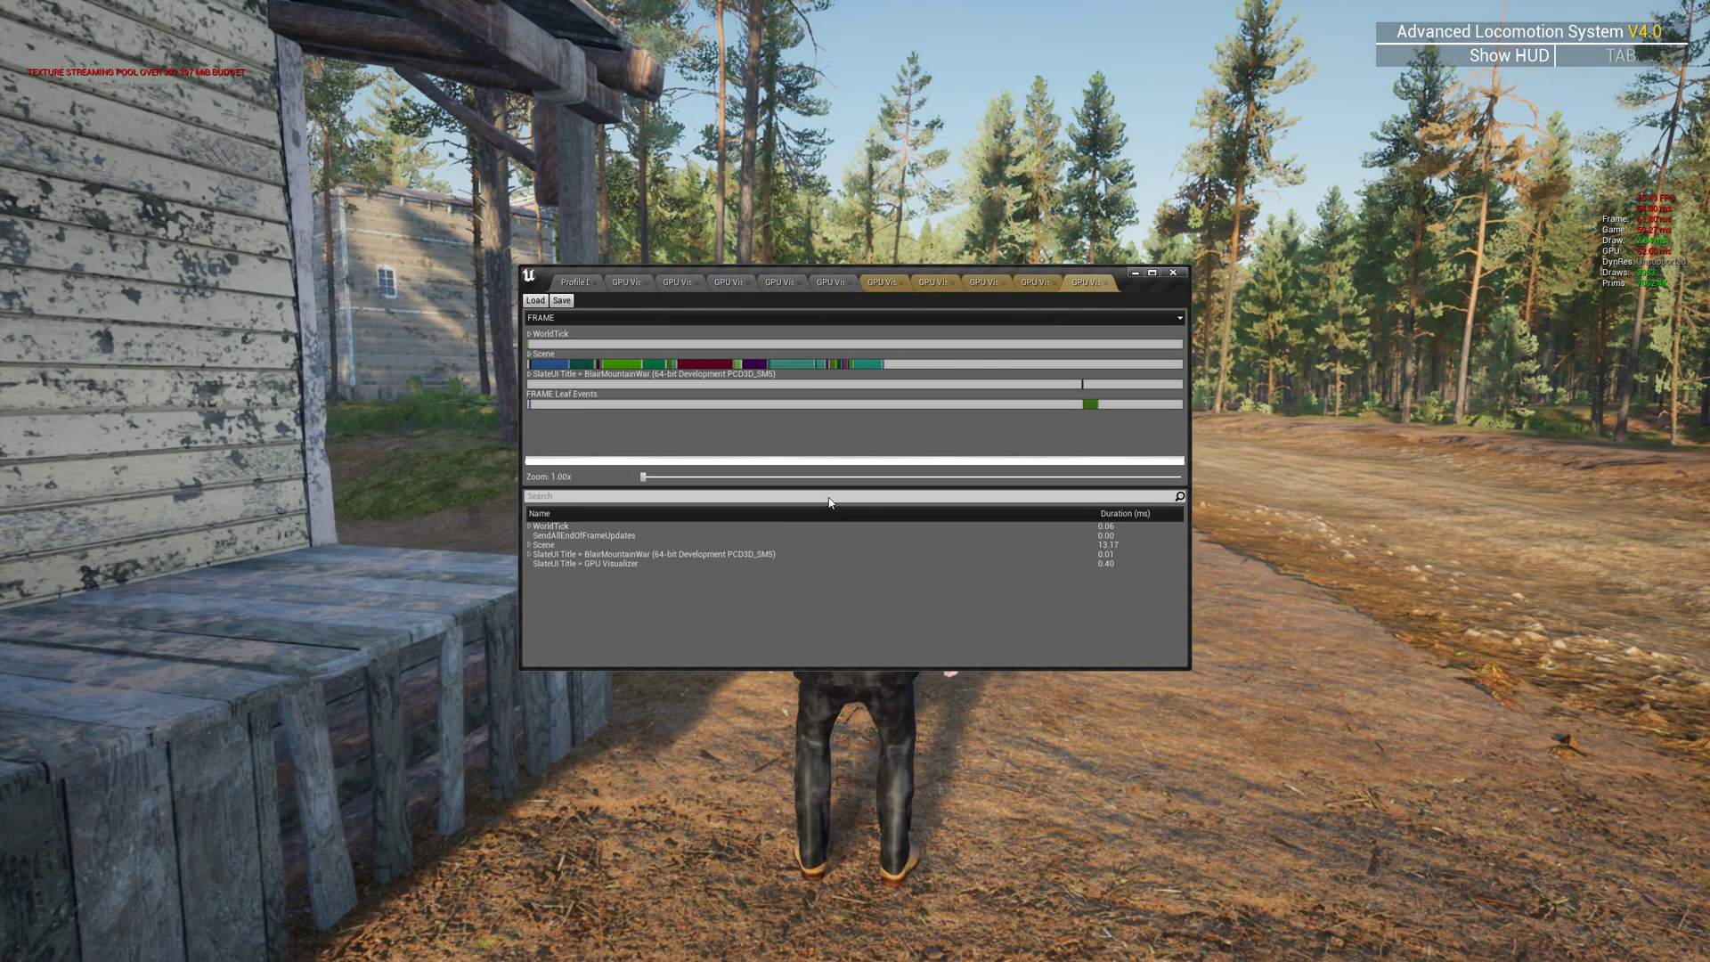
{"action": "key", "text": "ctrl+shift+comma"}
{"action": "key", "text": "ctrl+shift+comma"}
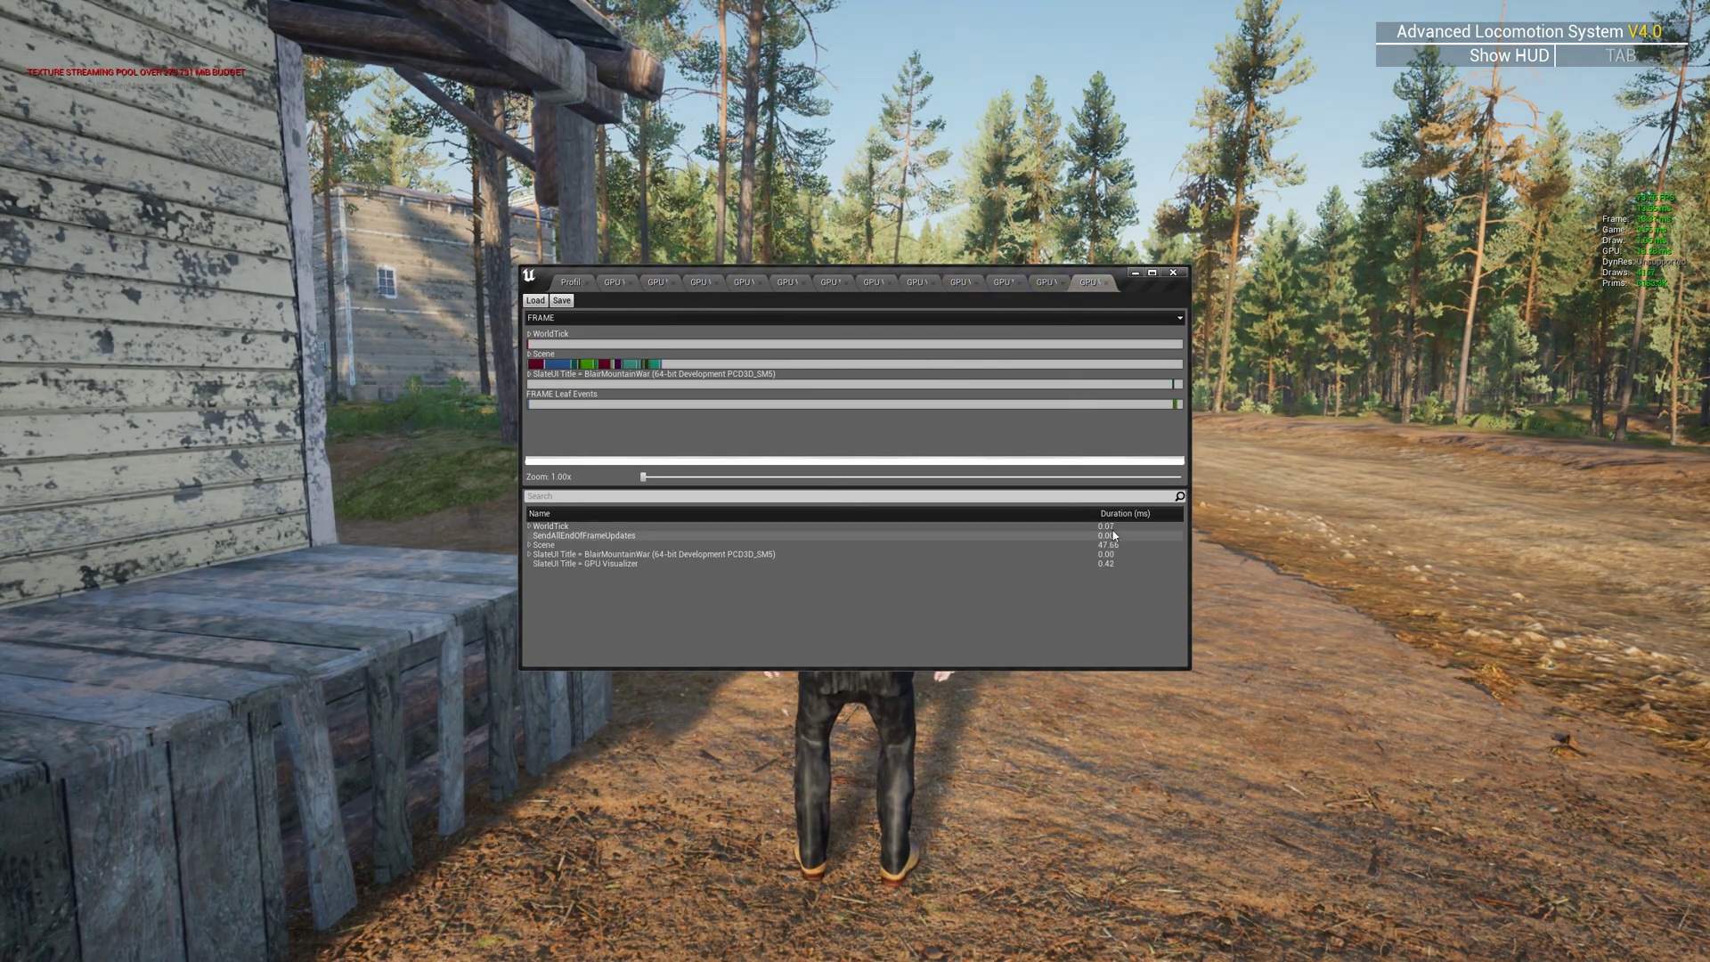
Step: Sort the GPU events by descending duration, examine the expanded Scene breakdown, and close the GPU Visualizer
{"action": "left_click", "coordinate": [1129, 513]}
{"action": "left_click", "coordinate": [1117, 513]}
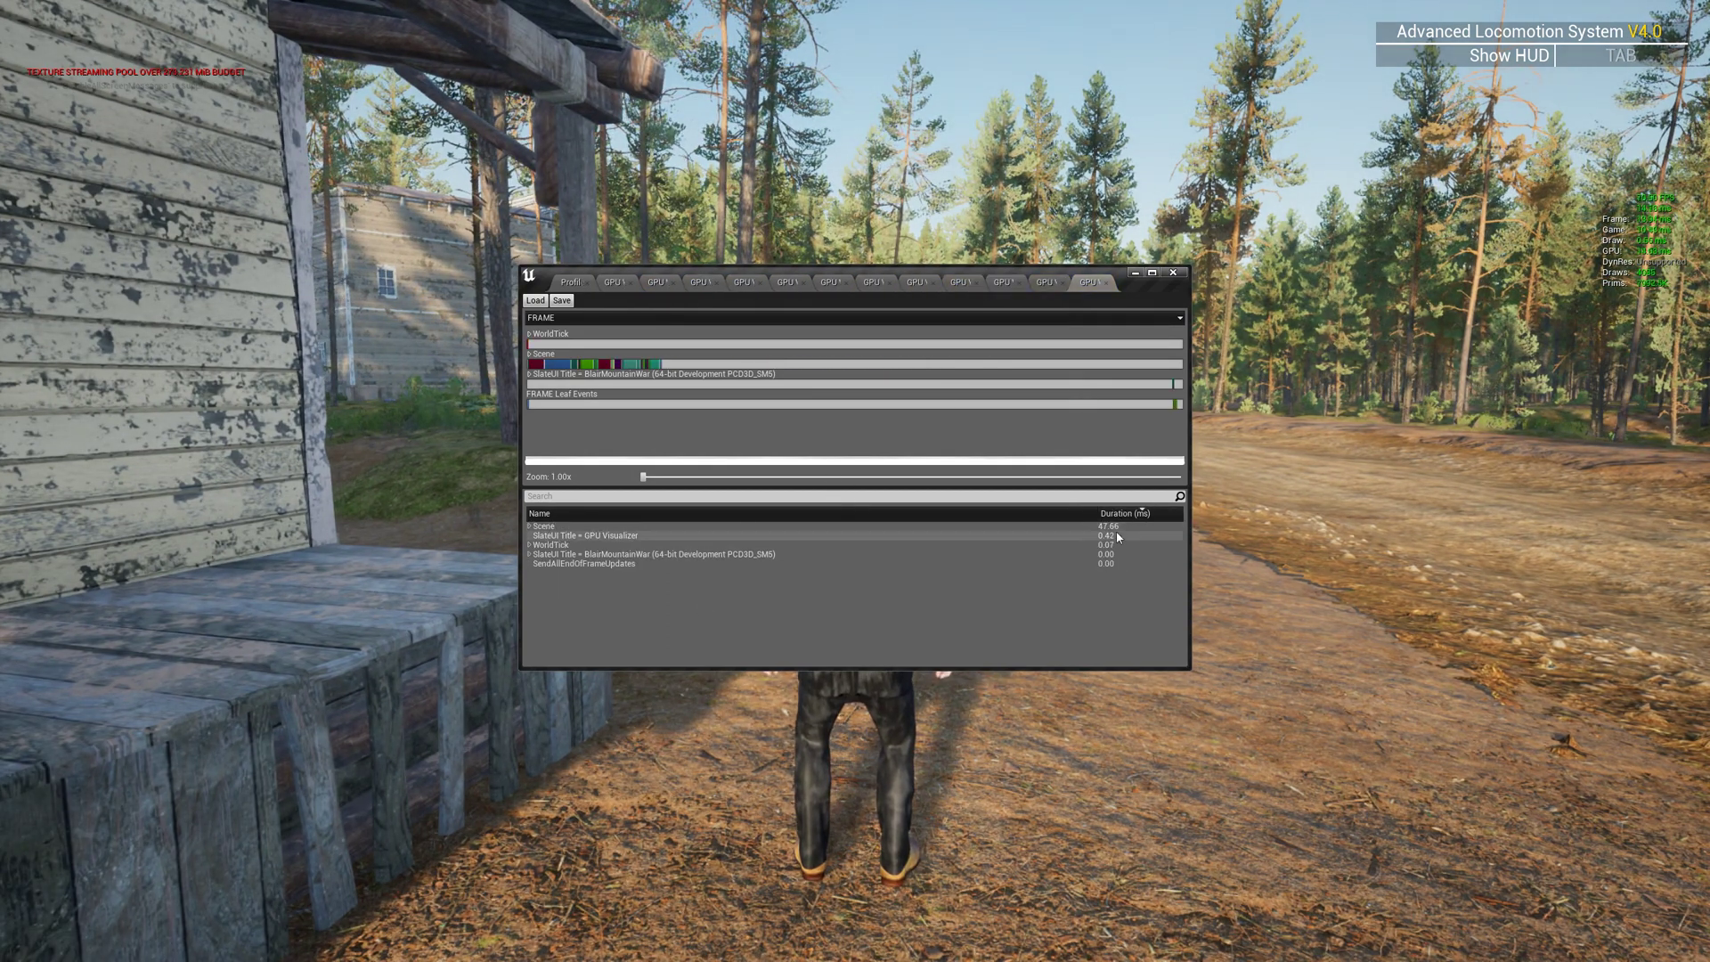
{"action": "left_click", "coordinate": [530, 527]}
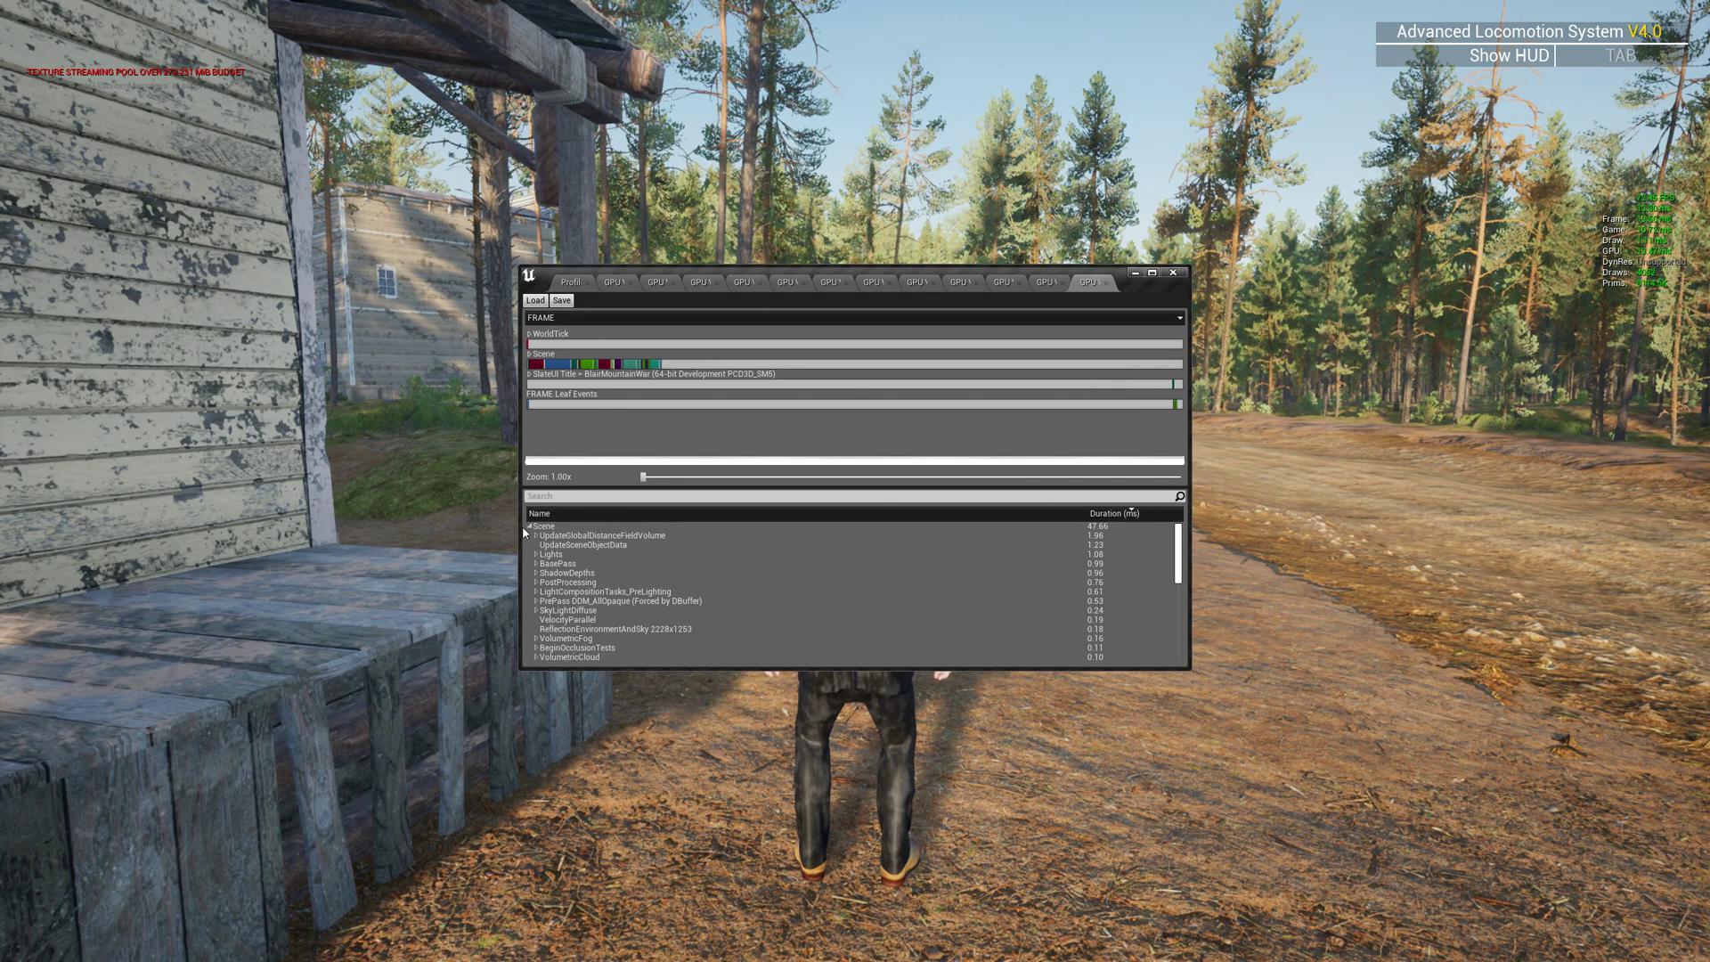
{"action": "left_click", "coordinate": [1098, 526]}
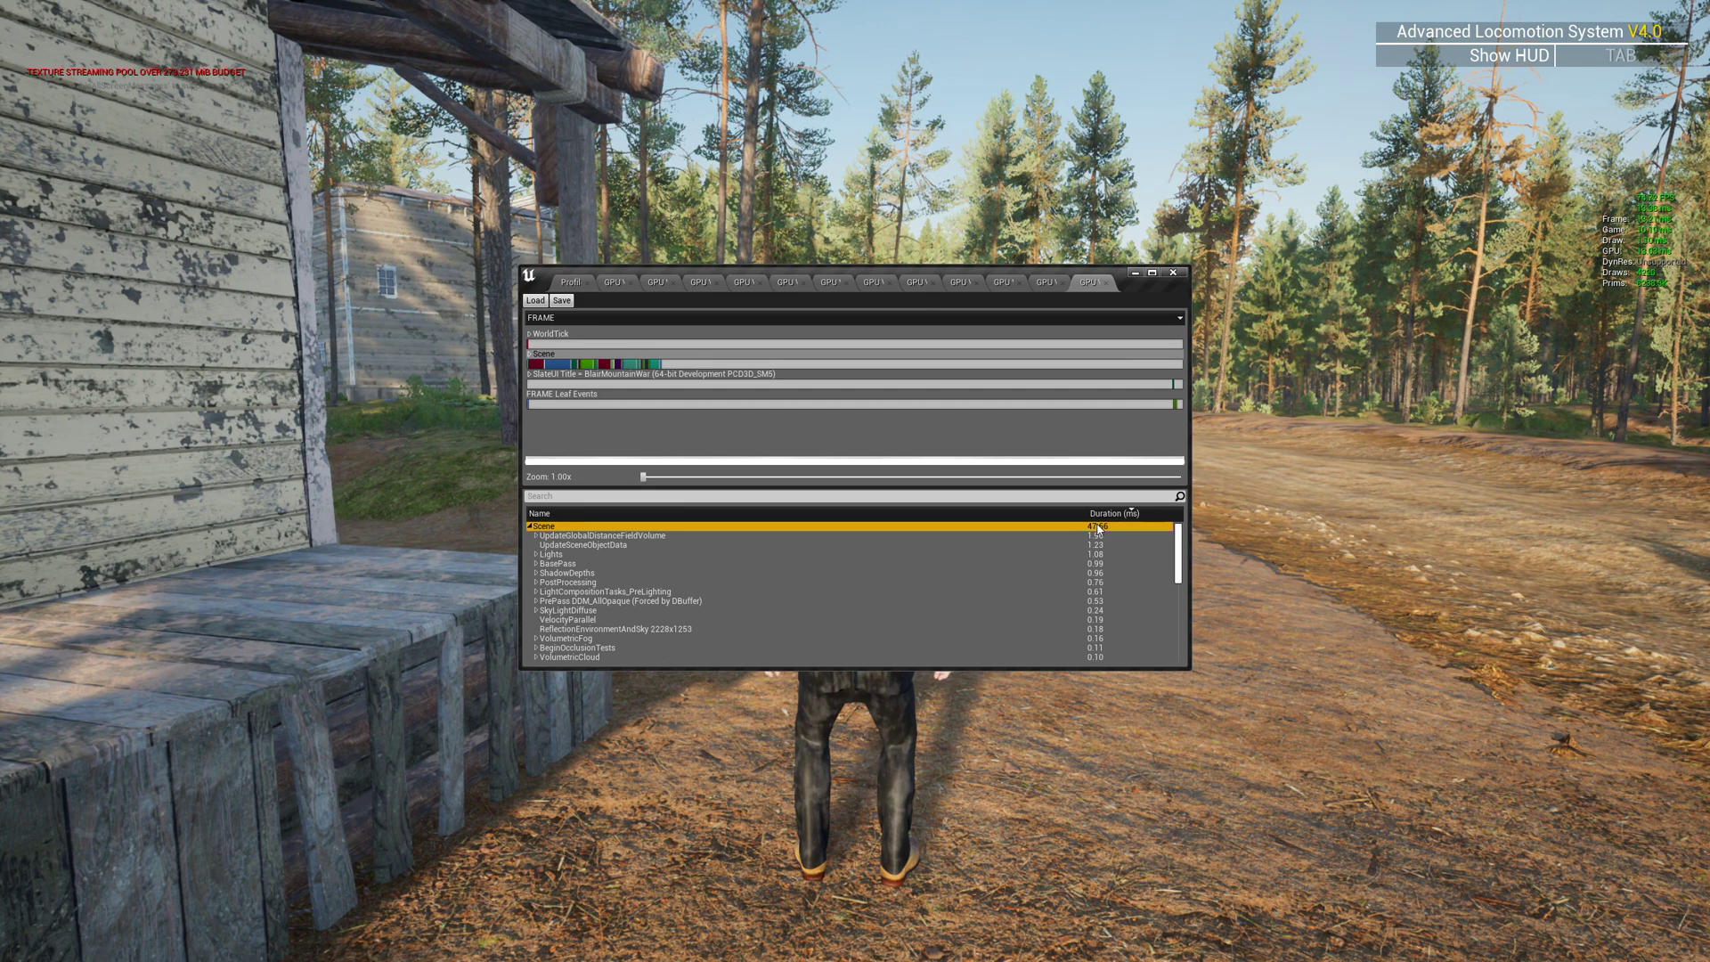
{"action": "scroll", "coordinate": [1099, 561], "scroll_direction": "down", "scroll_amount": 6}
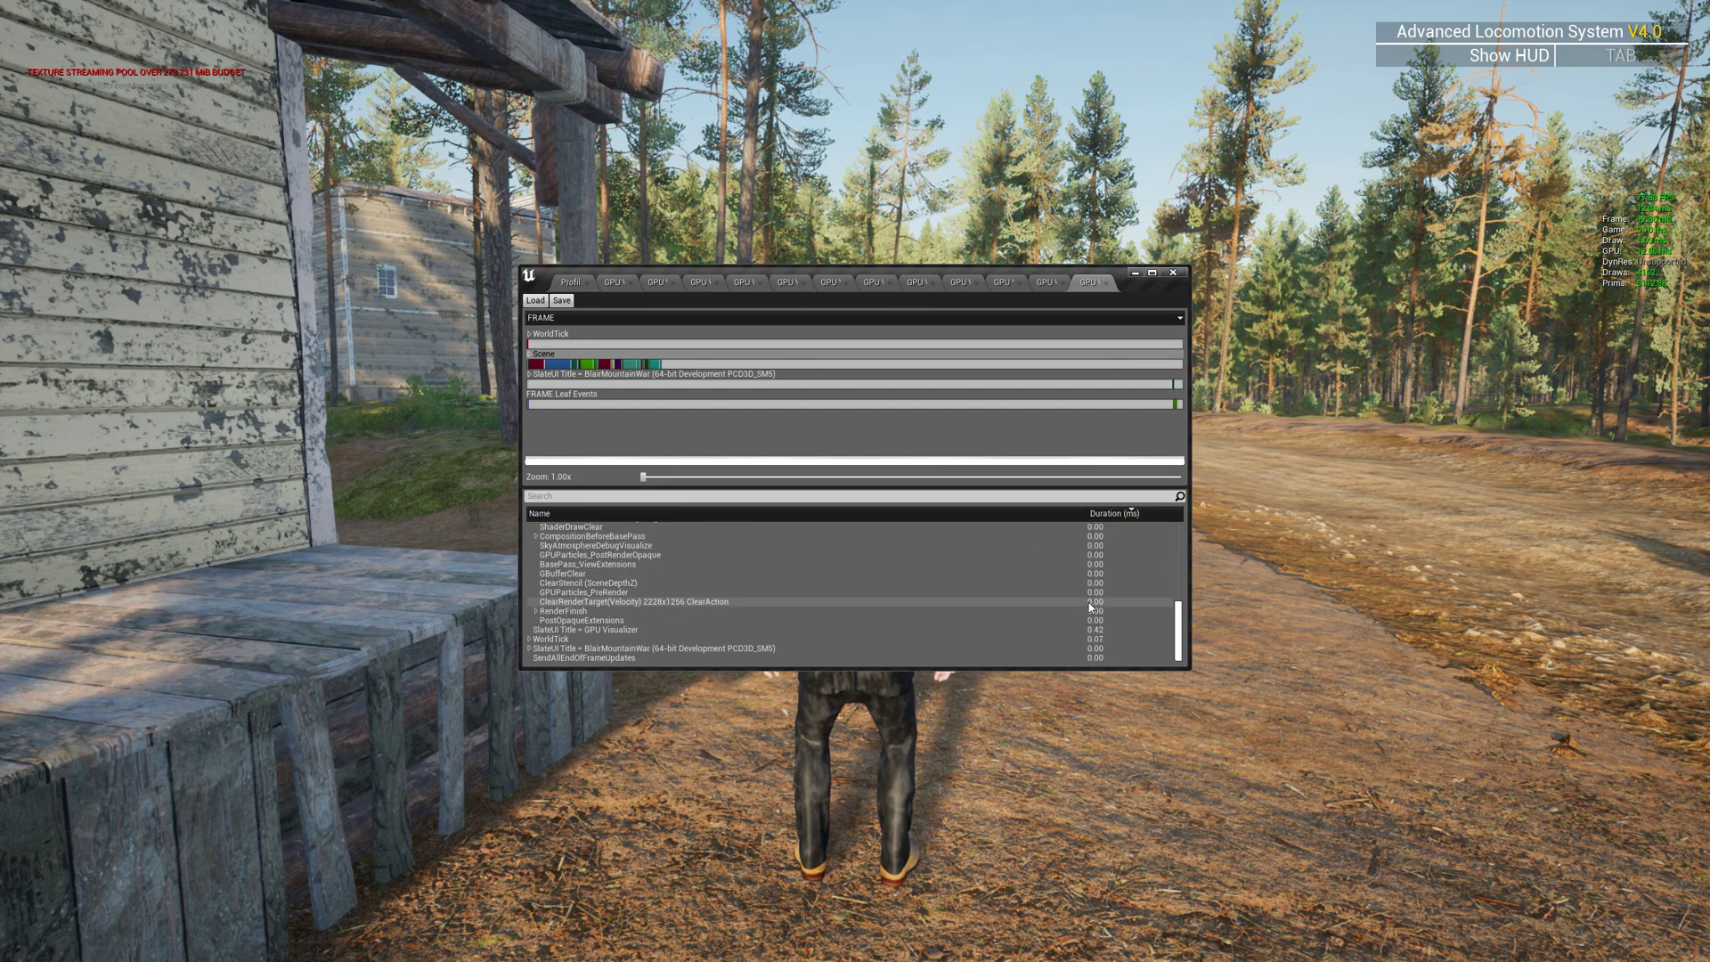
{"action": "scroll", "coordinate": [1105, 580], "scroll_direction": "up", "scroll_amount": 6}
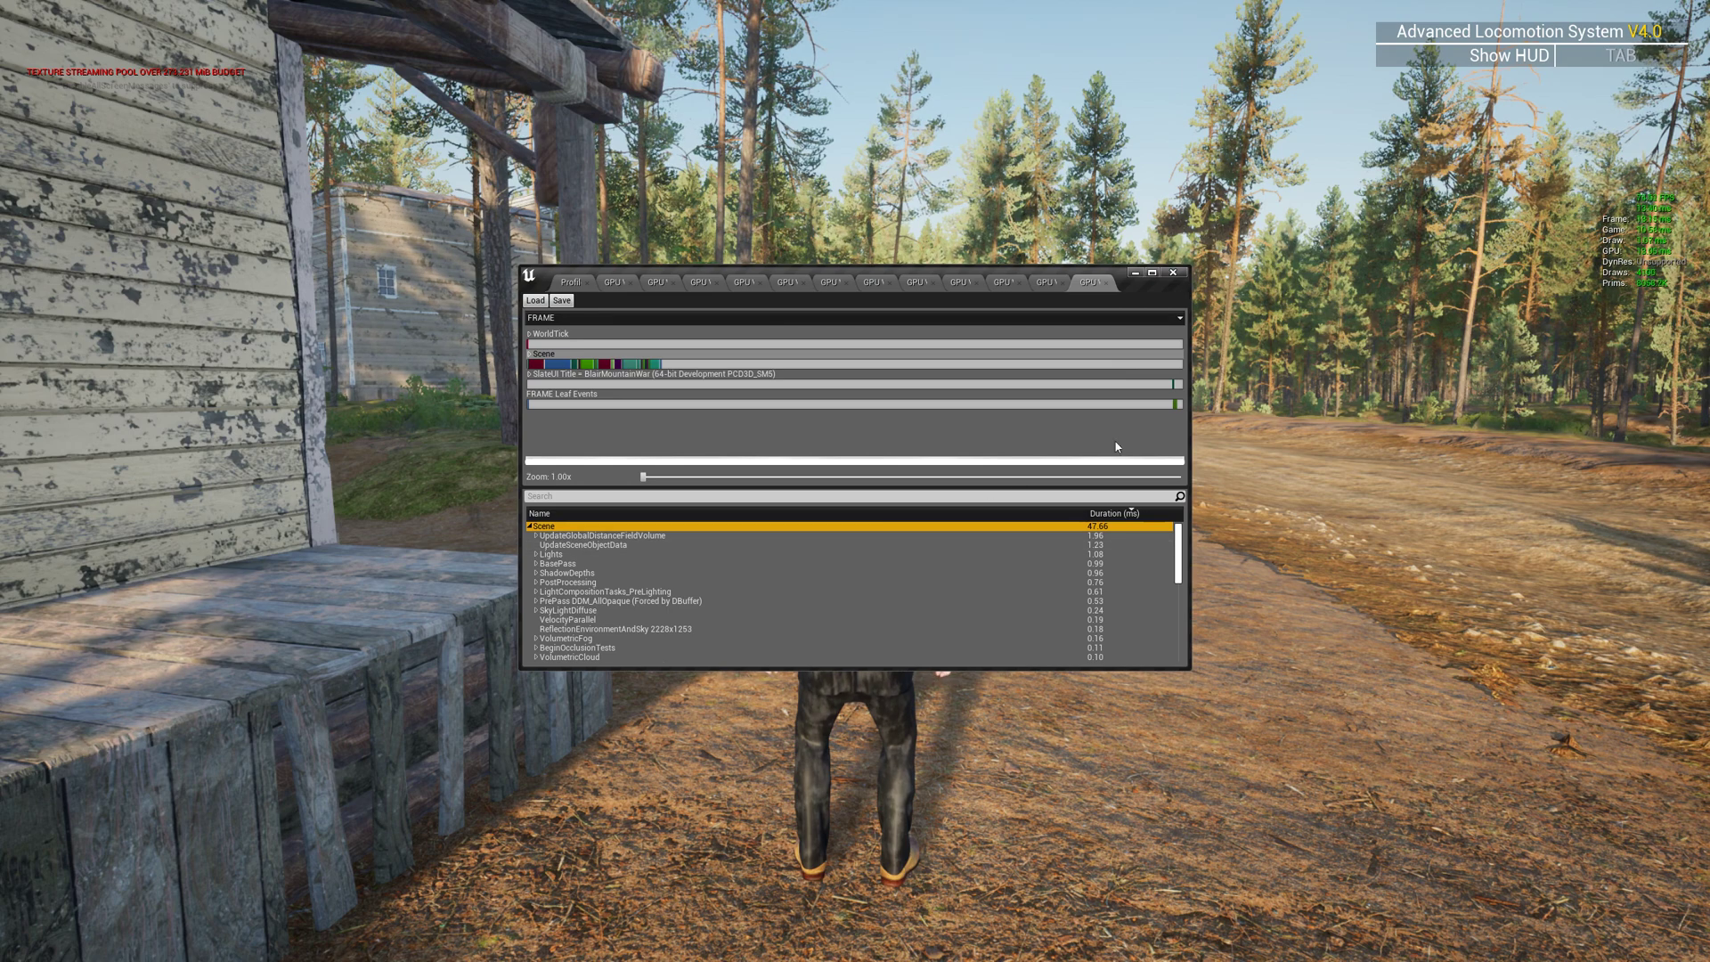
{"action": "left_click", "coordinate": [1173, 273]}
{"action": "key", "text": "w"}
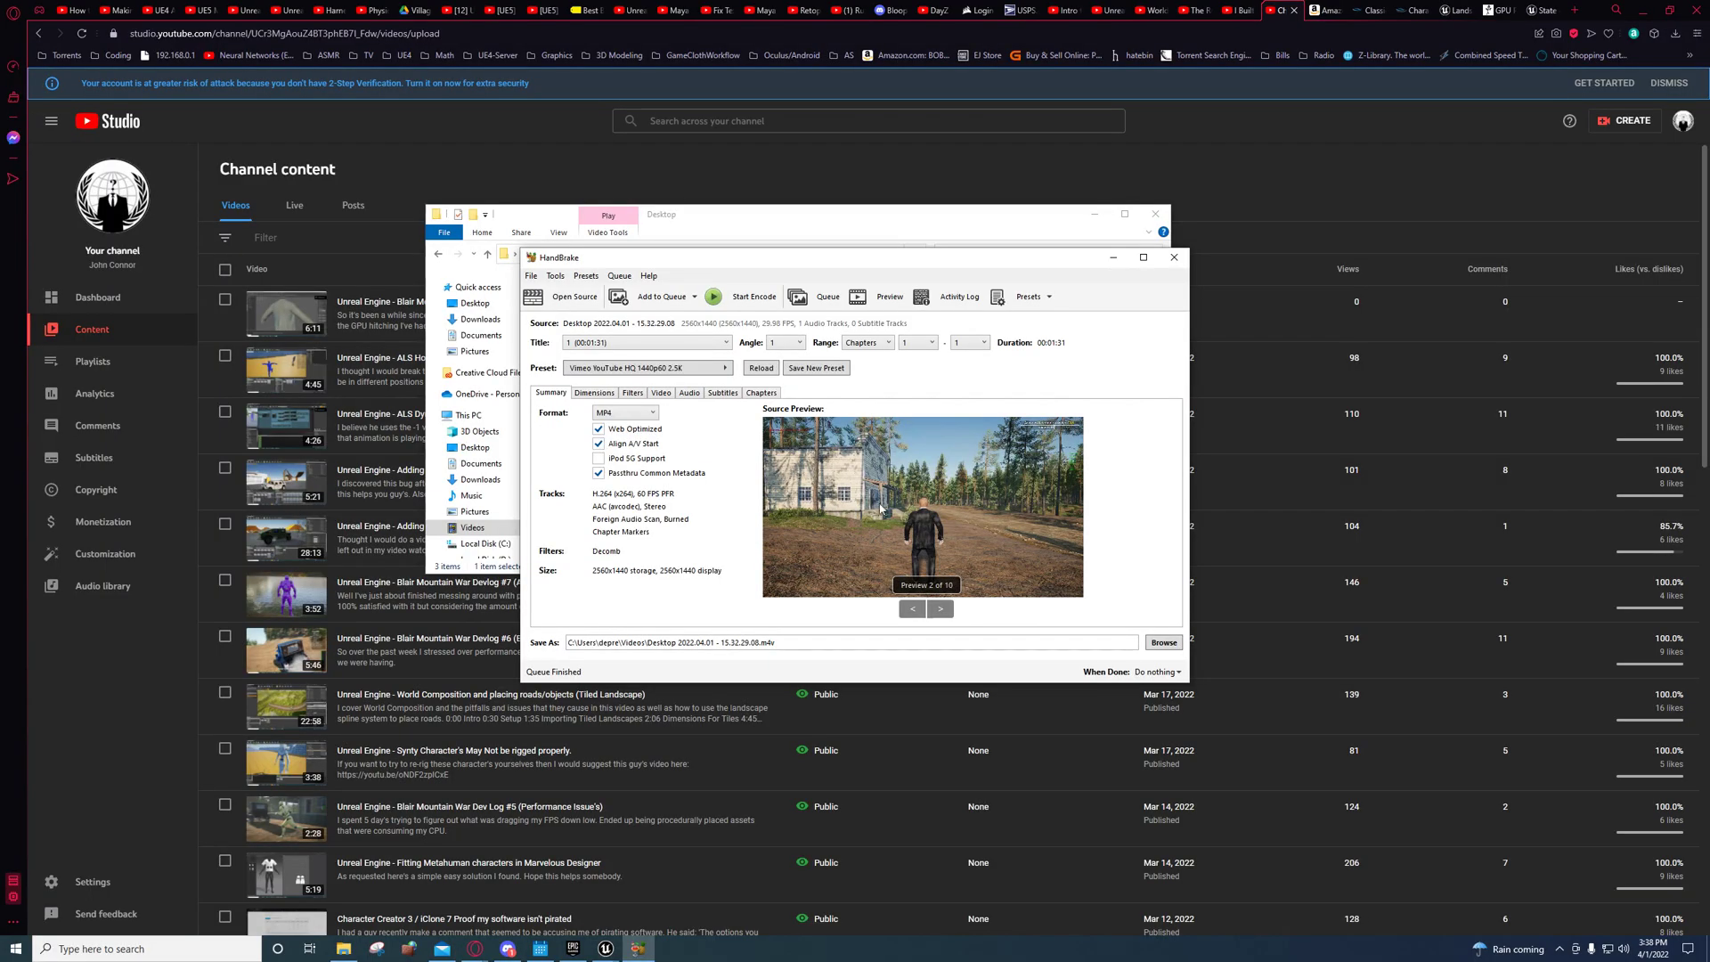
Step: Switch to Unreal Editor and put away the ALS_GameMode_SP blueprint window to show the Logan level
{"action": "mouse_move", "coordinate": [606, 948]}
{"action": "left_click", "coordinate": [634, 864]}
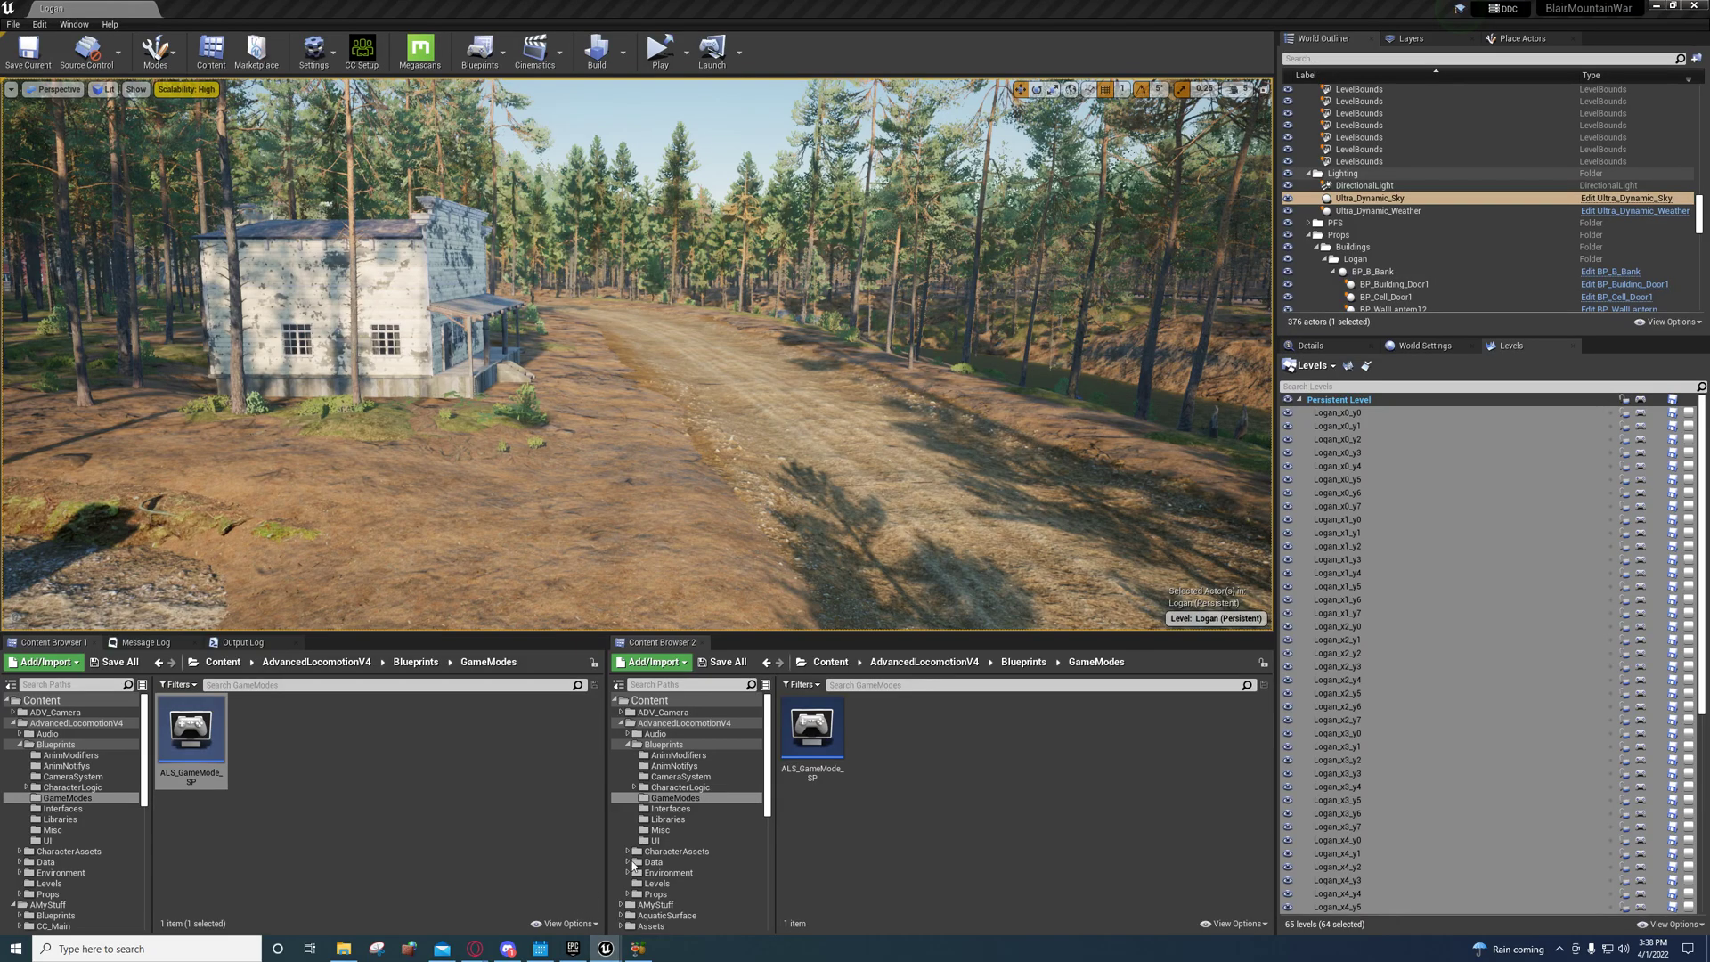
{"action": "right_click_drag", "start_coordinate": [775, 507], "coordinate": [941, 545]}
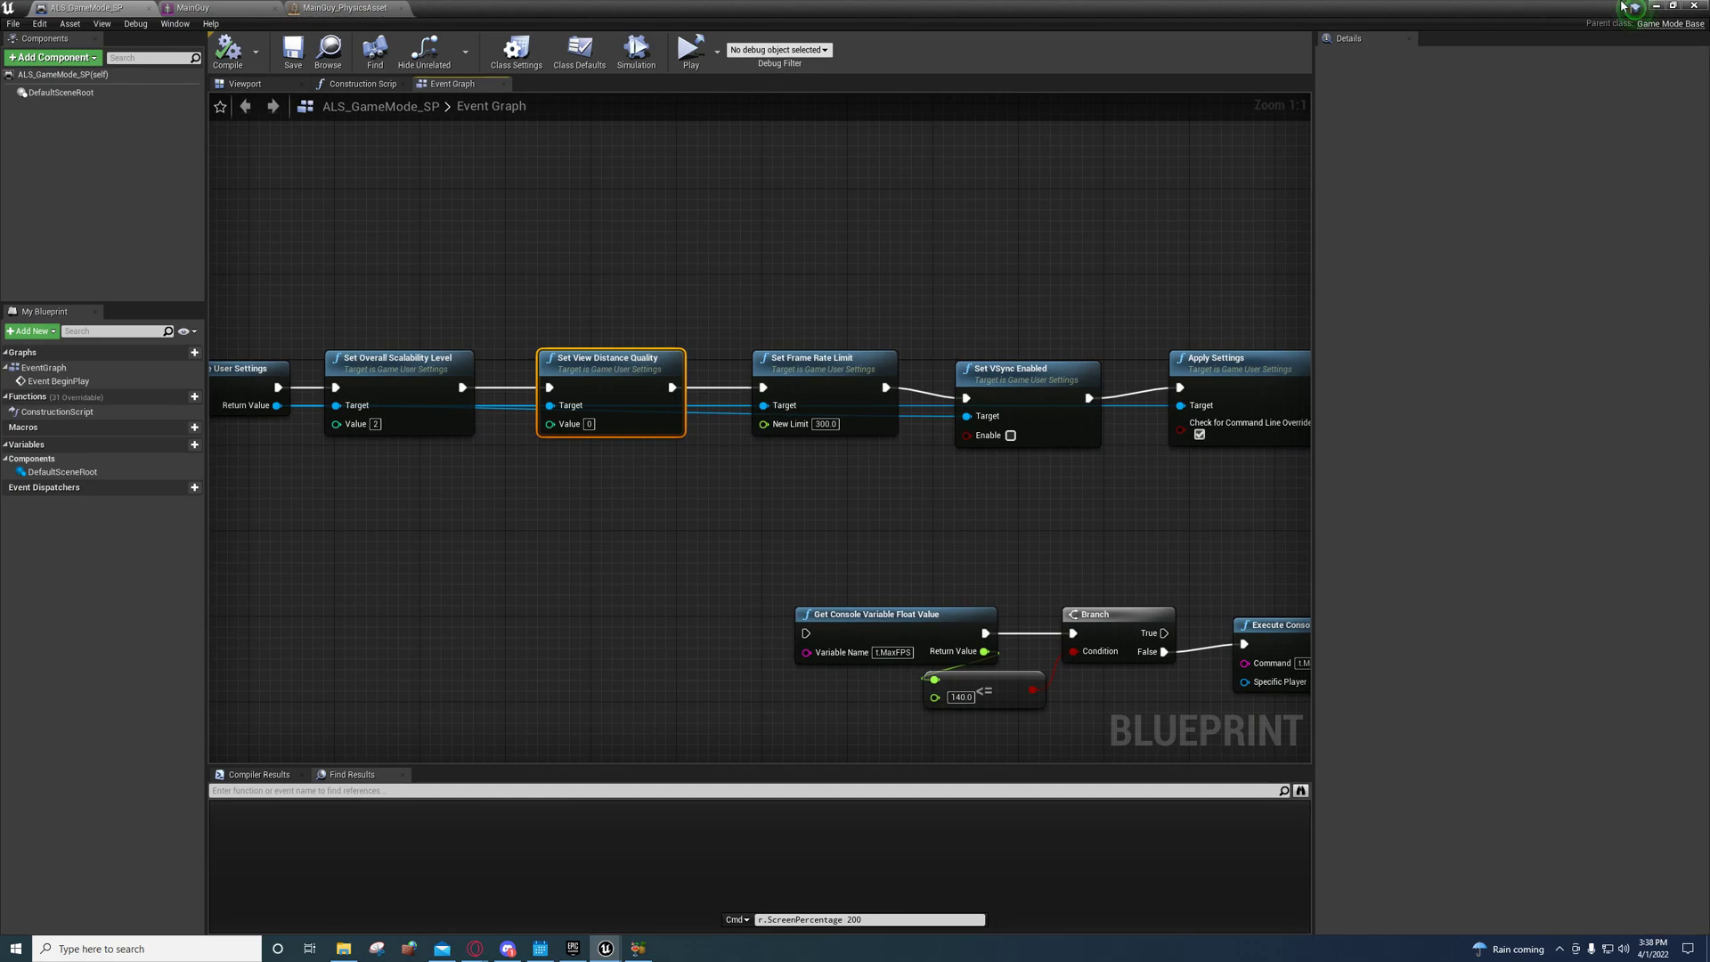
{"action": "left_click", "coordinate": [1657, 6]}
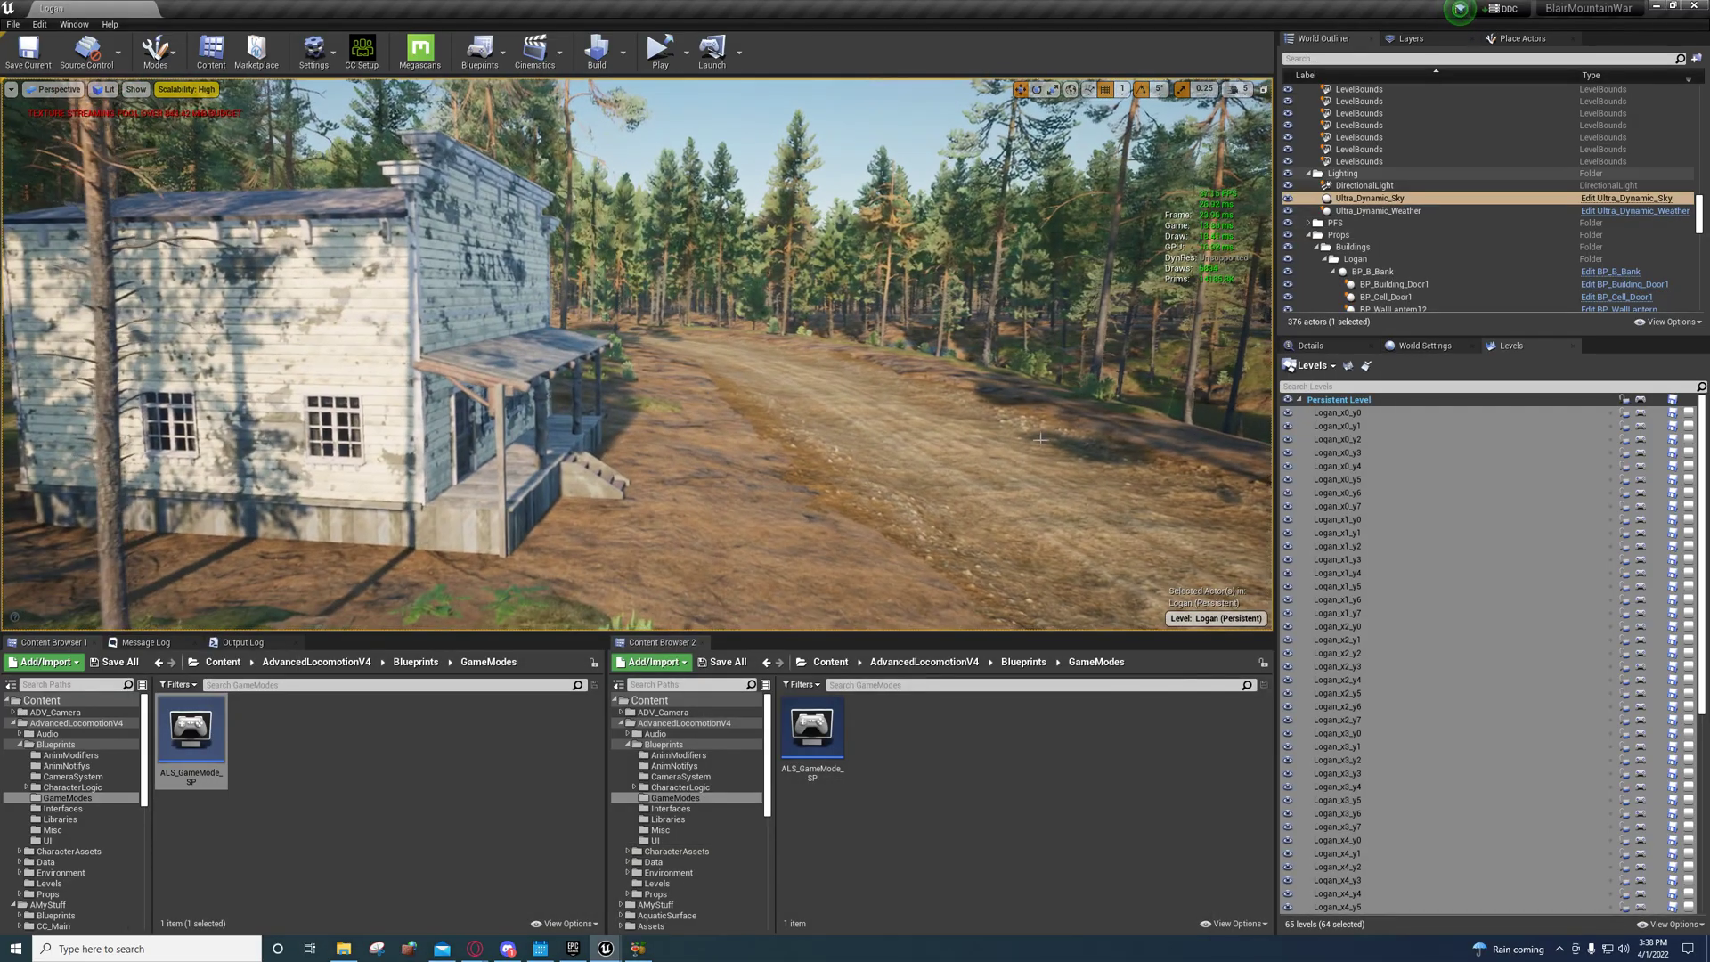
Step: Open World Composition and check the streaming distances of the Uncategorized, 100k and 150k layers
{"action": "left_click", "coordinate": [1367, 370]}
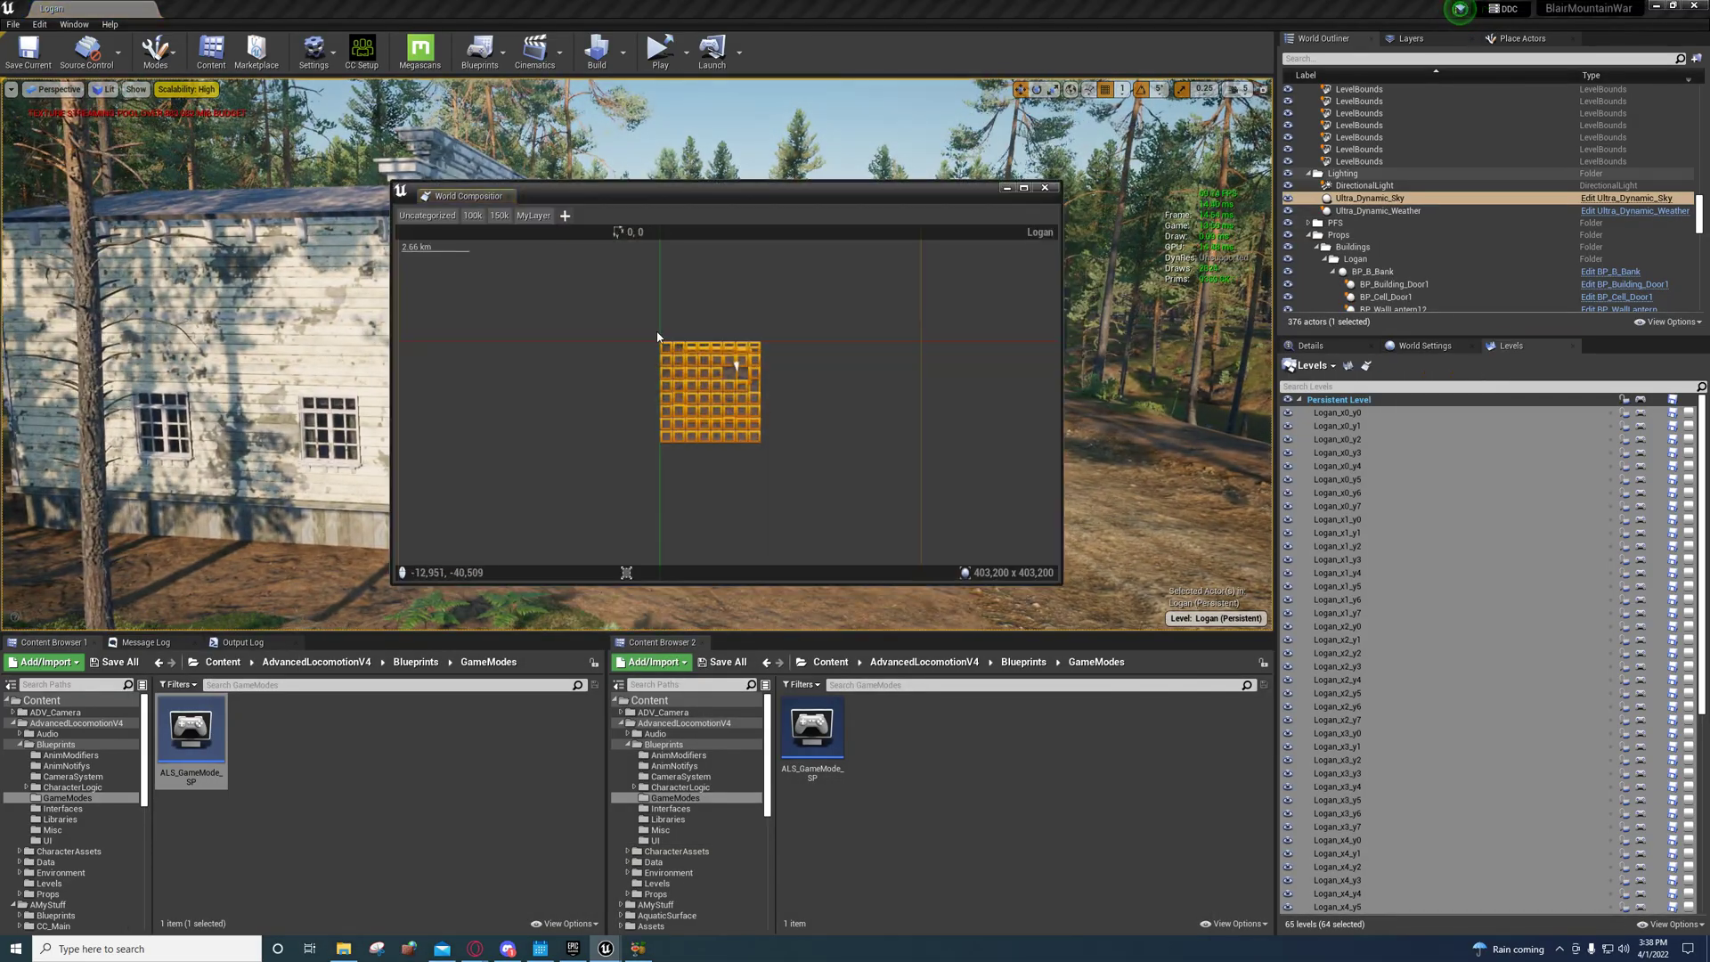
{"action": "left_click", "coordinate": [431, 218]}
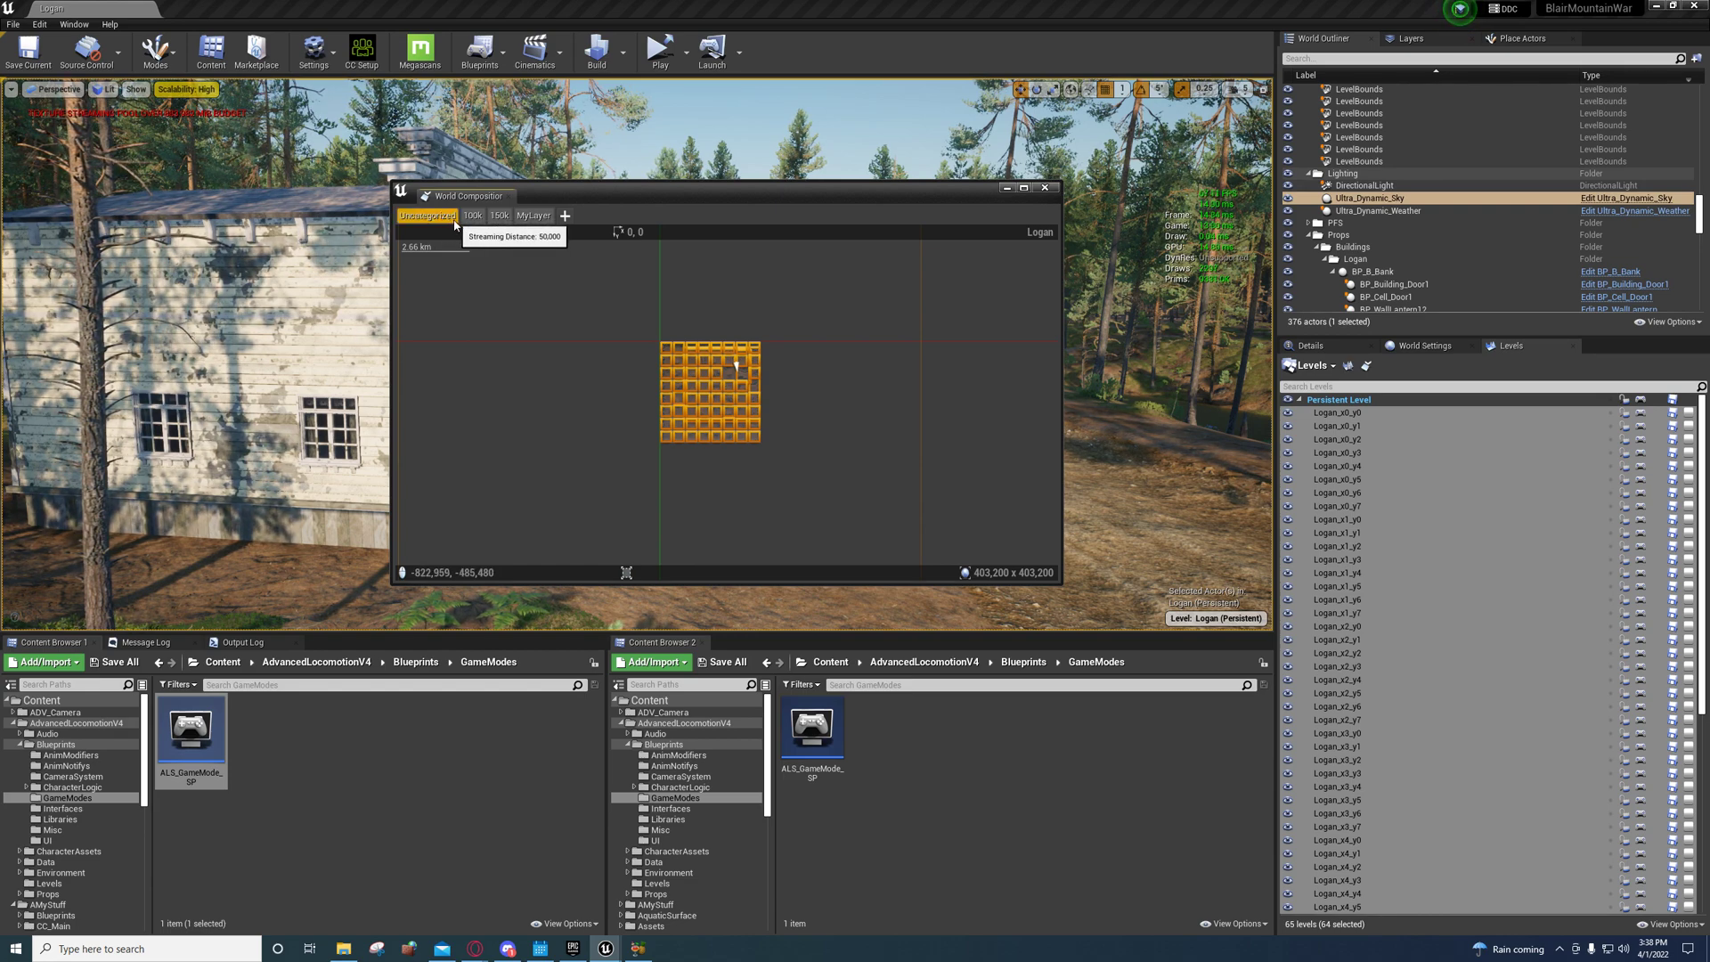
{"action": "left_click", "coordinate": [473, 217]}
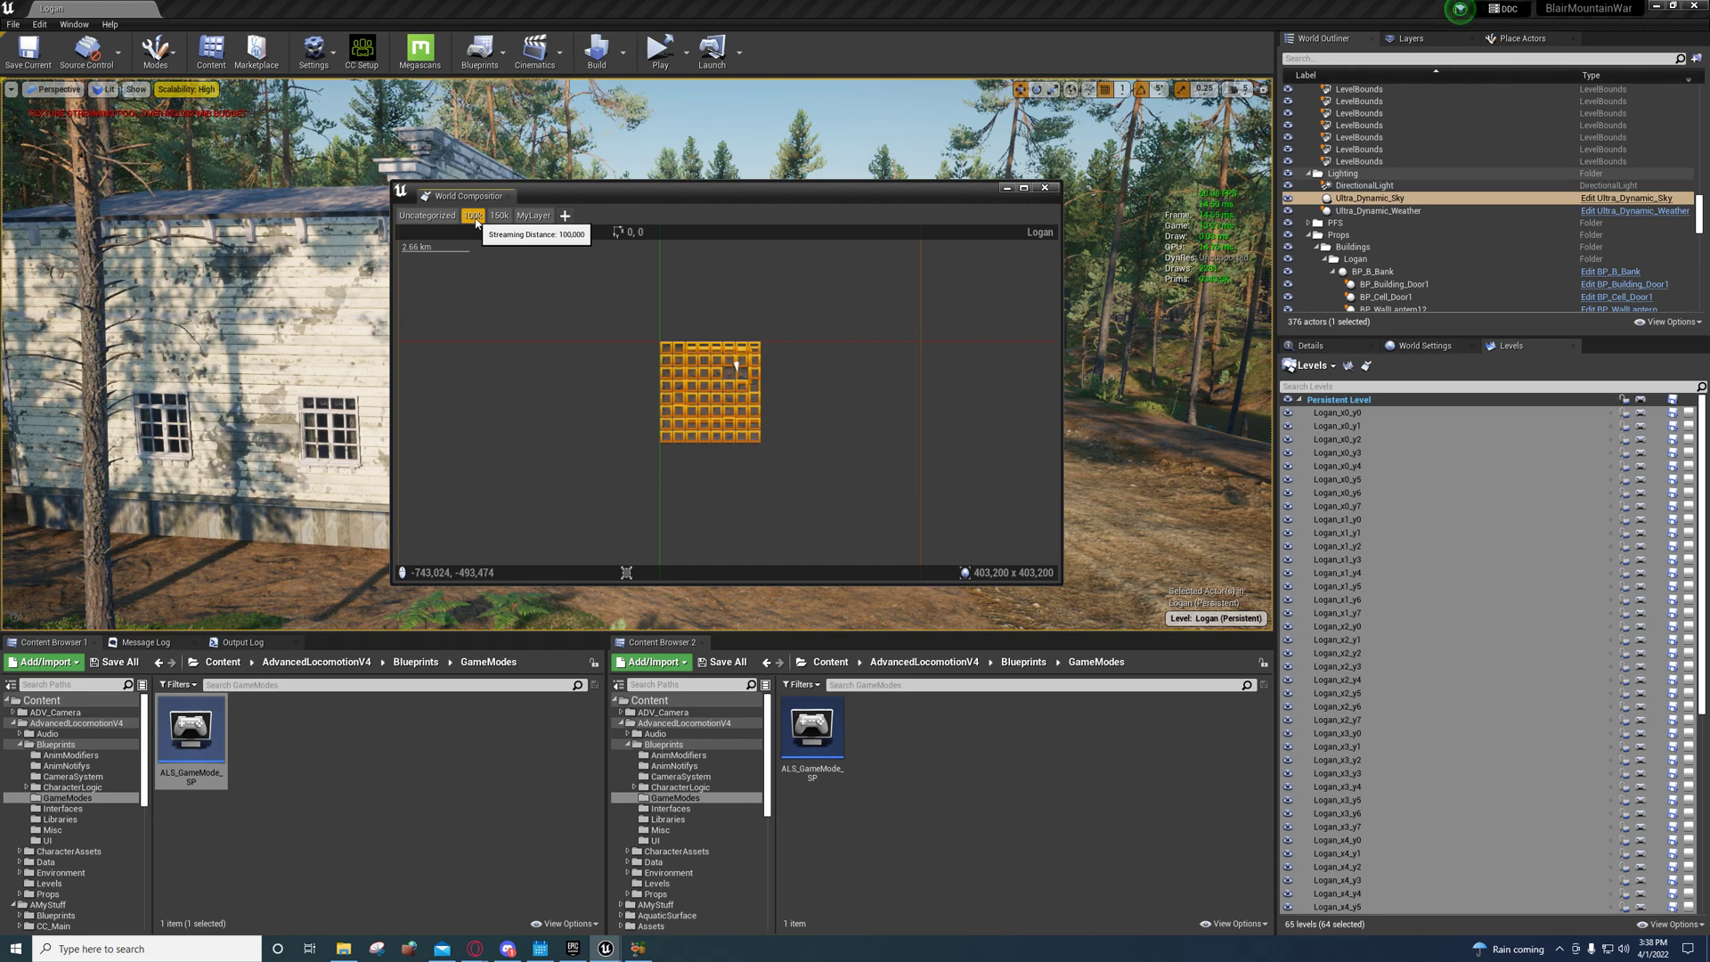
{"action": "left_click", "coordinate": [499, 217]}
{"action": "left_click", "coordinate": [471, 218]}
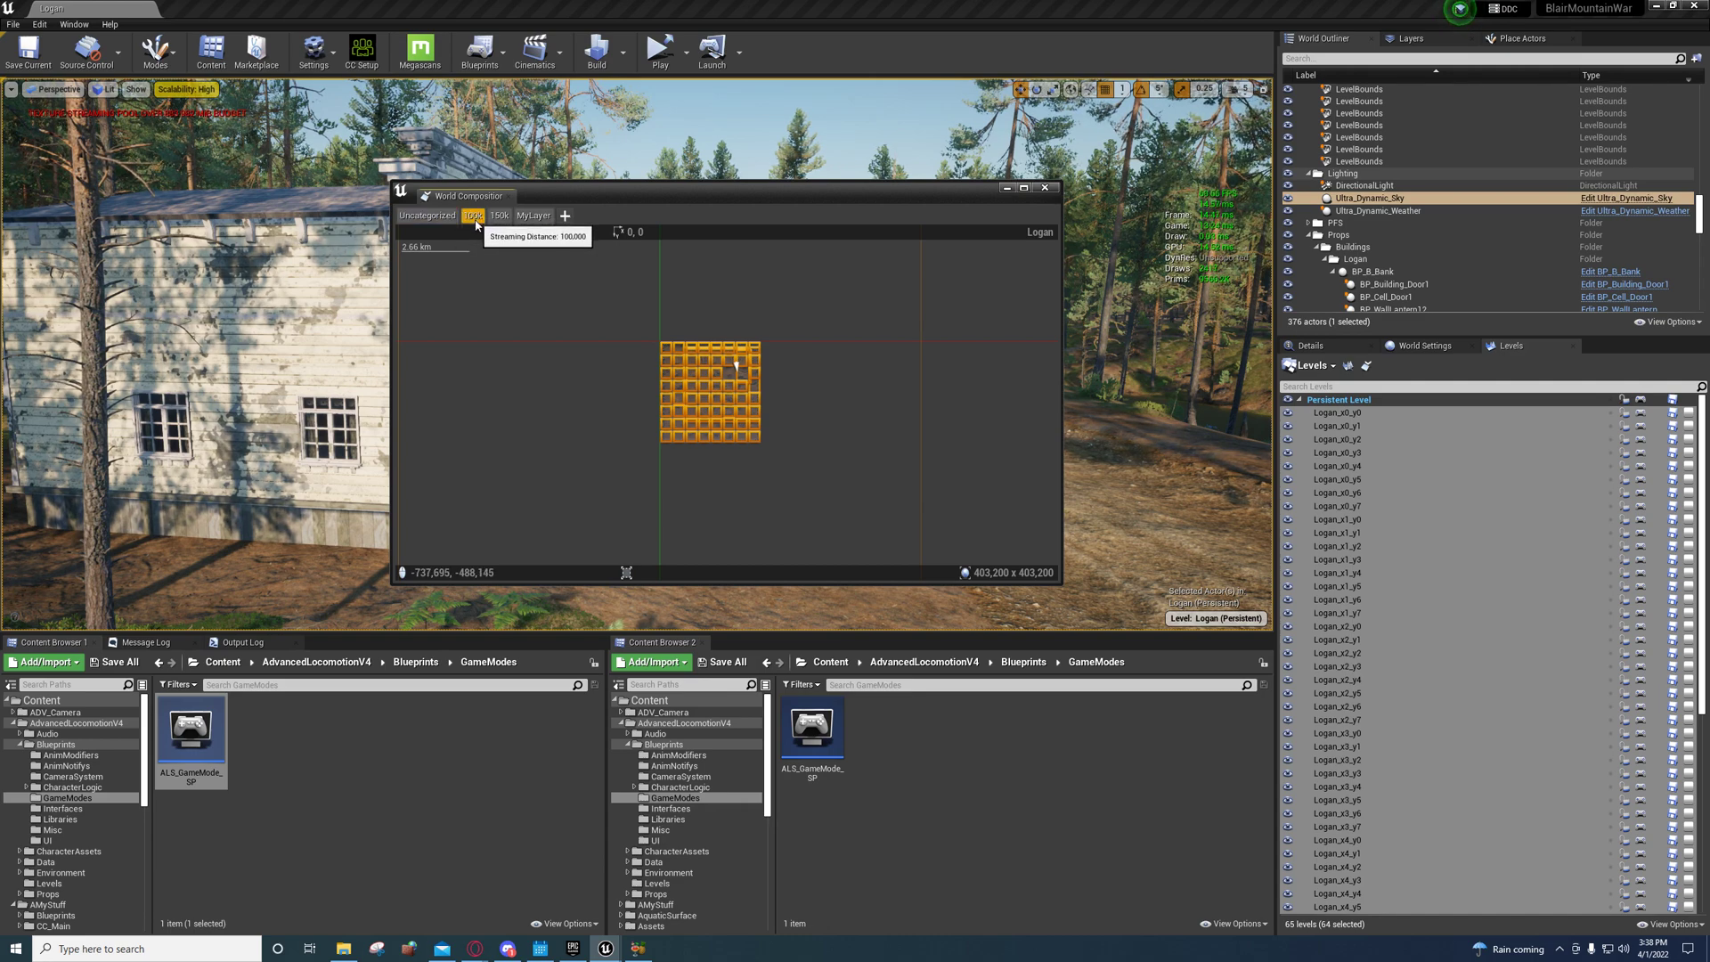
{"action": "left_click", "coordinate": [476, 219]}
Step: Examine the landscape tile grid and check the streaming distance of the MyLayer layer
{"action": "right_click_drag", "start_coordinate": [608, 384], "coordinate": [541, 395]}
{"action": "scroll", "coordinate": [540, 395], "scroll_direction": "up", "scroll_amount": 1}
{"action": "scroll", "coordinate": [540, 400], "scroll_direction": "up", "scroll_amount": 5}
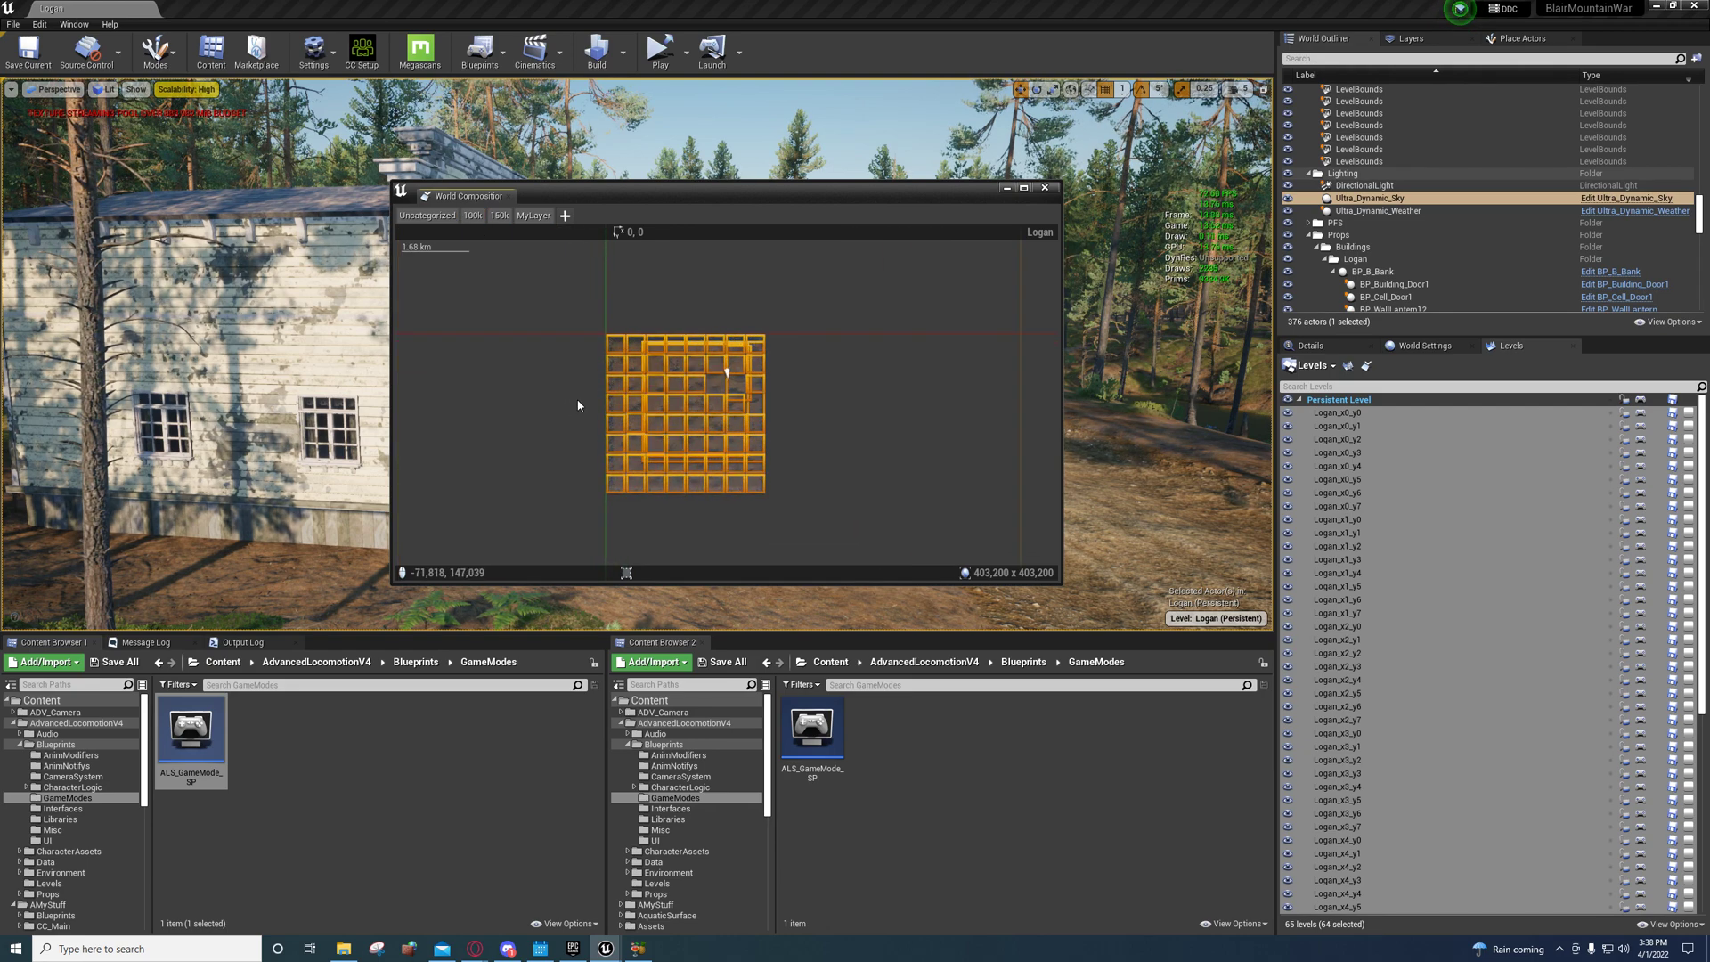
{"action": "right_click_drag", "start_coordinate": [597, 408], "coordinate": [500, 393]}
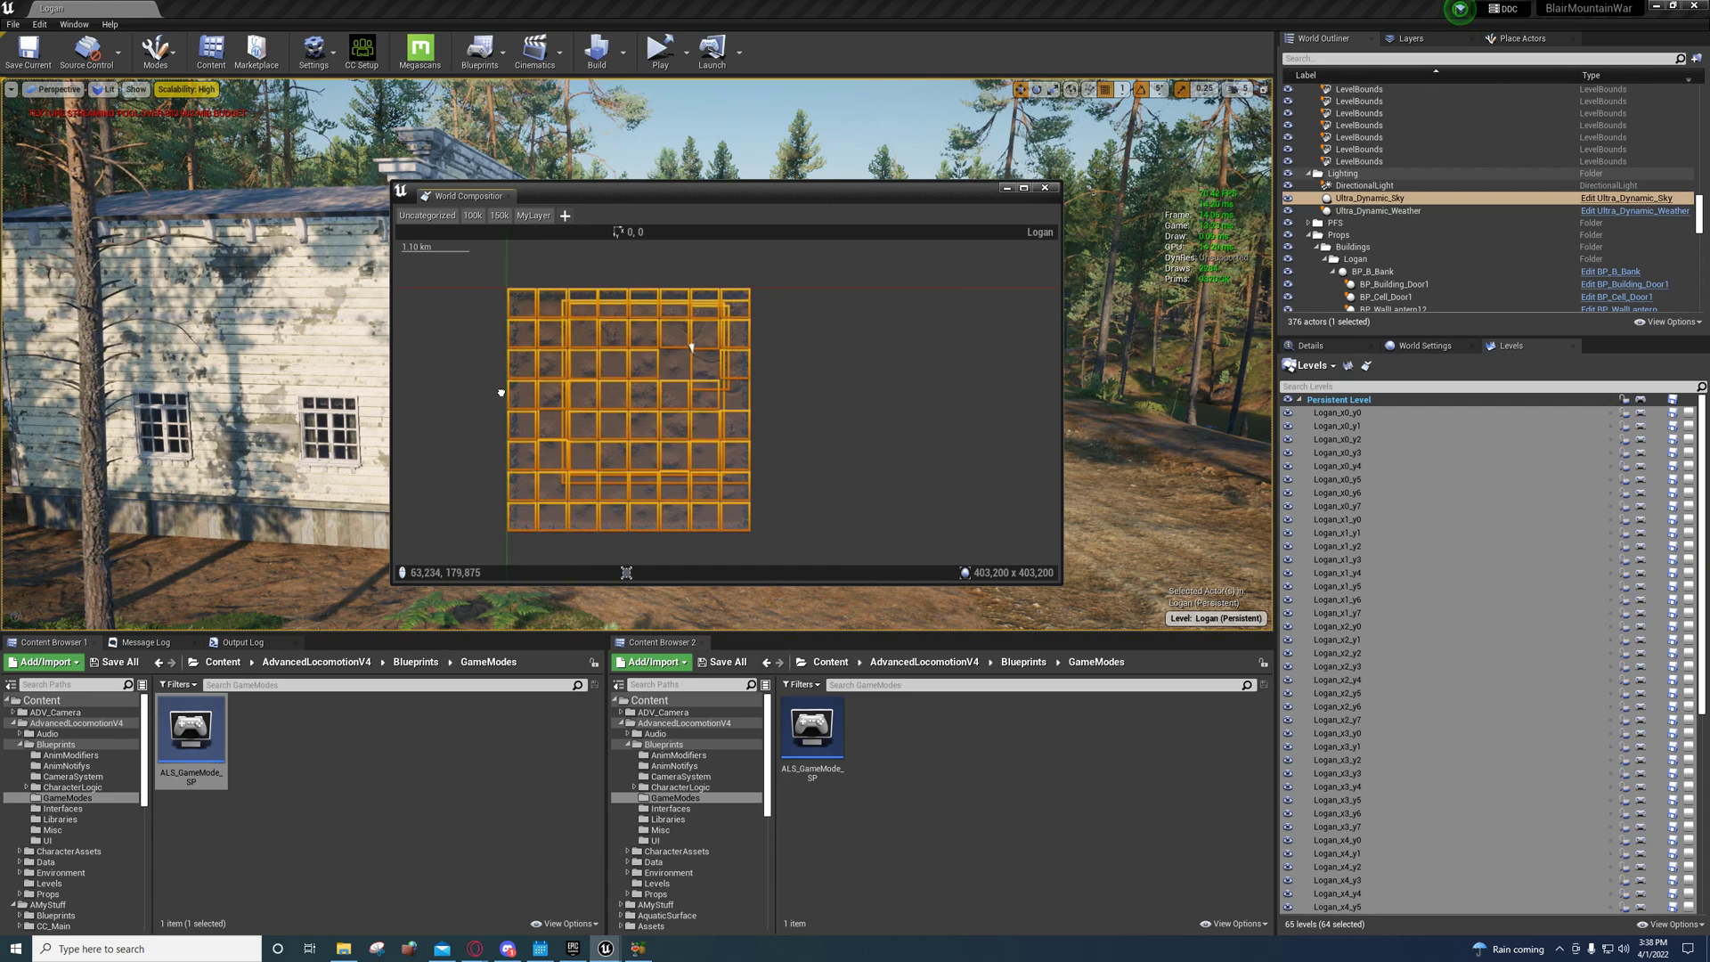
{"action": "left_click", "coordinate": [500, 217]}
{"action": "left_click", "coordinate": [542, 220]}
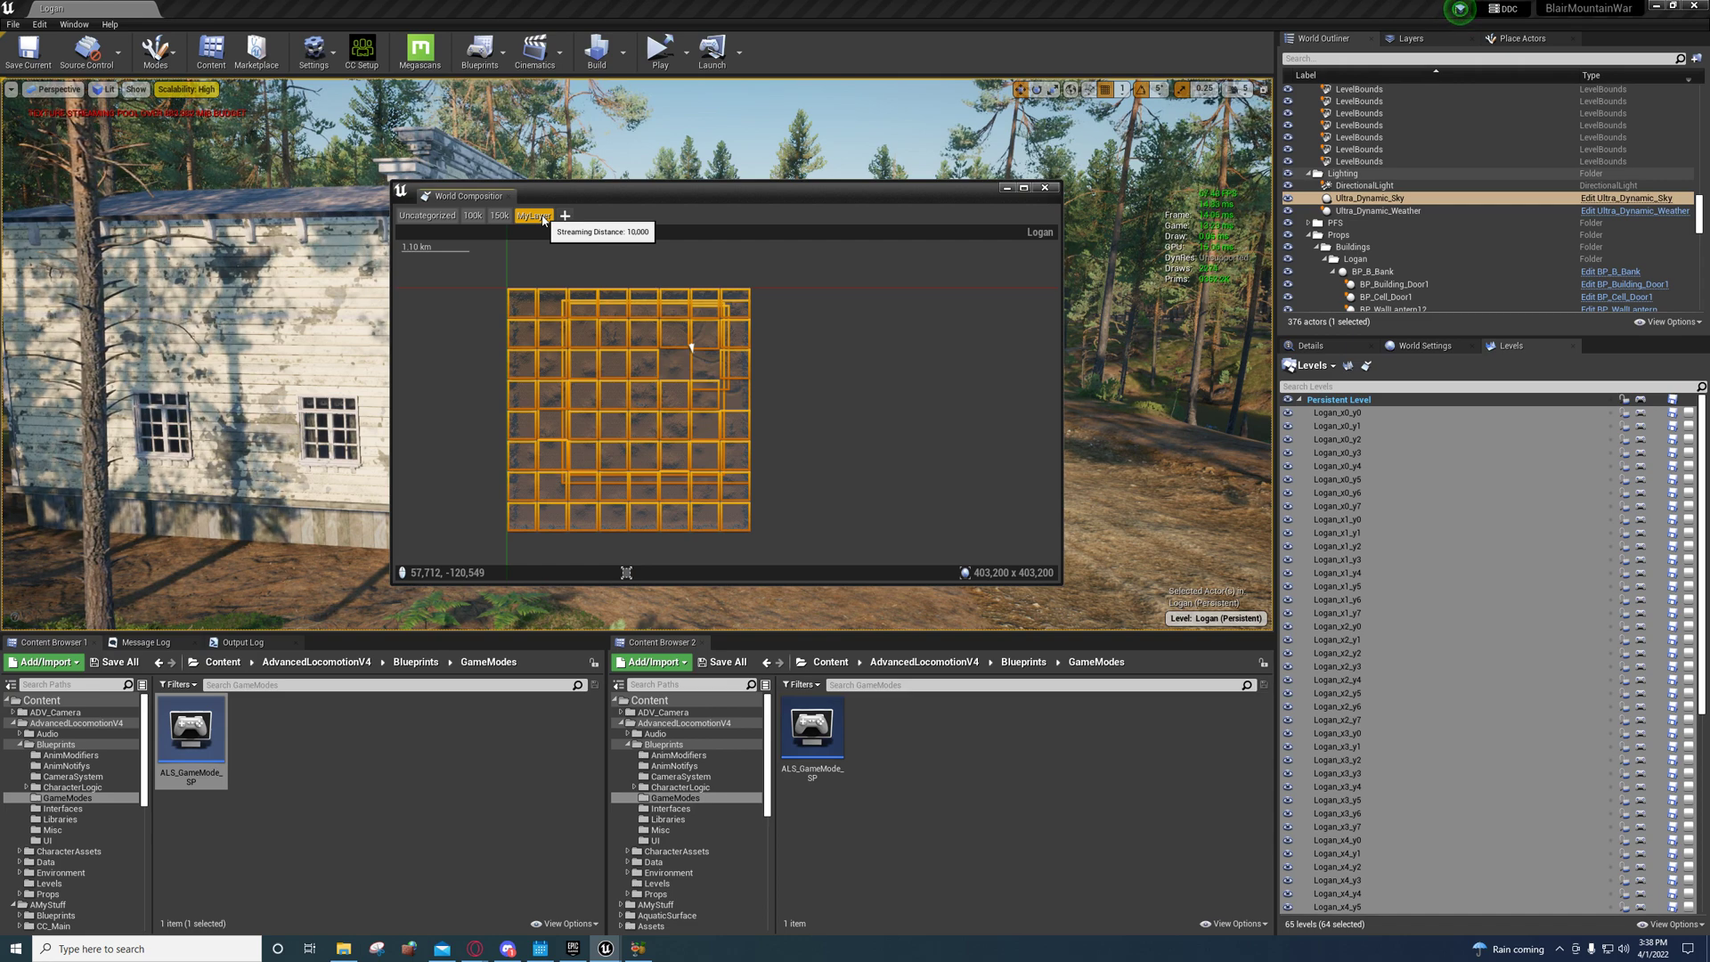
Step: Review the layer assignment options and a tile's streaming details, and put the World Composition window away
{"action": "right_click", "coordinate": [528, 344]}
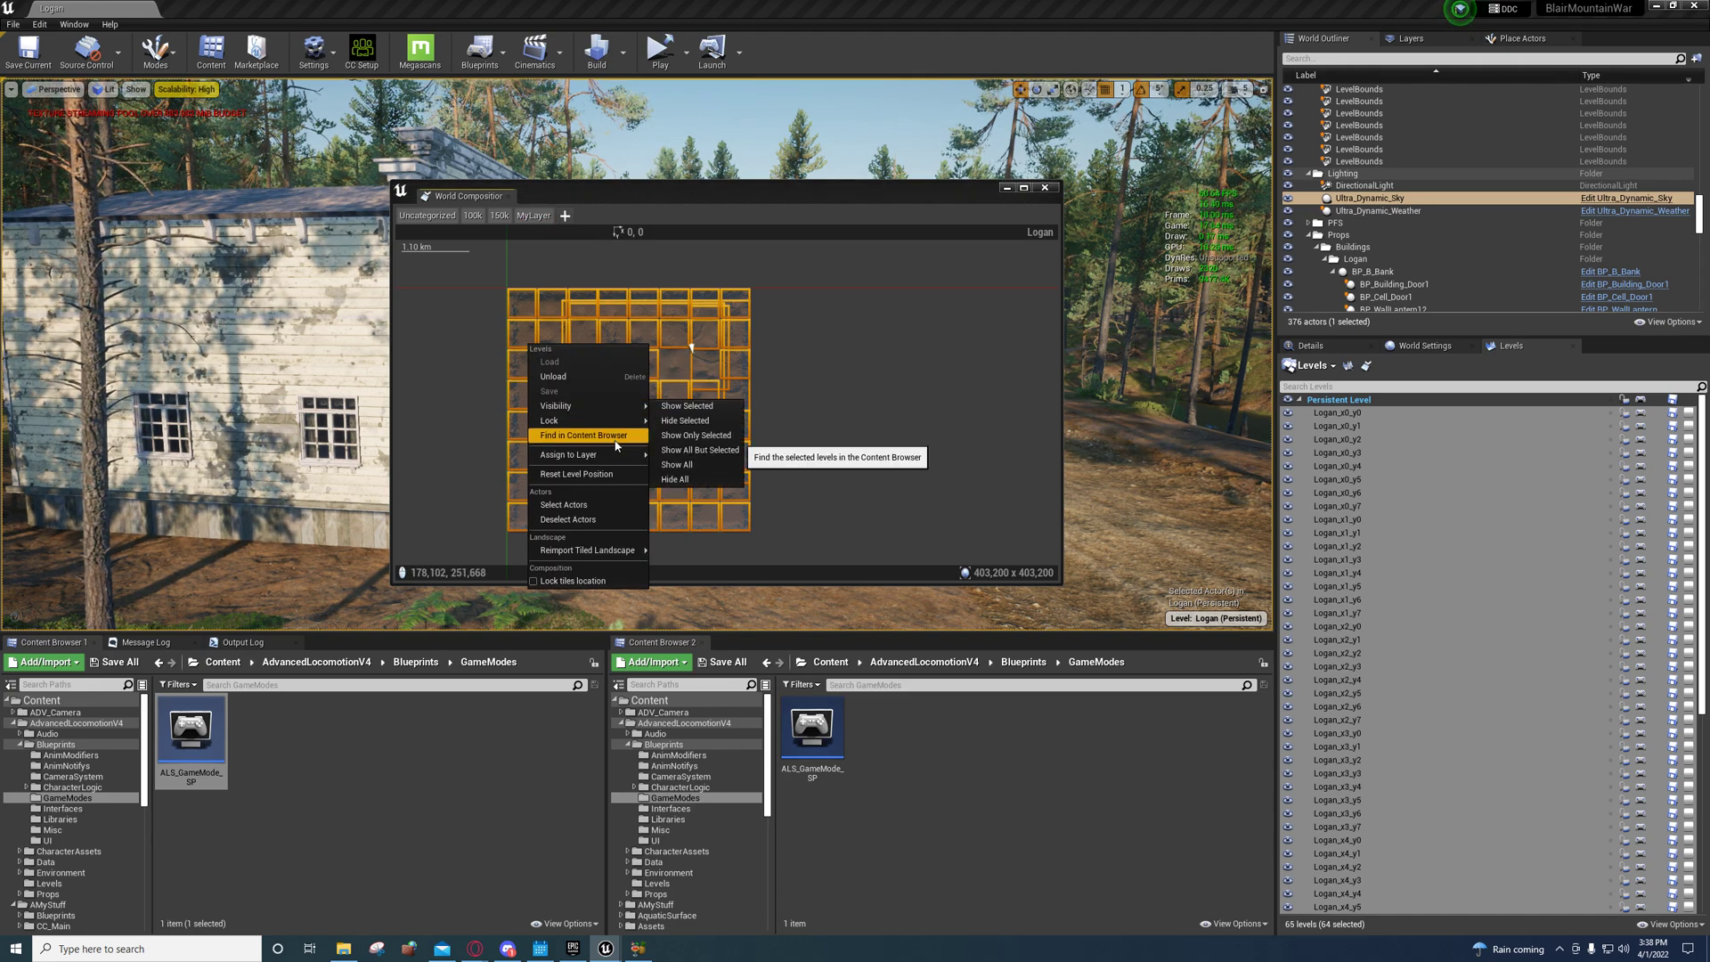
{"action": "mouse_move", "coordinate": [614, 456]}
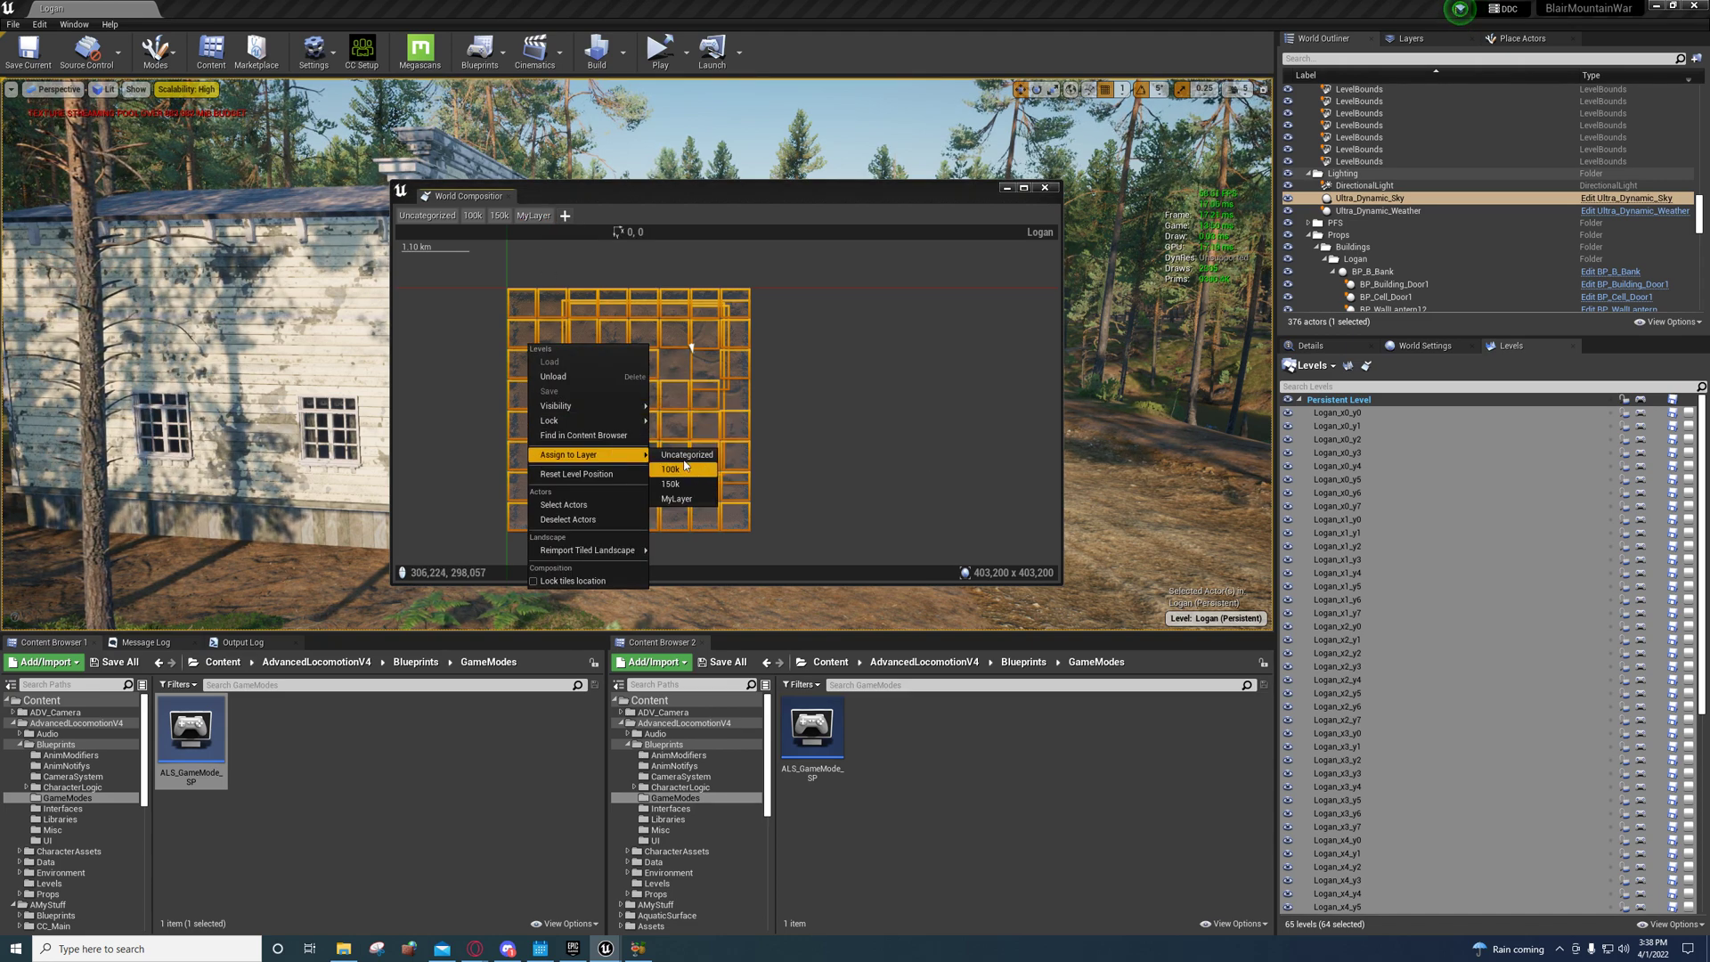
{"action": "mouse_move", "coordinate": [567, 198]}
{"action": "left_mouse_down"}
{"action": "mouse_move", "coordinate": [568, 174]}
{"action": "mouse_move", "coordinate": [549, 221]}
{"action": "left_mouse_up"}
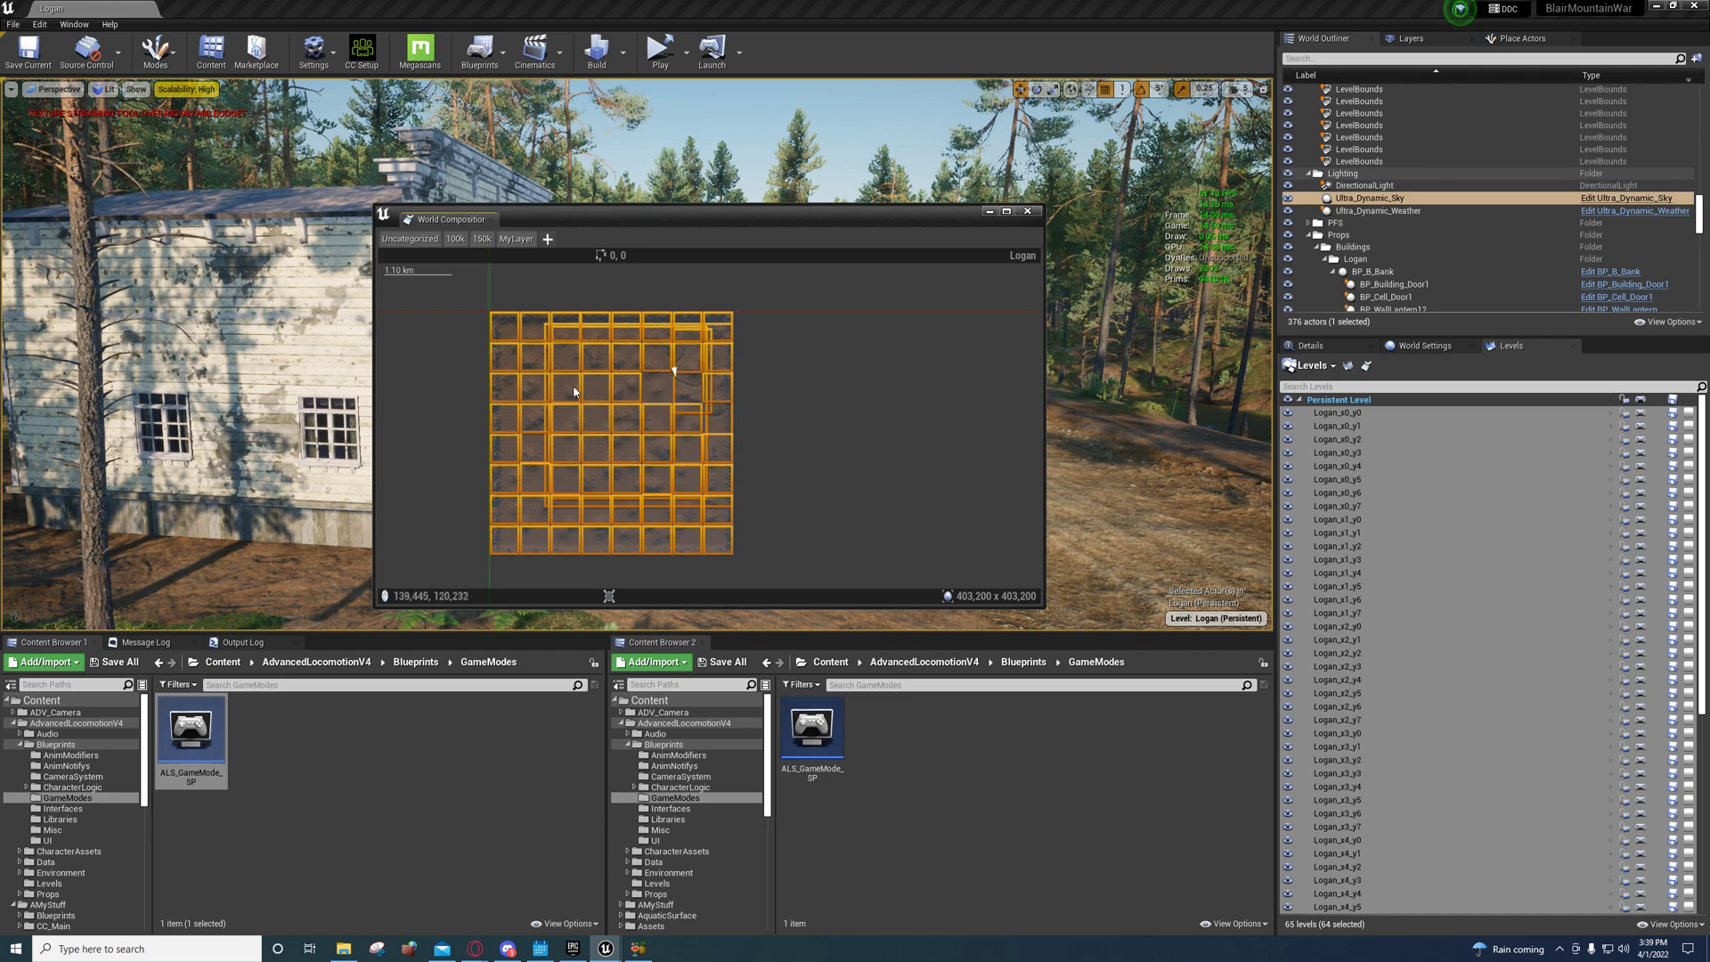
{"action": "mouse_move", "coordinate": [576, 386]}
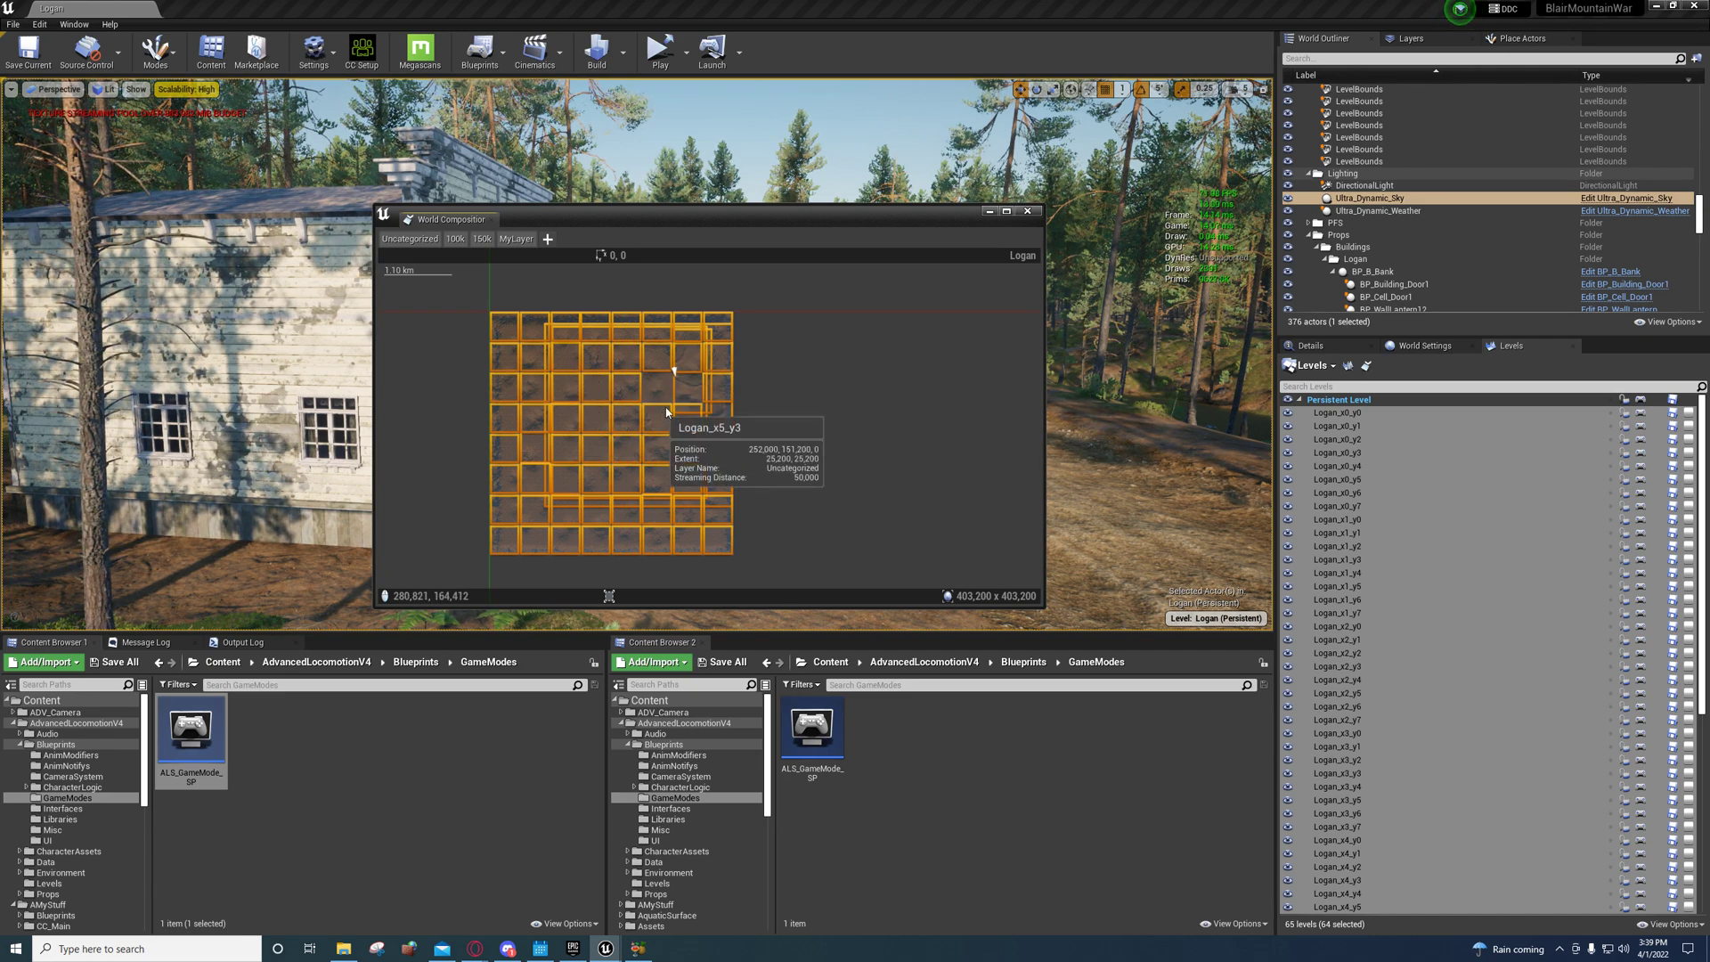
{"action": "left_click", "coordinate": [992, 213]}
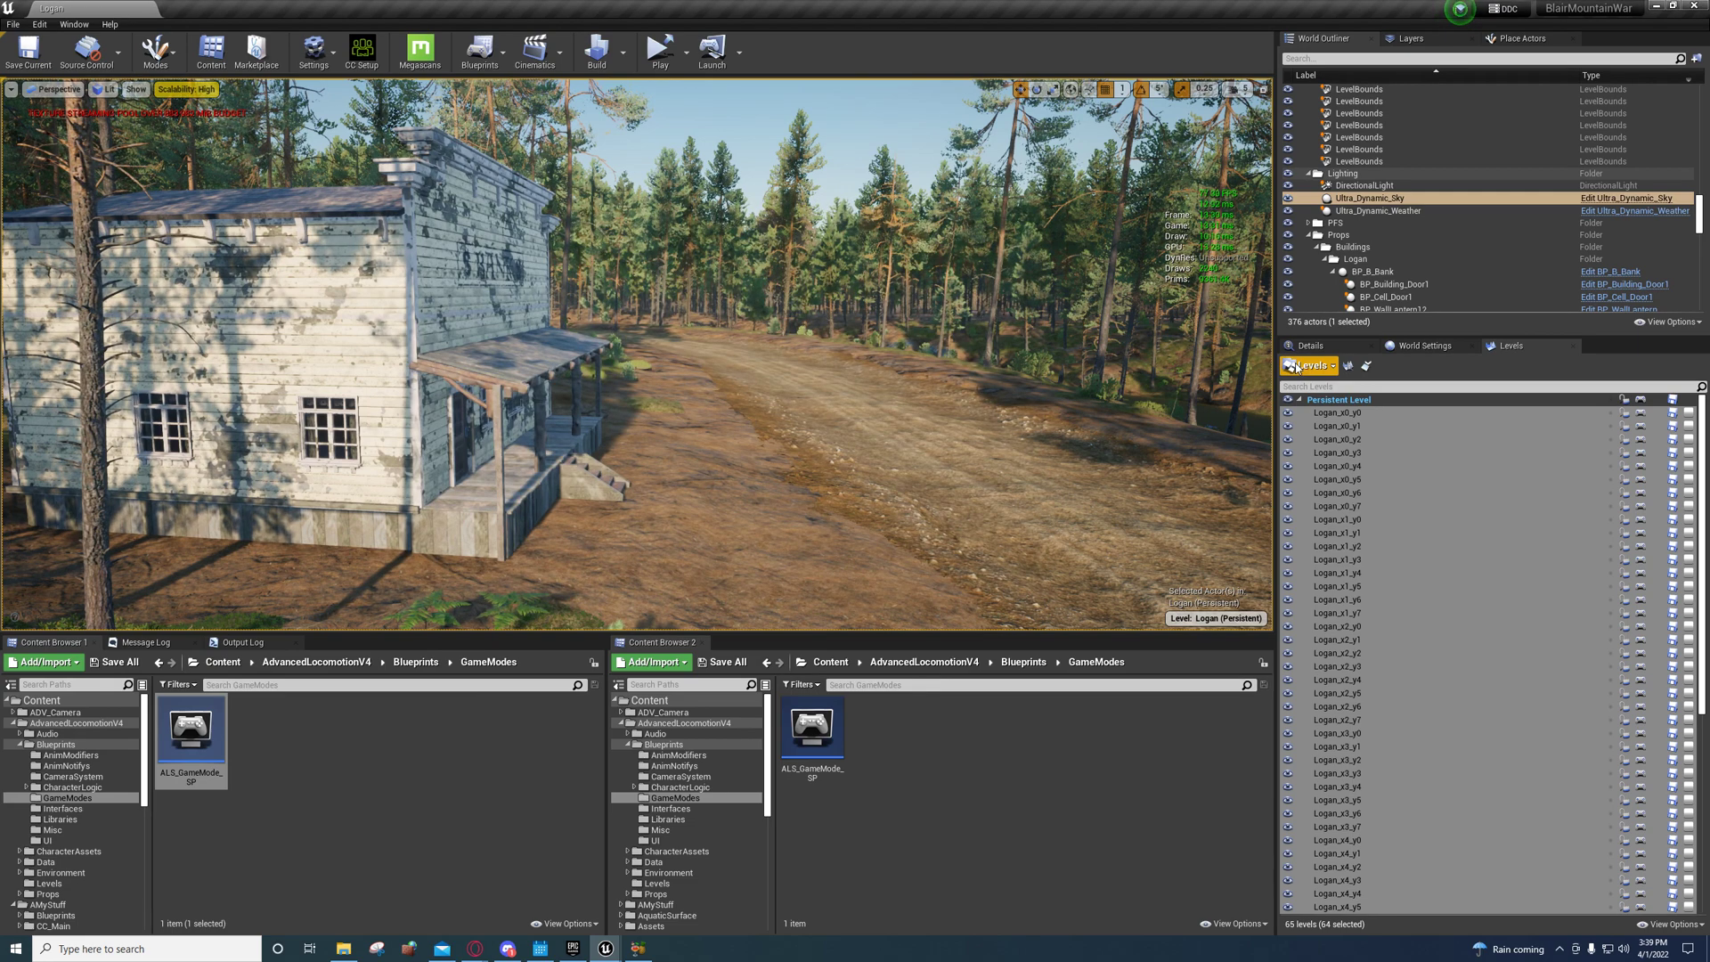
Step: Open the level details for the selected Logan tiles and show their LOD2 and LOD3 settings
{"action": "left_click", "coordinate": [1334, 373]}
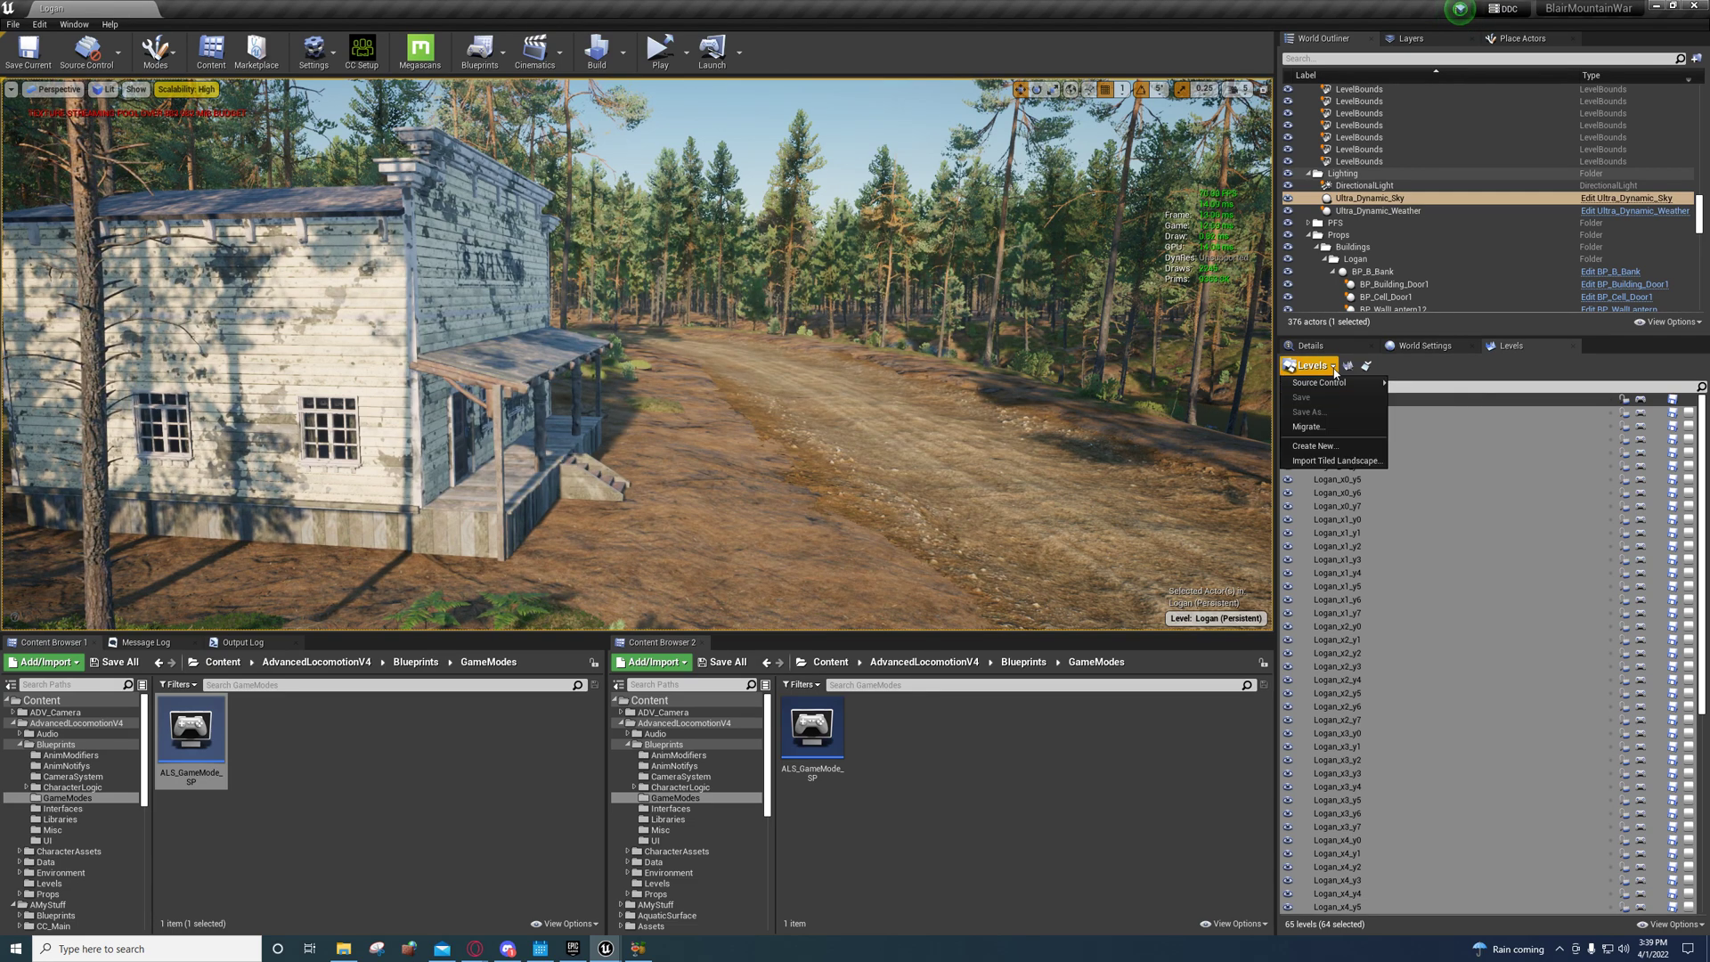
{"action": "left_click", "coordinate": [1334, 372]}
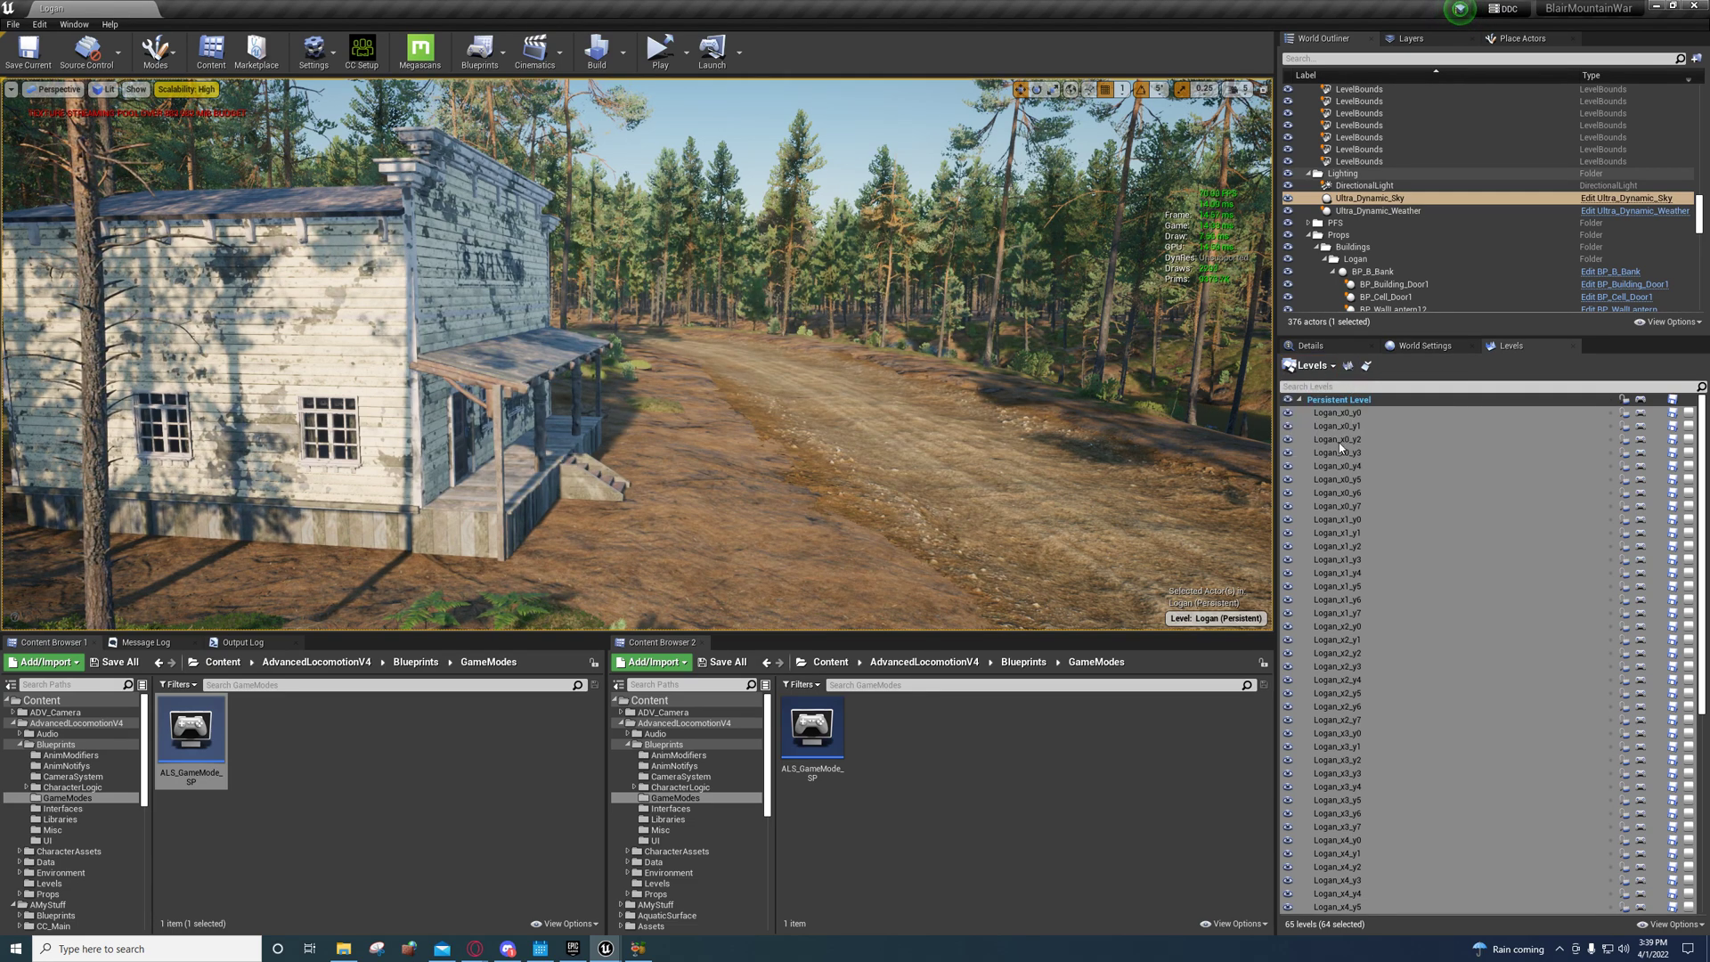
{"action": "scroll", "coordinate": [1345, 525], "scroll_direction": "down", "scroll_amount": 8}
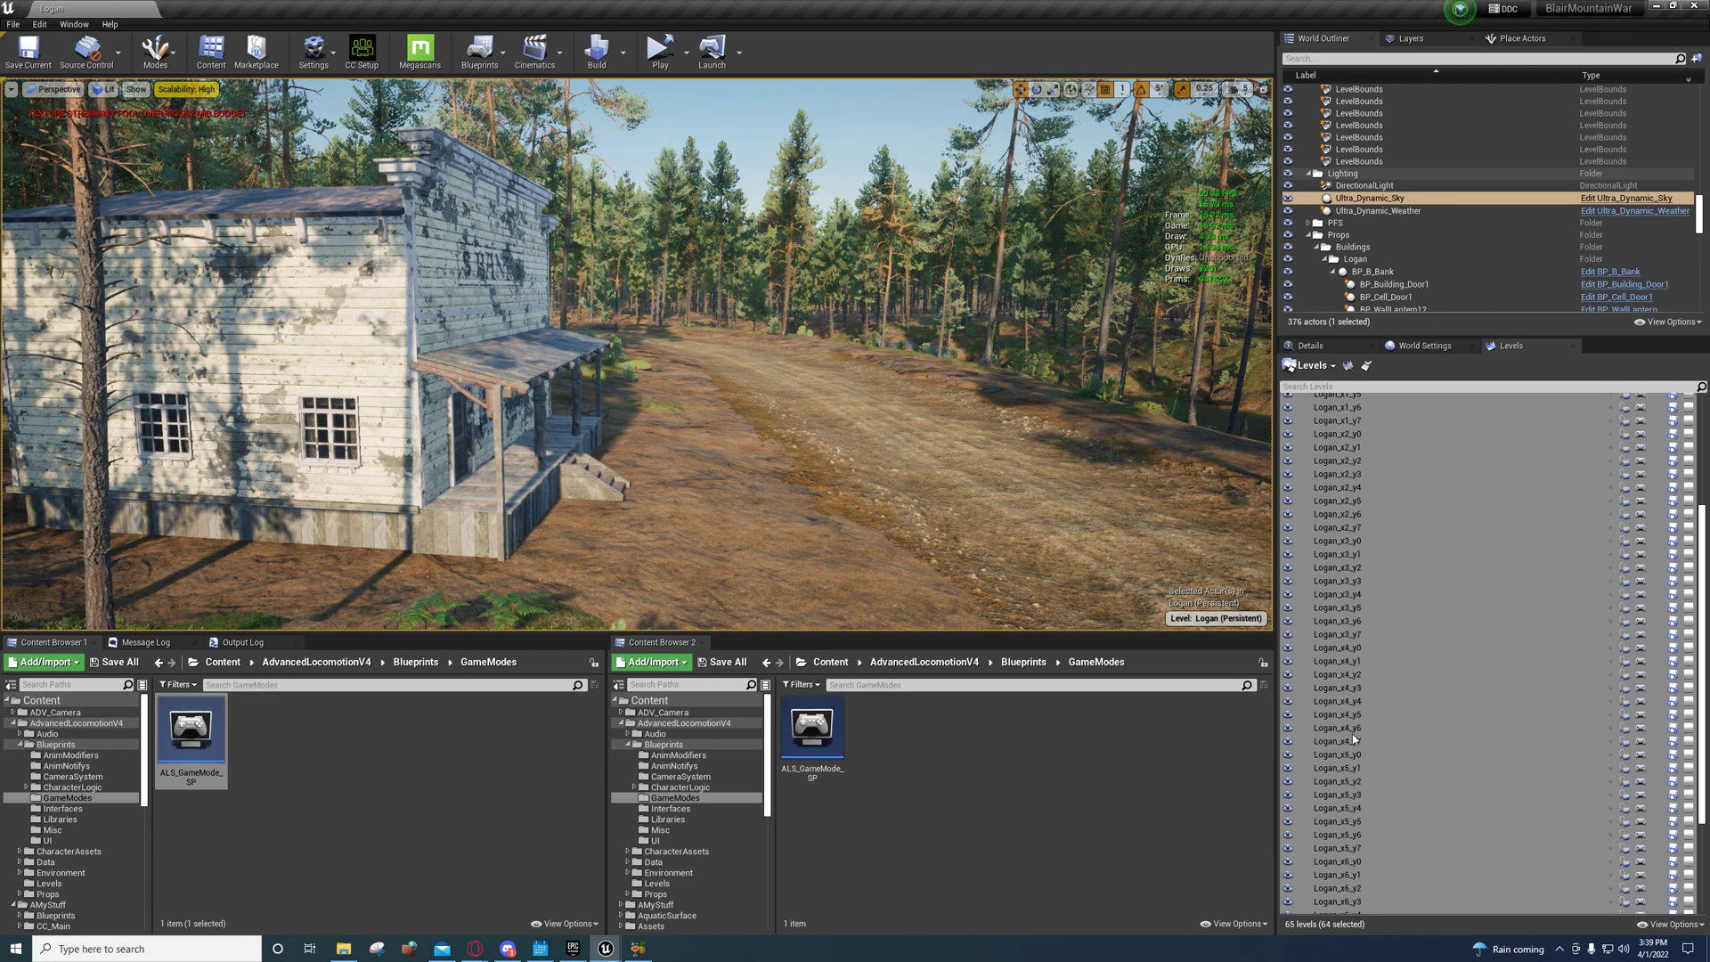
{"action": "left_click", "coordinate": [1353, 370]}
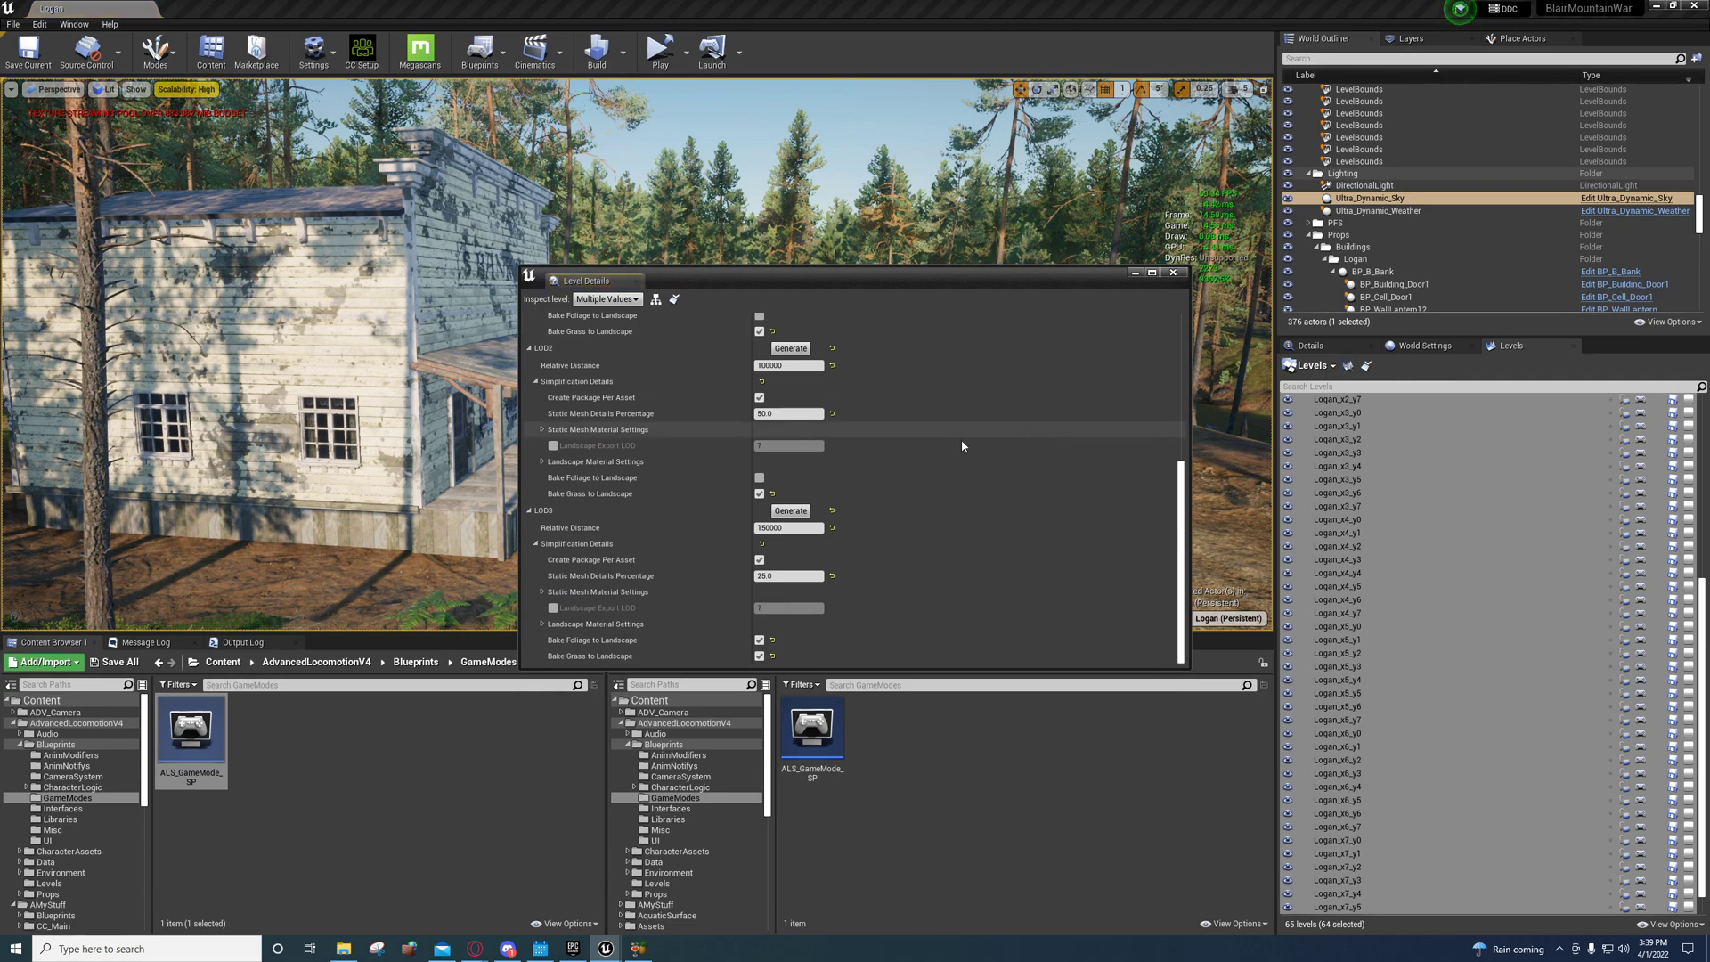
Step: Enlarge the level details to review the LOD1 to LOD3 distances and simplification settings, and put the window away
{"action": "scroll", "coordinate": [923, 448], "scroll_direction": "up", "scroll_amount": 3}
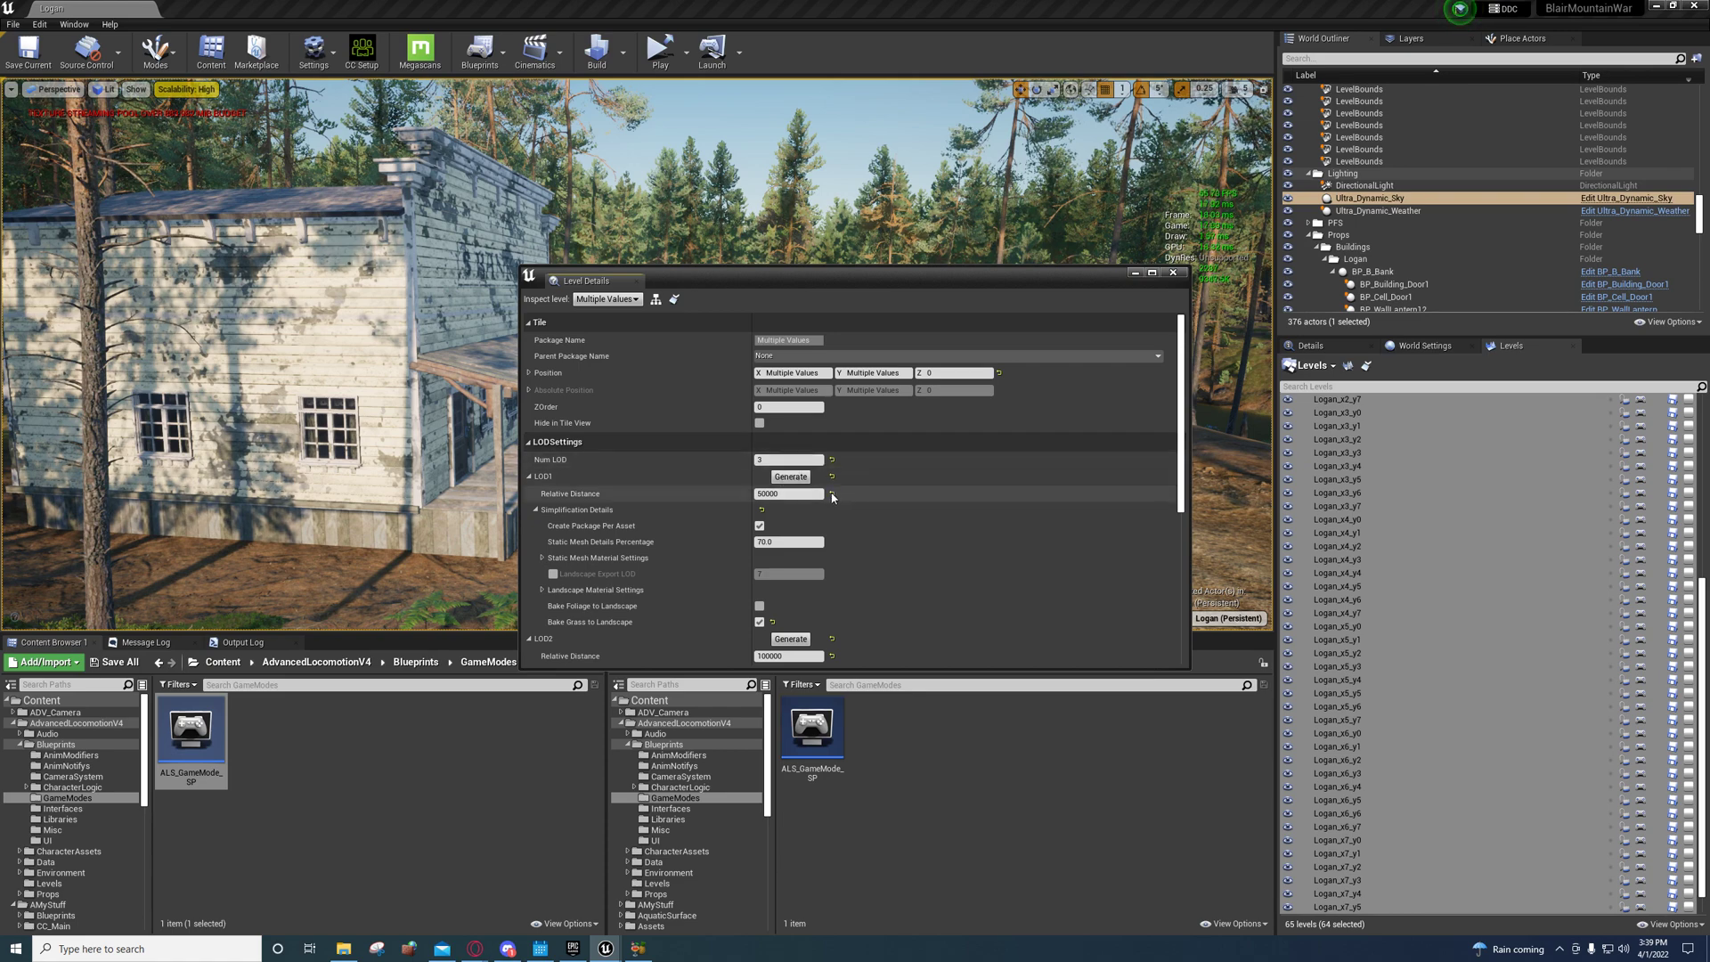
{"action": "scroll", "coordinate": [884, 518], "scroll_direction": "down", "scroll_amount": 1}
{"action": "left_click", "coordinate": [1151, 271]}
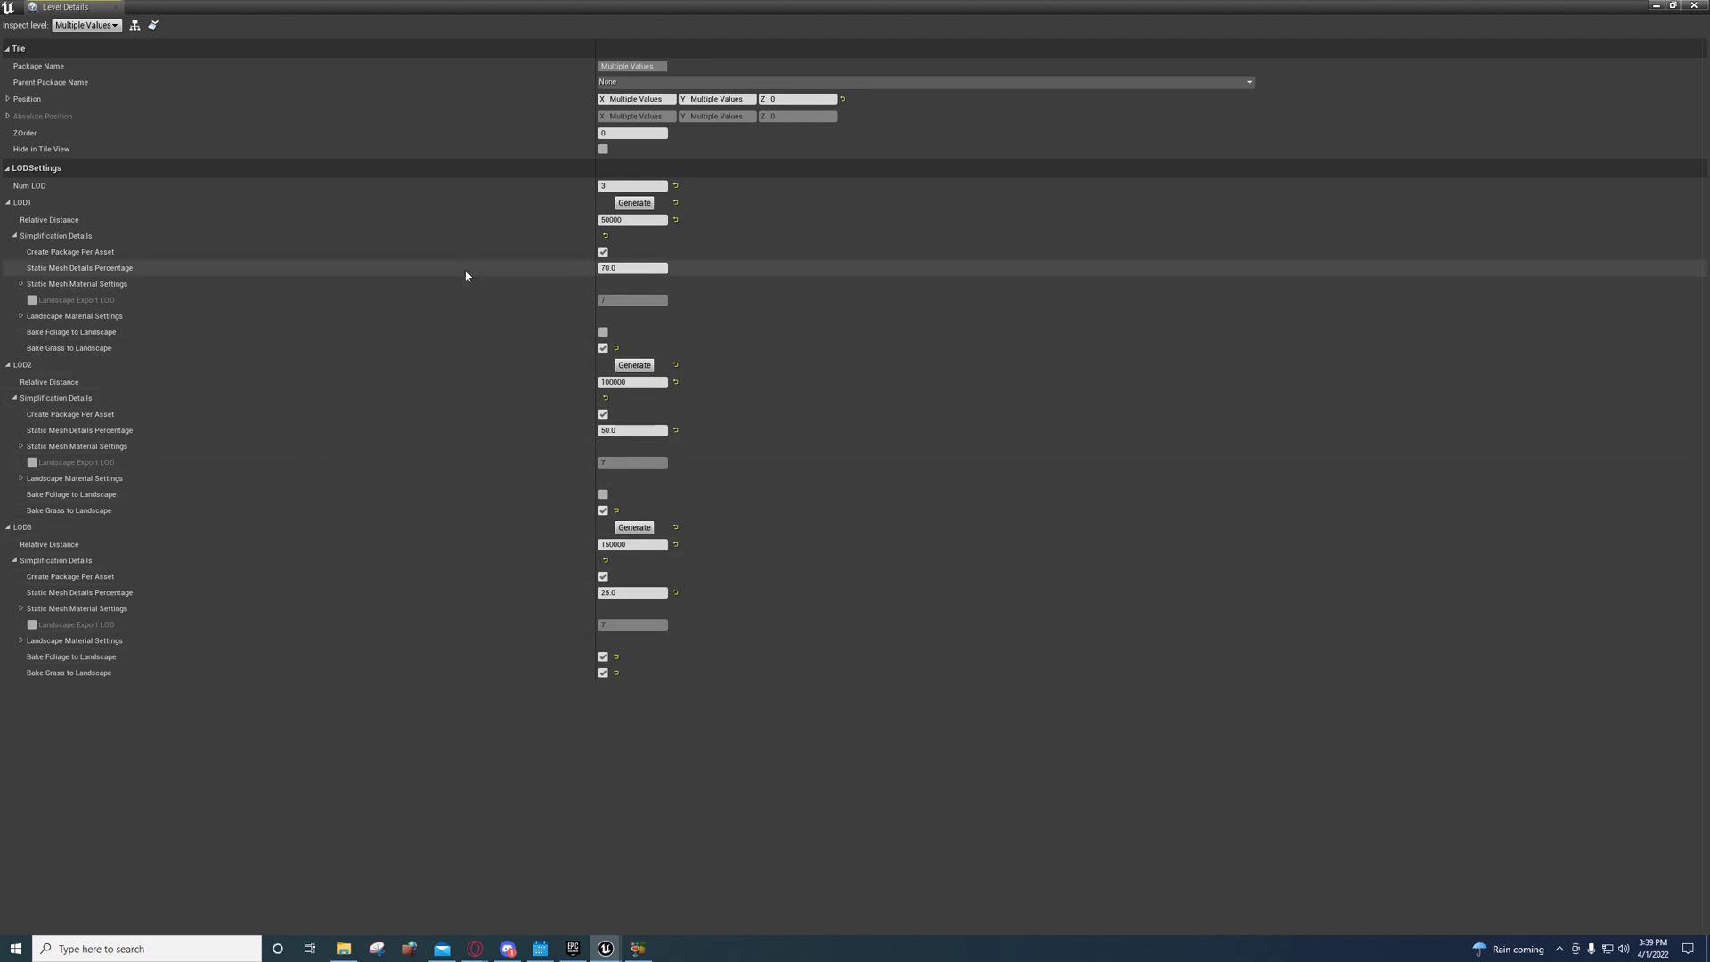
{"action": "left_click", "coordinate": [1656, 5]}
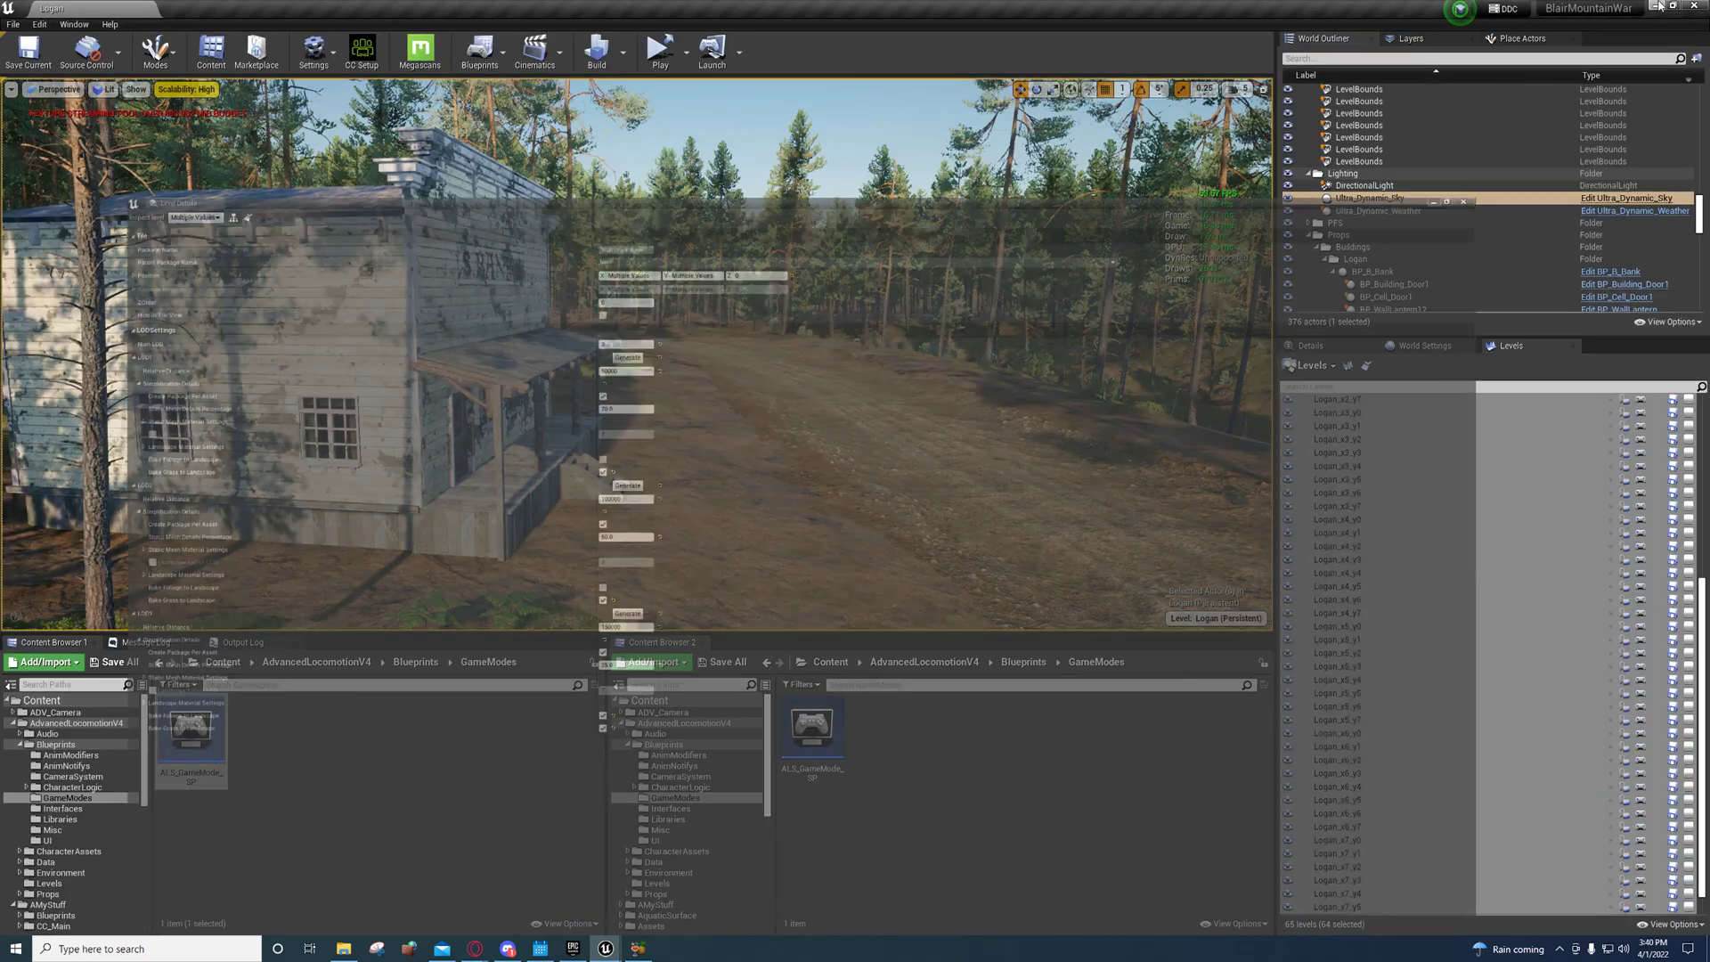
Step: Collapse the LevelStreaming folder in the World Outliner and expand the PFS folder to show its procedural foliage volumes
{"action": "scroll", "coordinate": [1418, 209], "scroll_direction": "up", "scroll_amount": 6}
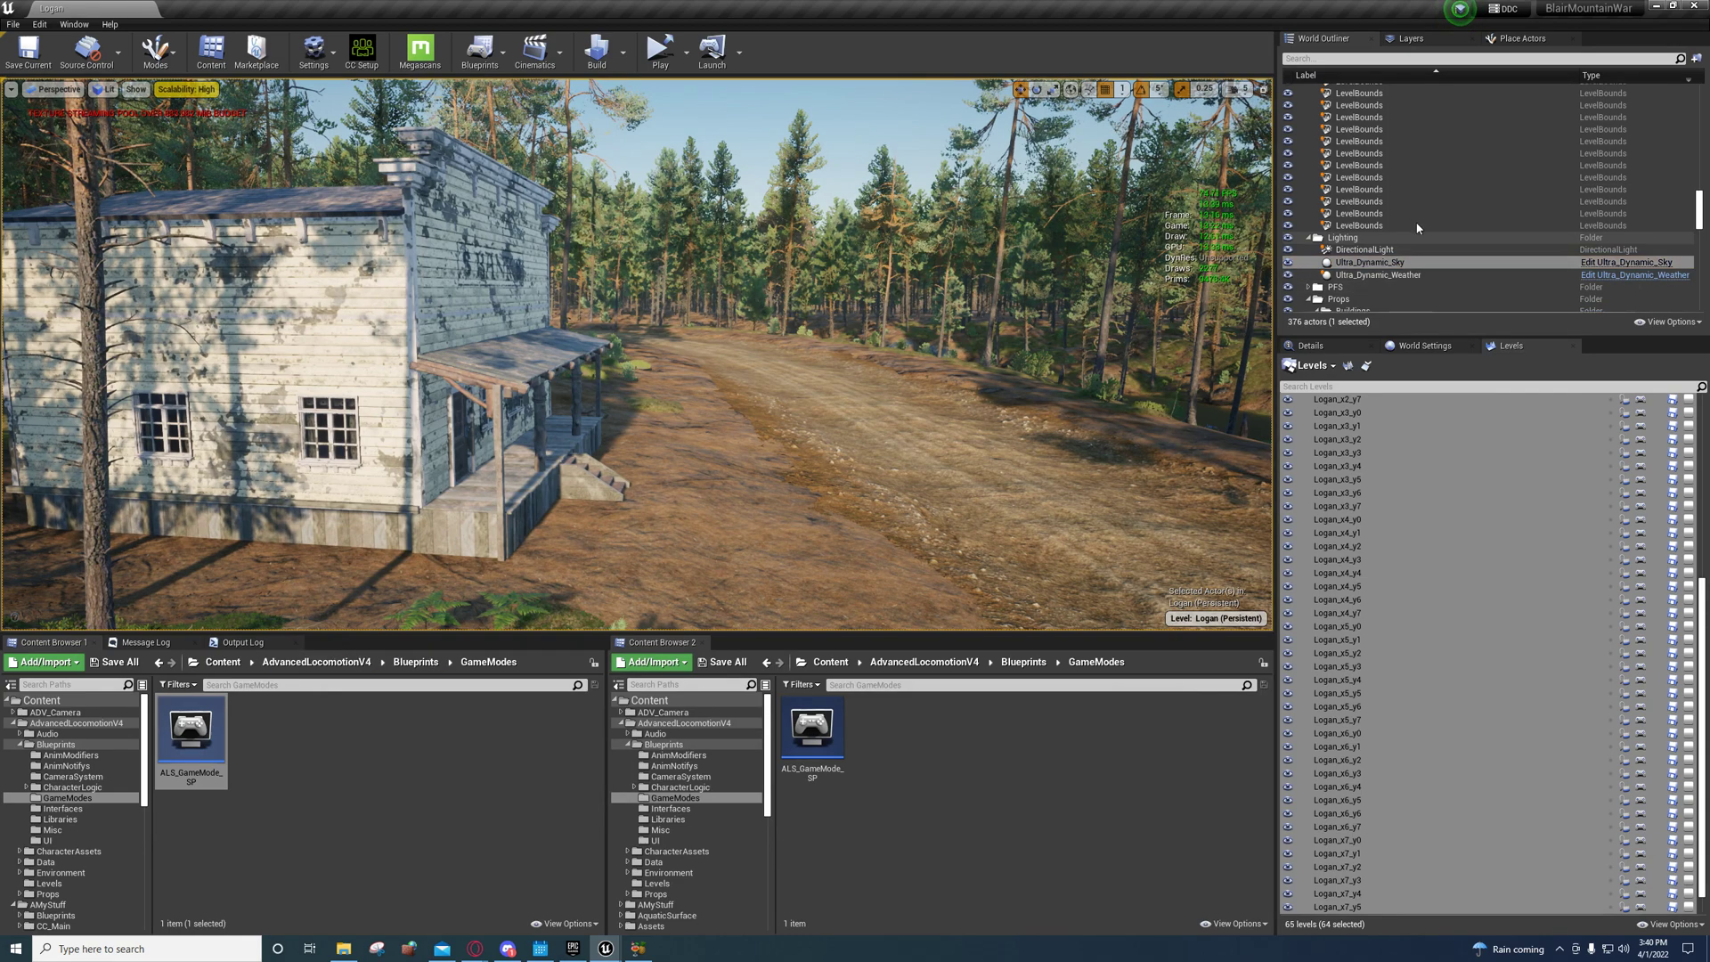
{"action": "scroll", "coordinate": [1441, 190], "scroll_direction": "up", "scroll_amount": 10}
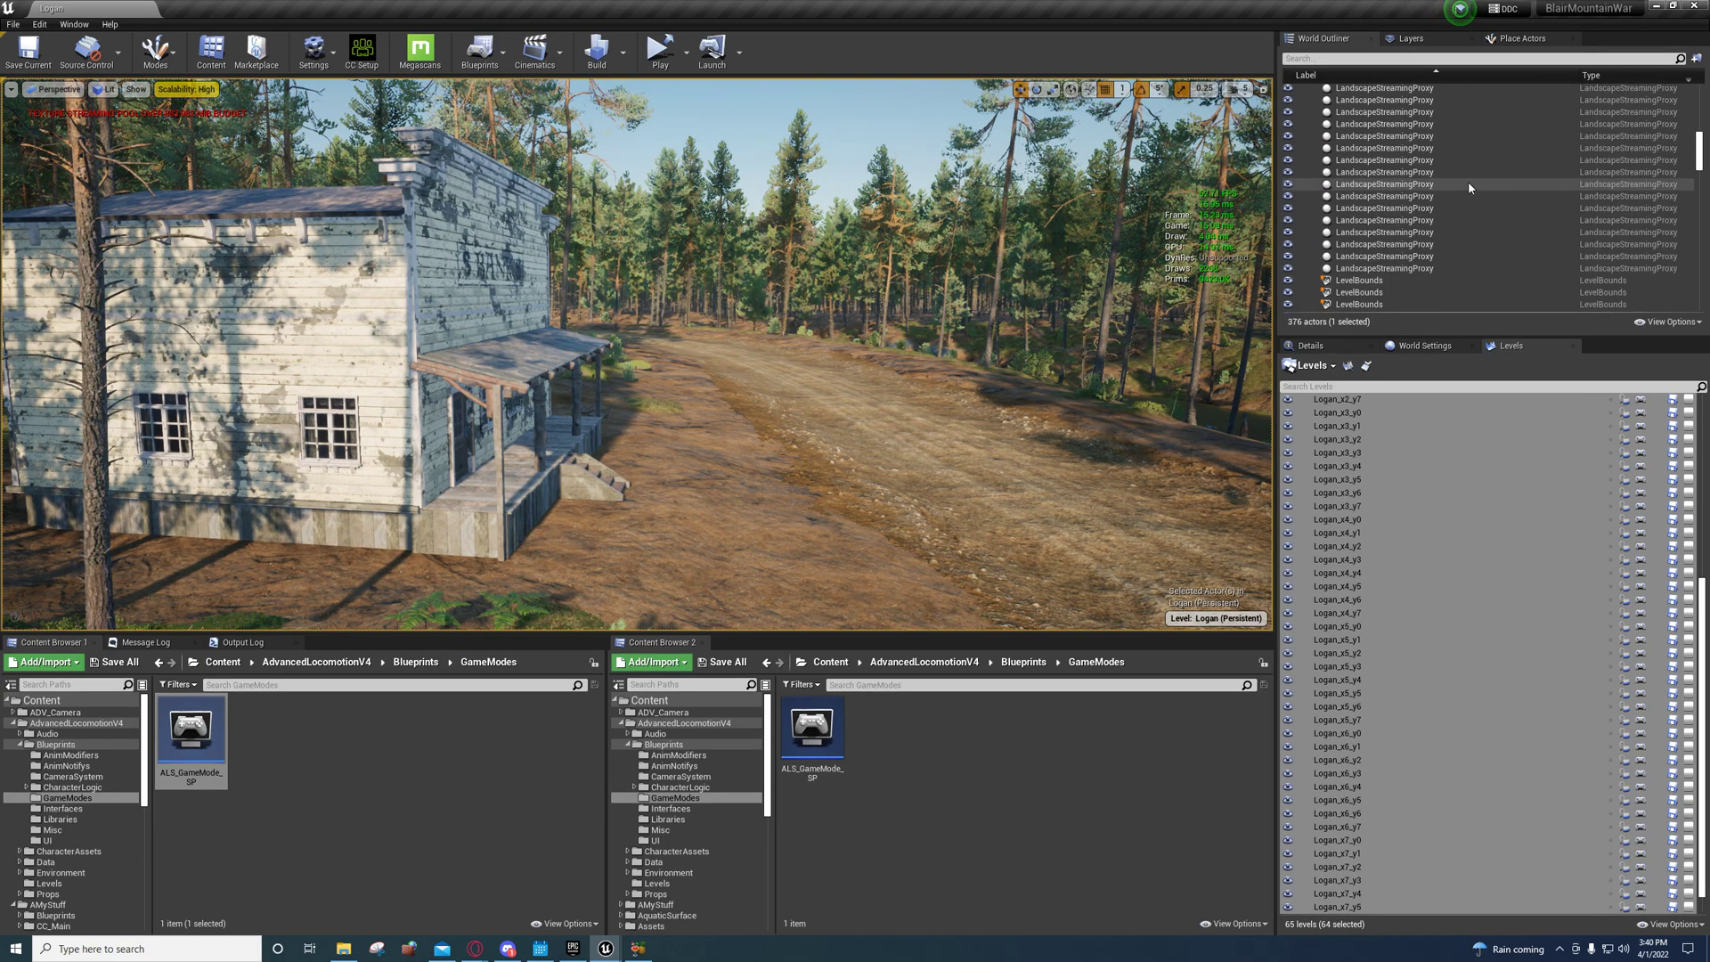
{"action": "scroll", "coordinate": [1496, 184], "scroll_direction": "up", "scroll_amount": 5}
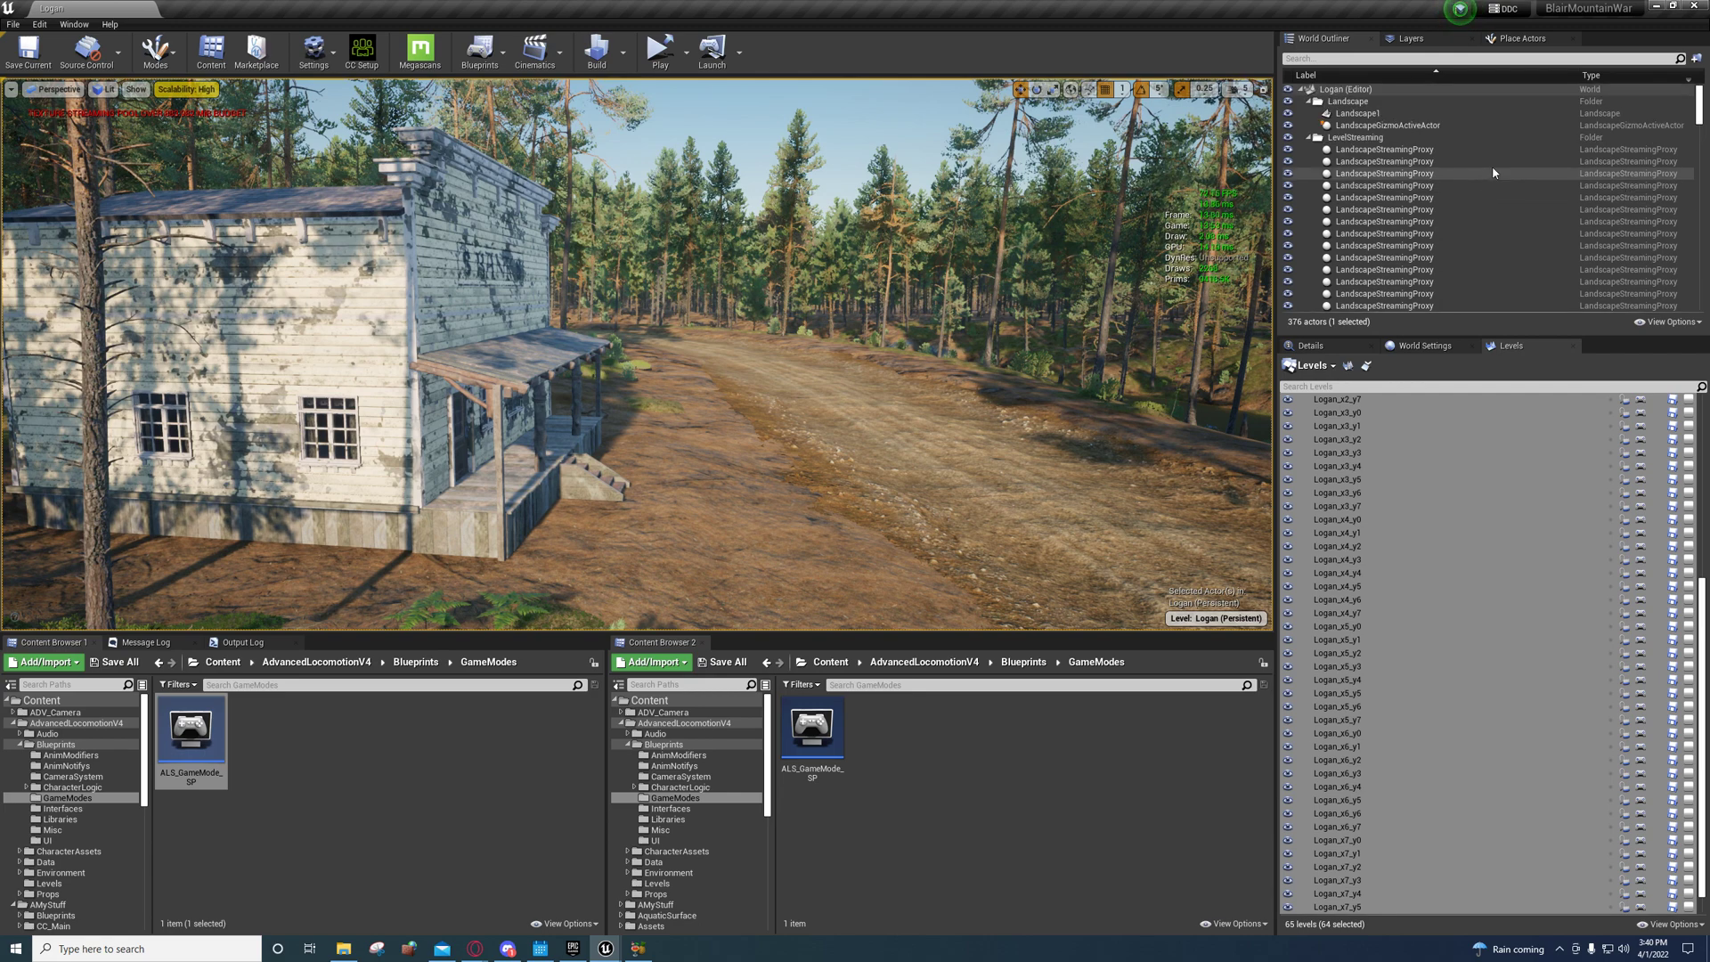
{"action": "left_click", "coordinate": [1307, 139]}
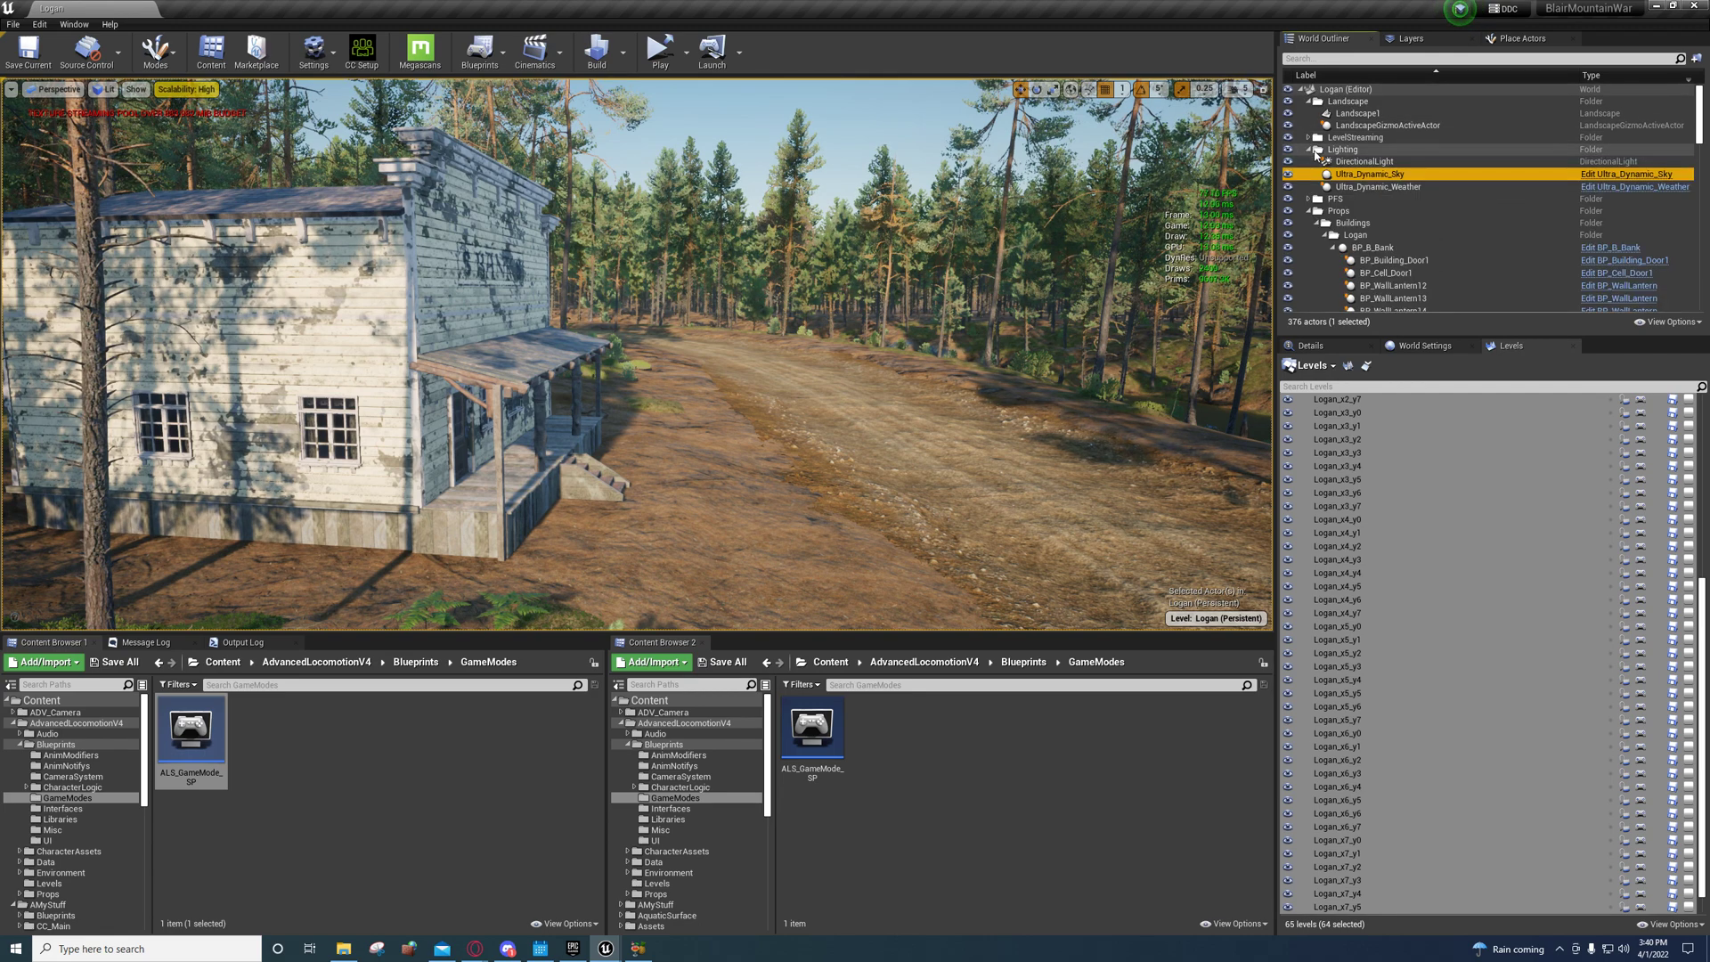
{"action": "left_click", "coordinate": [1308, 199]}
{"action": "scroll", "coordinate": [1350, 216], "scroll_direction": "down", "scroll_amount": 1}
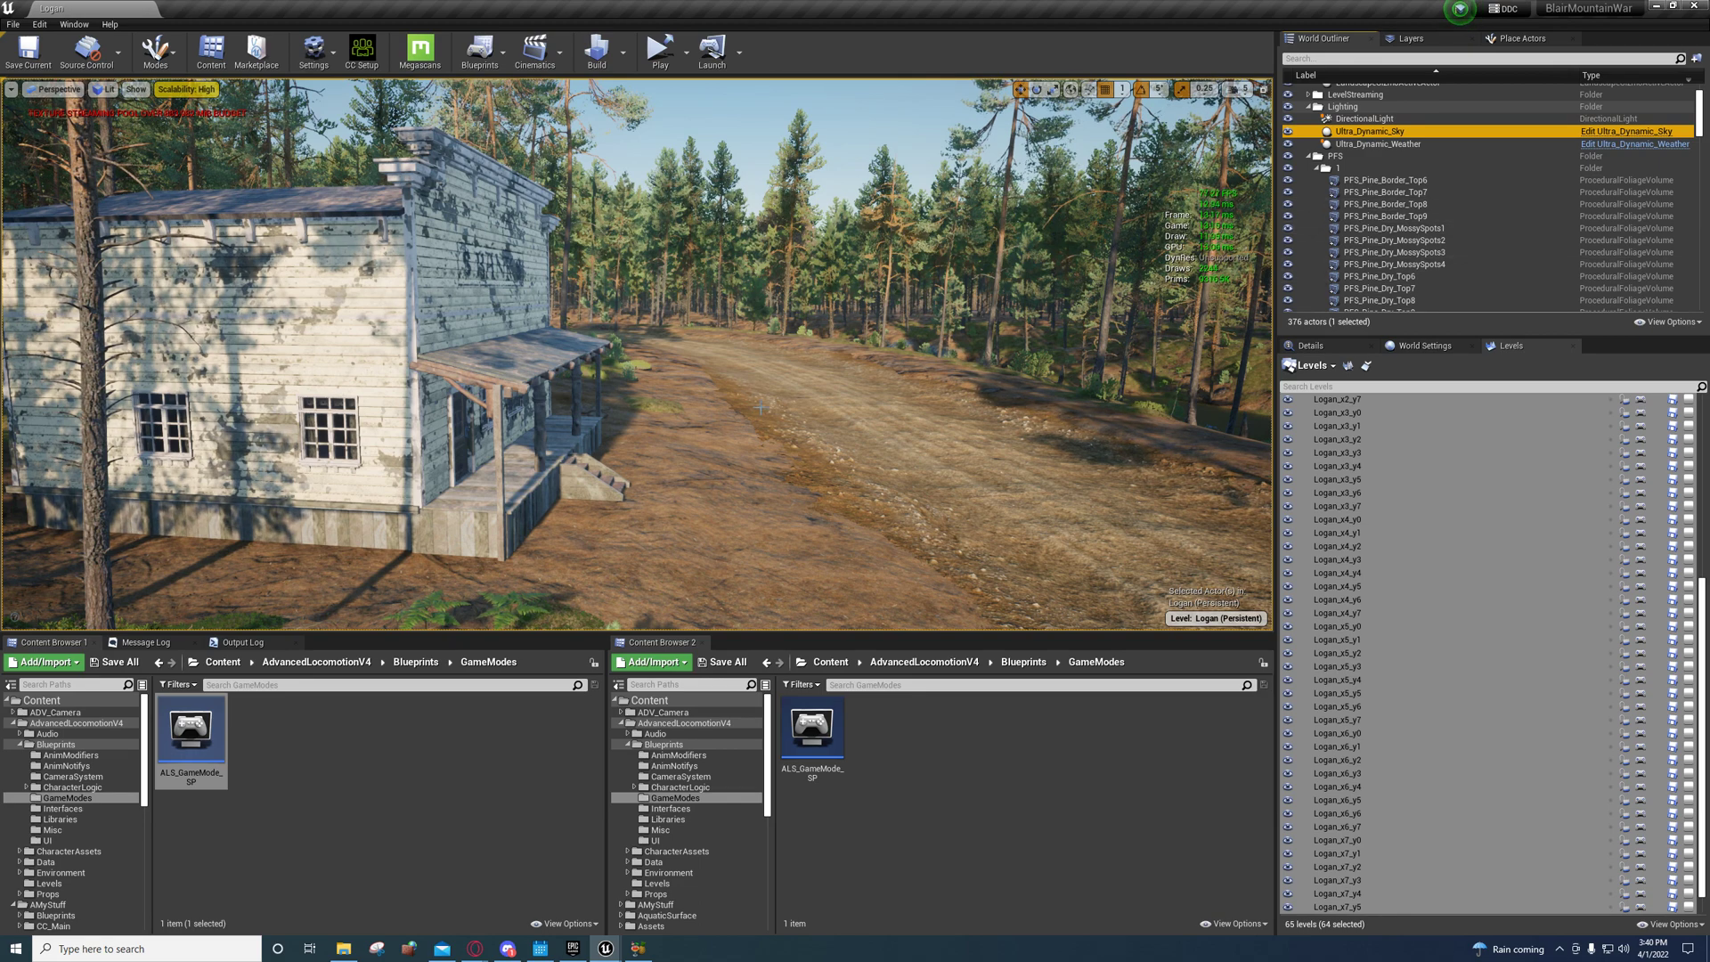
Step: Inspect the foliage around the building and road, and select the volumes from PFS_Pine_Border_Top6 to PFS_Pine_Dry_MossySpots3
{"action": "key", "text": "s"}
{"action": "right_click_drag", "start_coordinate": [761, 408], "coordinate": [667, 499]}
{"action": "key", "text": "w"}
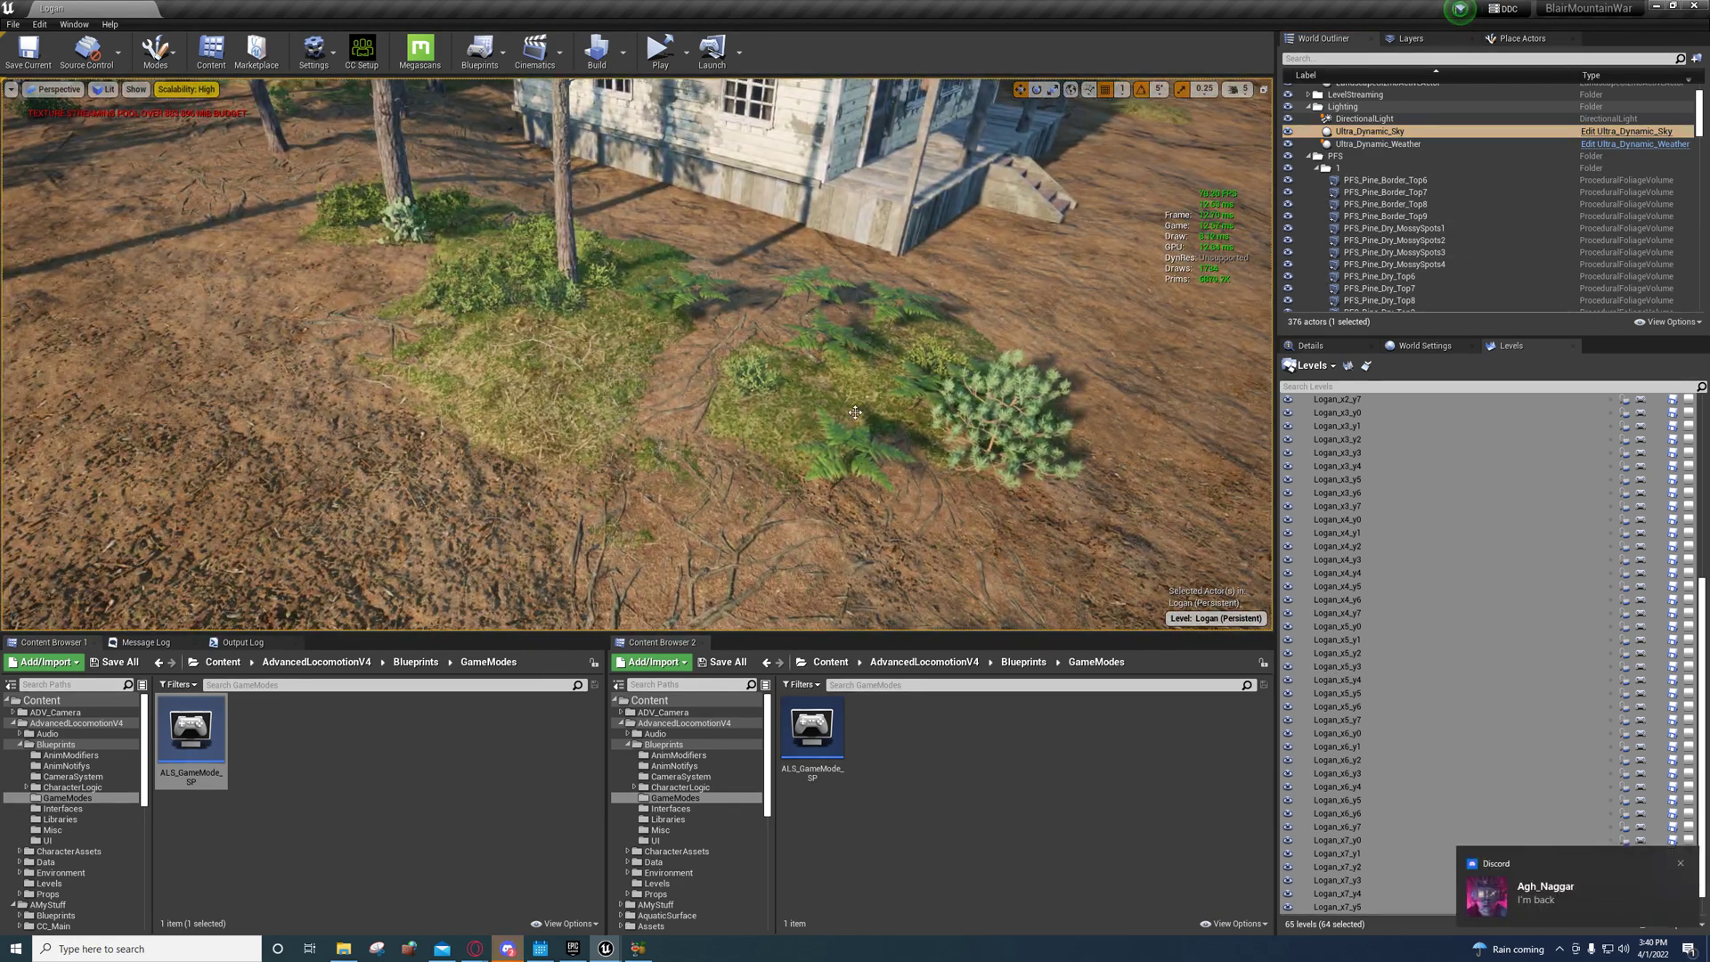
{"action": "scroll", "coordinate": [819, 344], "scroll_direction": "down", "scroll_amount": 6}
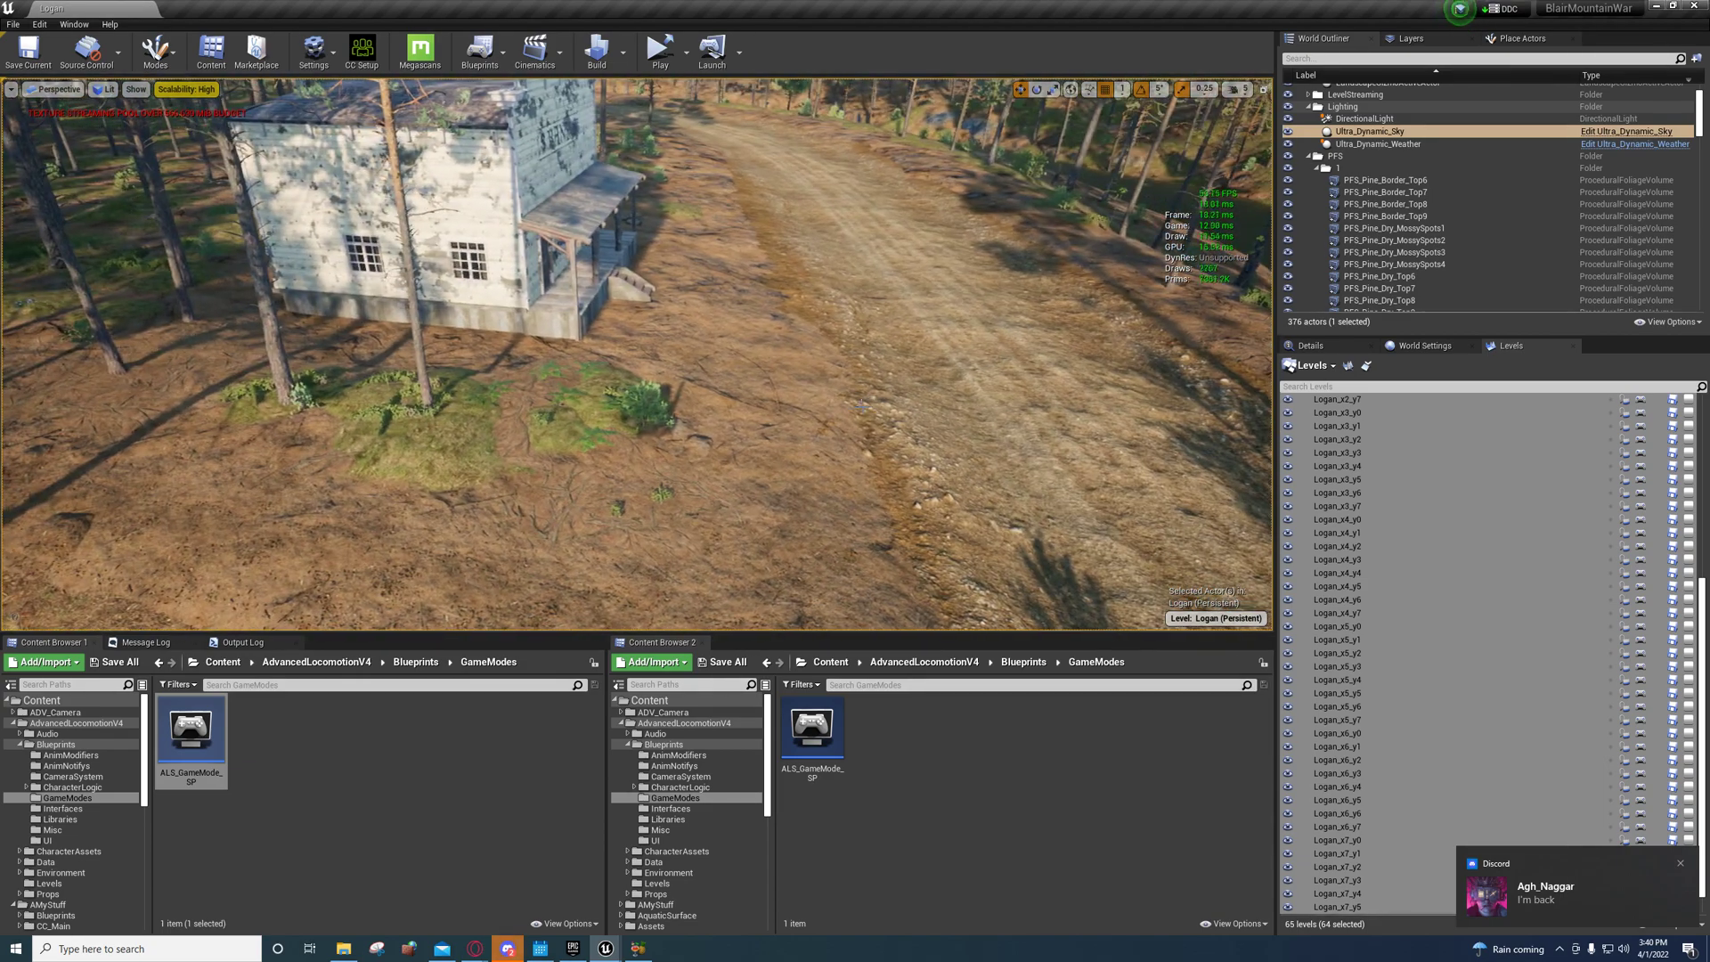
{"action": "key", "text": "w"}
{"action": "right_click_drag", "start_coordinate": [818, 345], "coordinate": [770, 391]}
{"action": "scroll", "coordinate": [1251, 221], "scroll_direction": "down", "scroll_amount": 6}
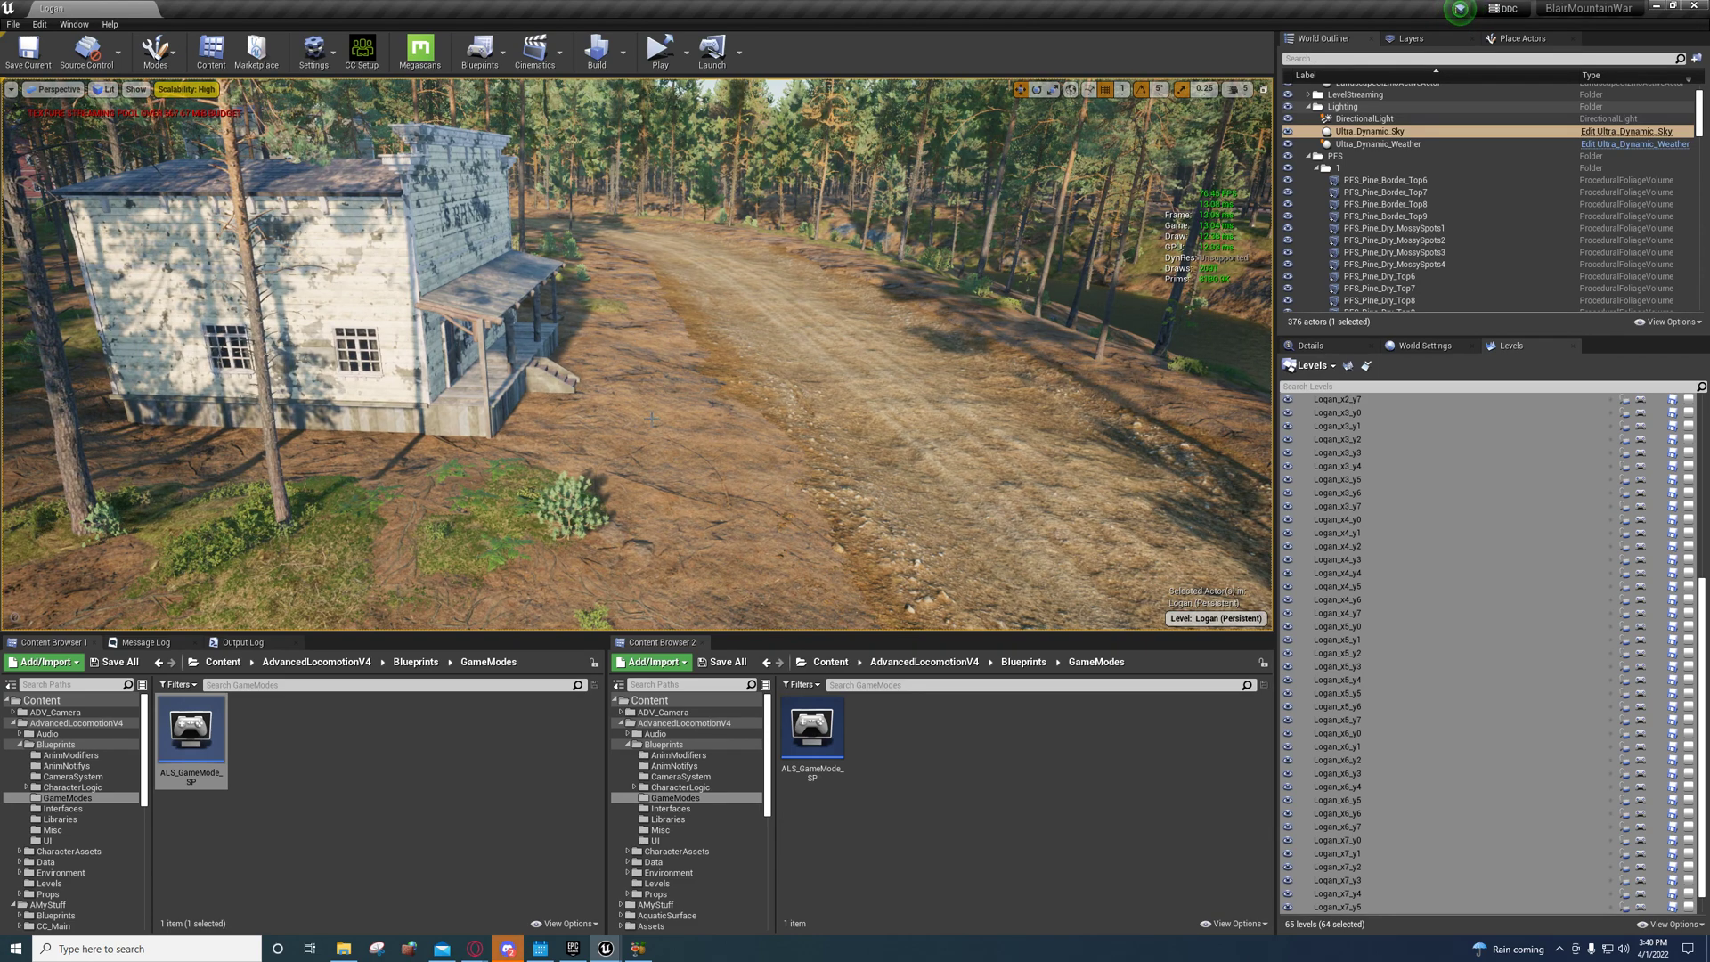
{"action": "left_click", "coordinate": [1384, 182]}
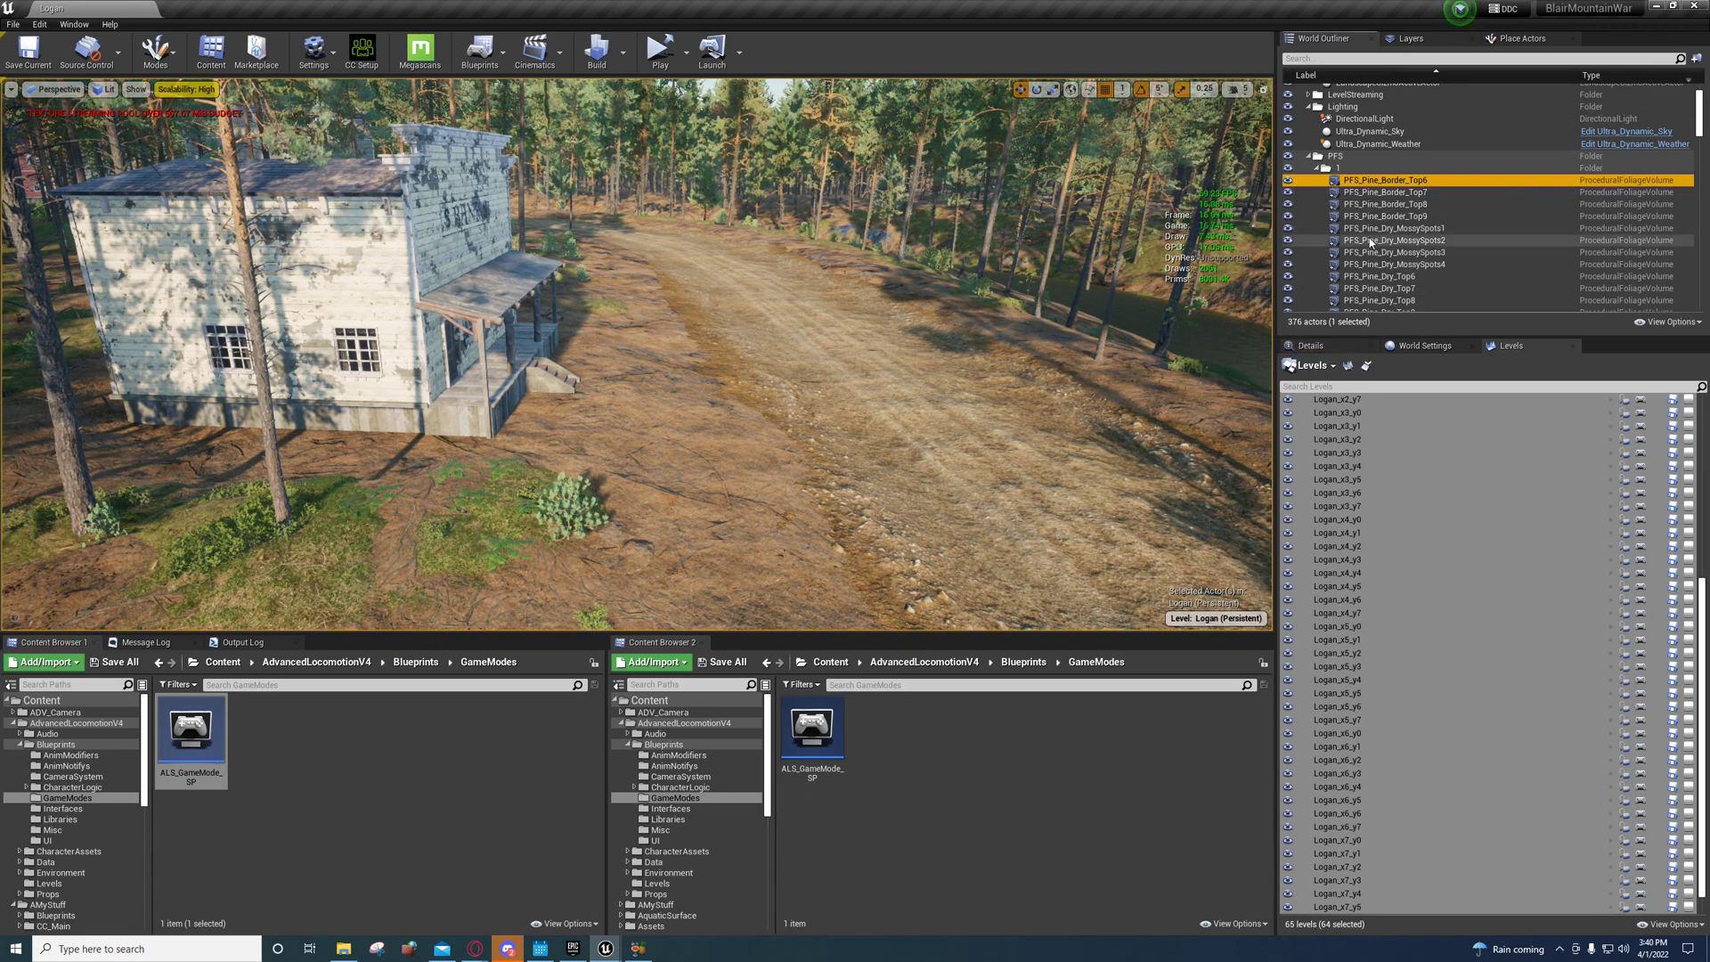
{"action": "left_click", "coordinate": [1366, 253], "text": "shift"}
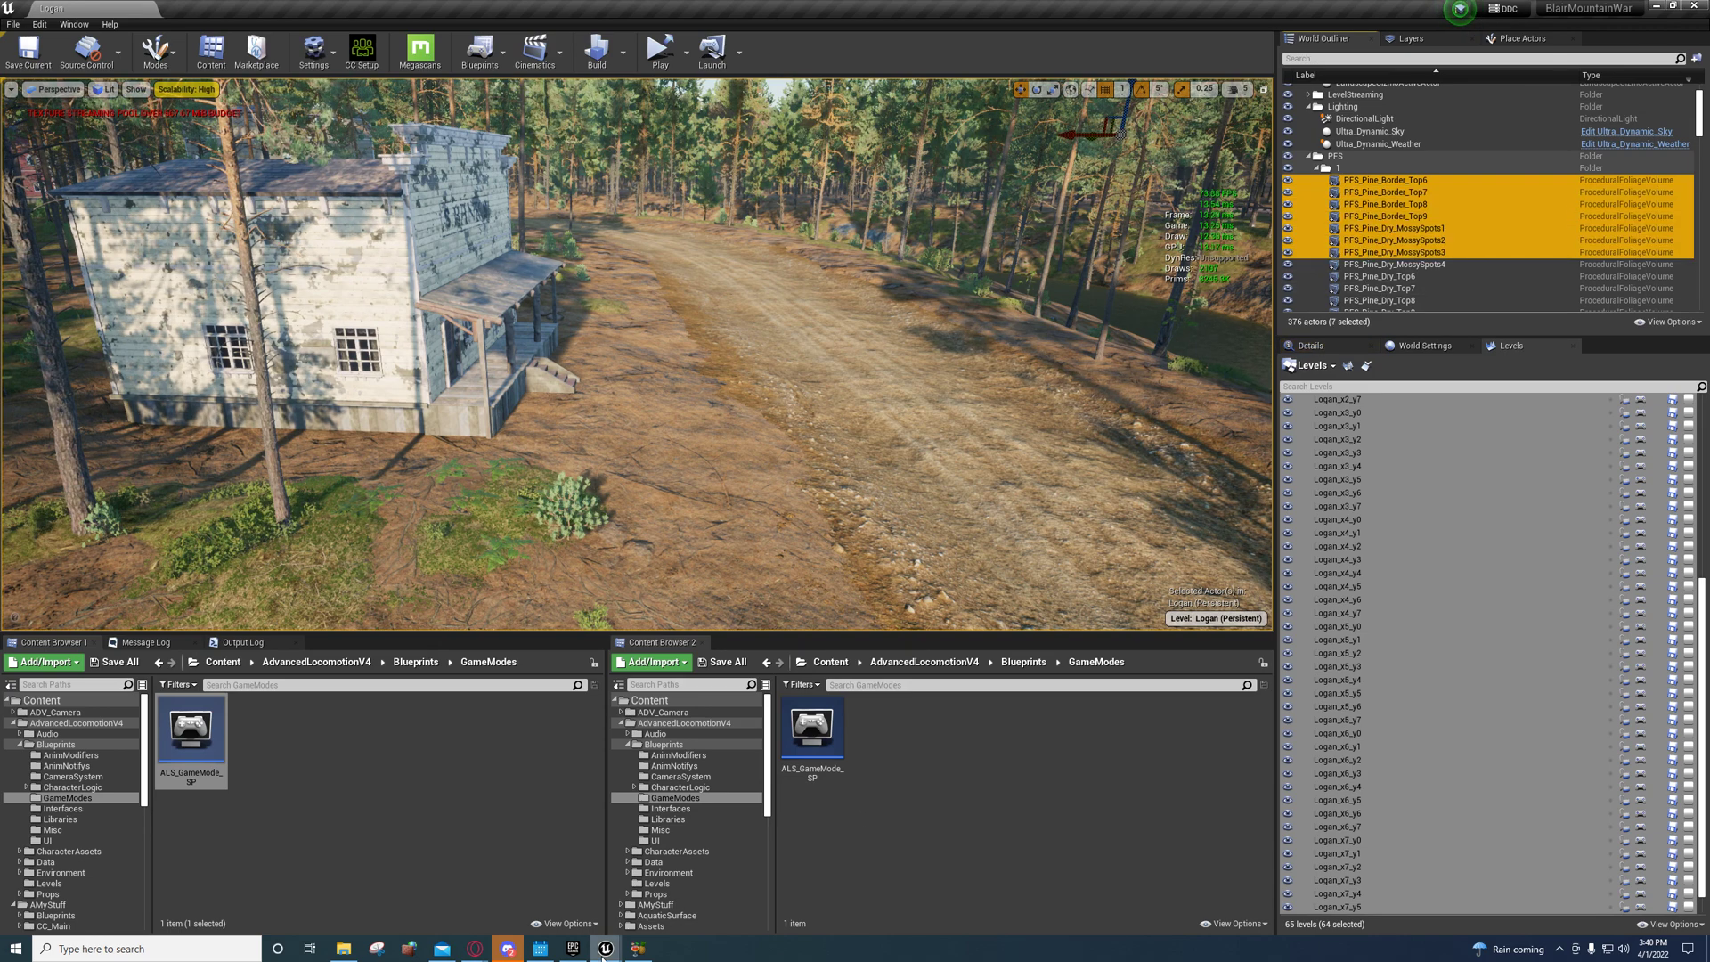
Step: Recheck the selected tiles' LOD settings, put the level details away, and view the road beside the building
{"action": "mouse_move", "coordinate": [604, 948]}
{"action": "left_click", "coordinate": [806, 889]}
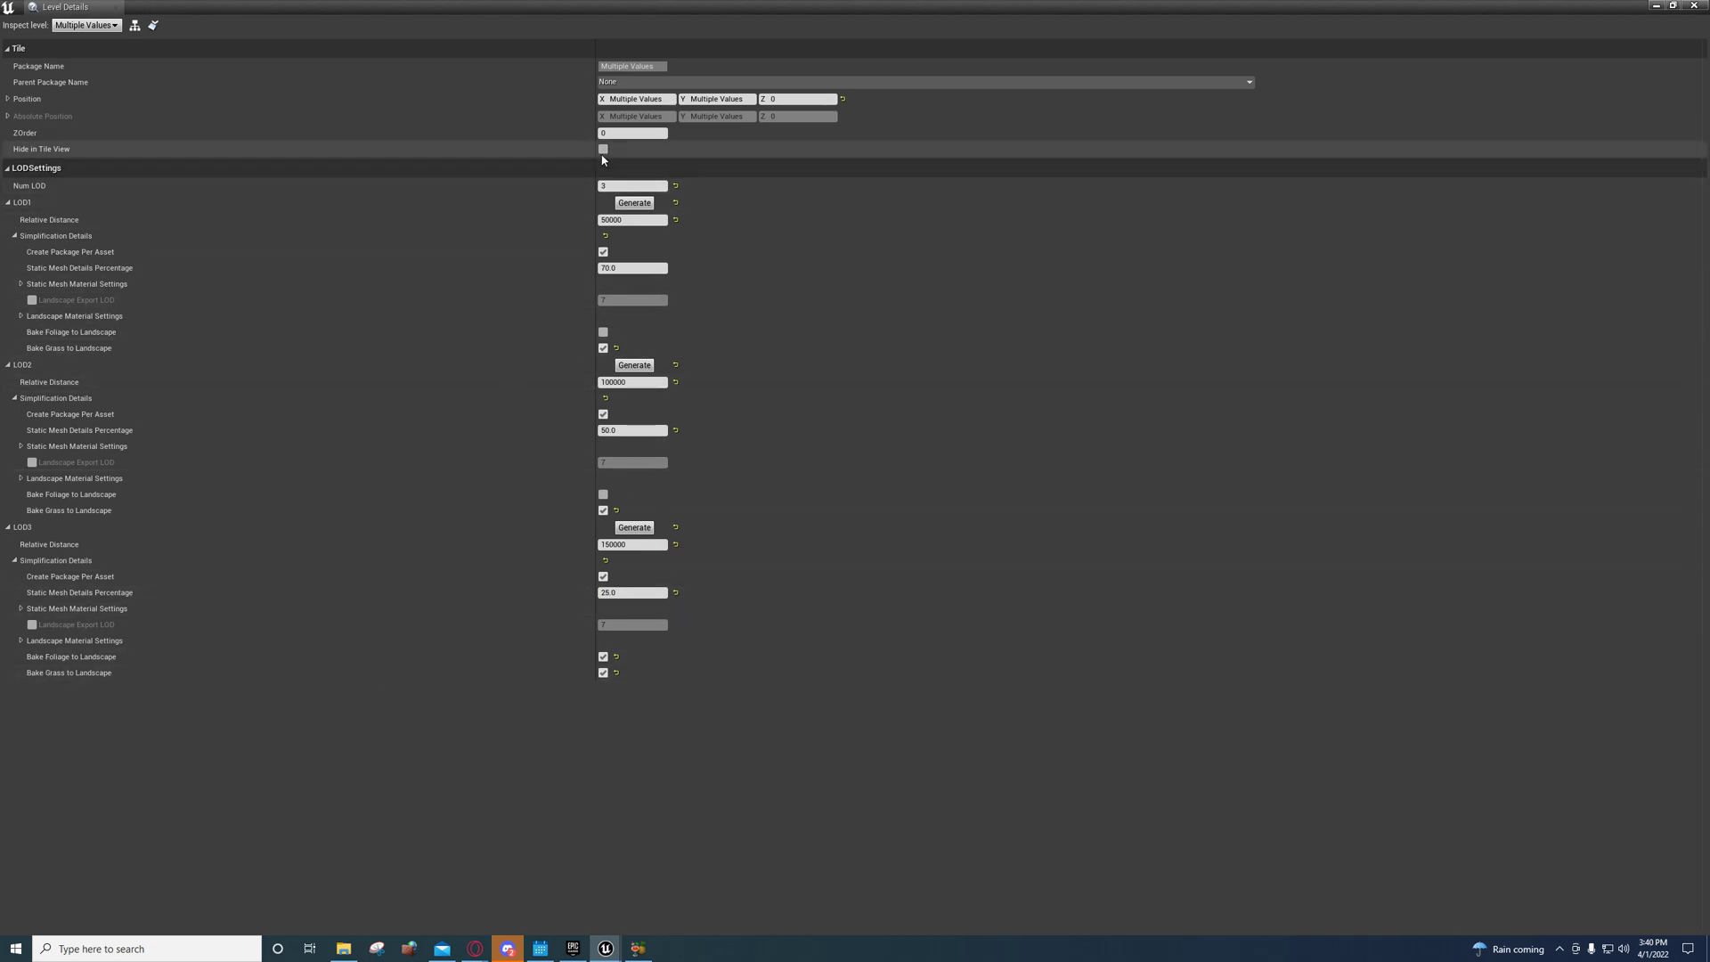
{"action": "left_click", "coordinate": [1653, 5]}
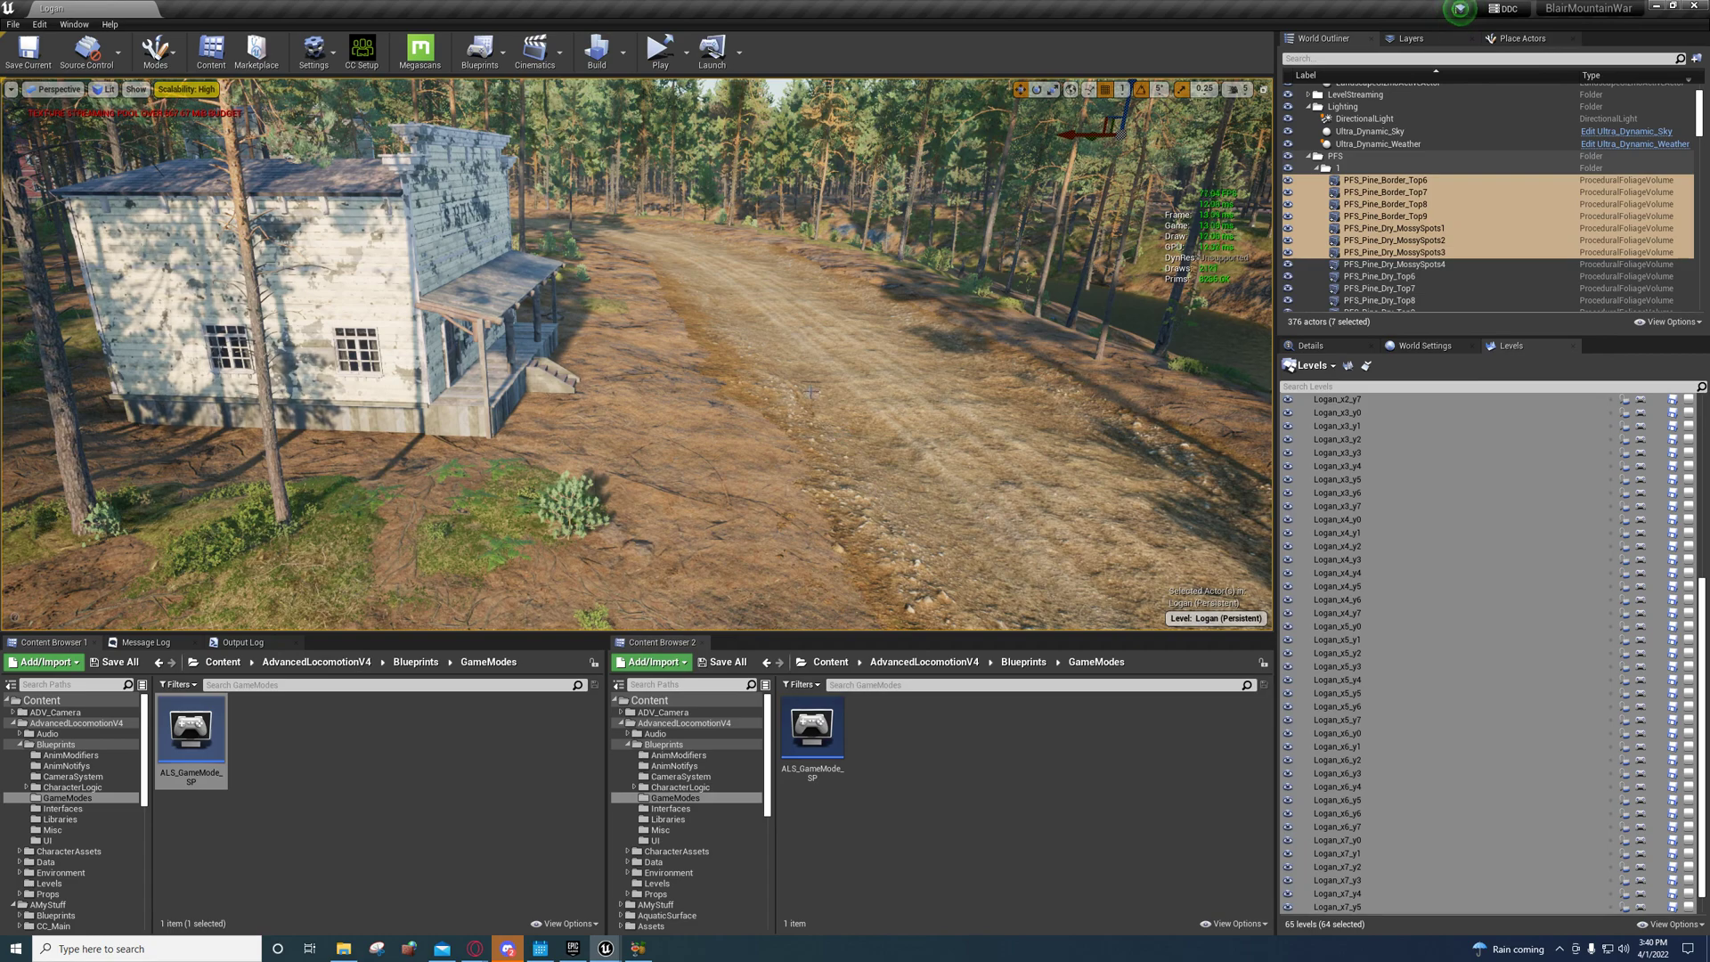
{"action": "right_click_drag", "start_coordinate": [810, 391], "coordinate": [691, 254]}
{"action": "key", "text": "w"}
{"action": "key", "text": "s"}
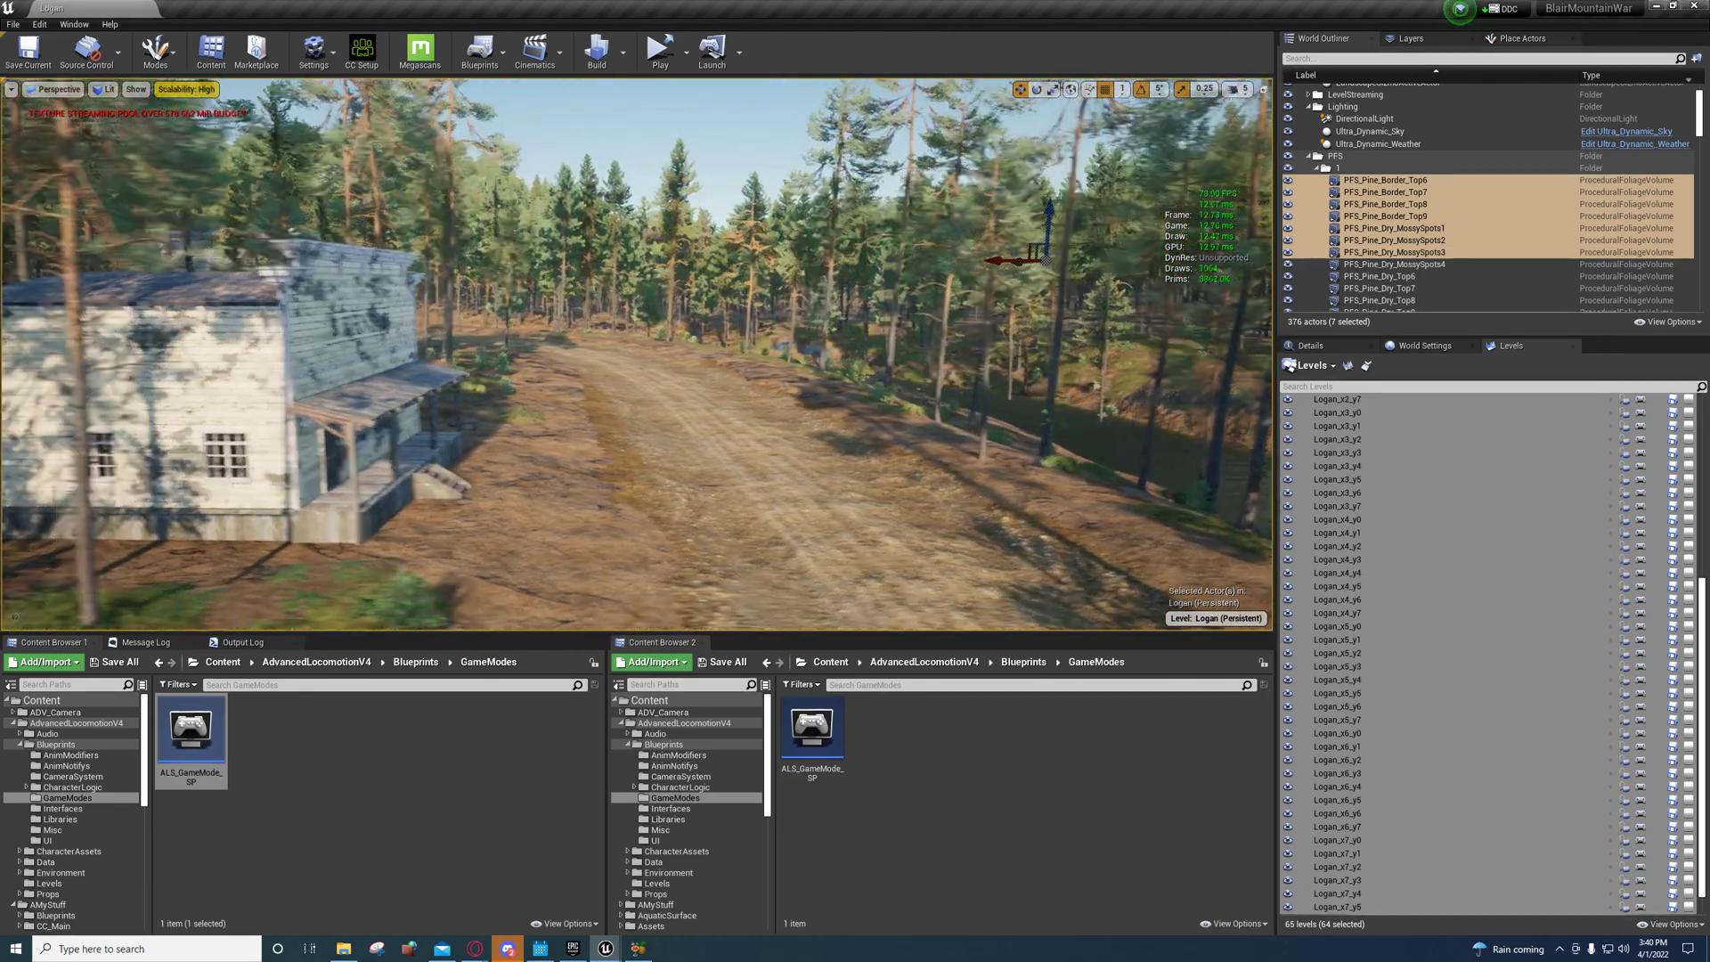
{"action": "left_click_drag", "start_coordinate": [720, 331], "coordinate": [722, 345]}
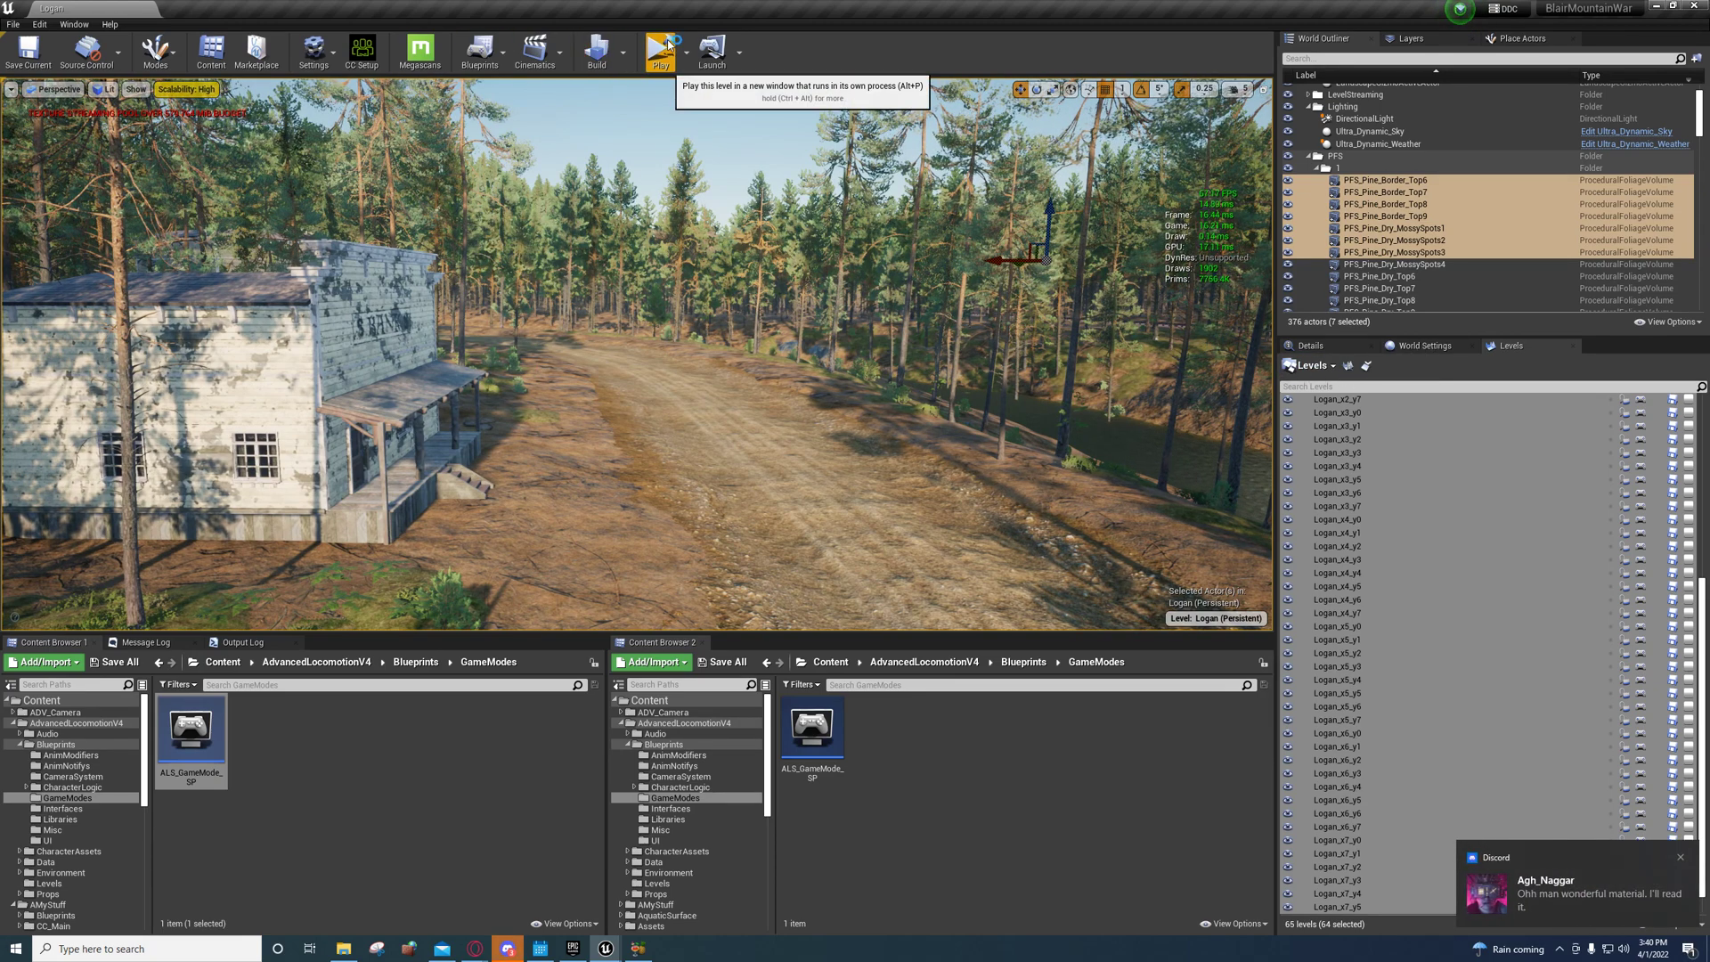
Step: Play the Logan level in its own window, switch it to full screen and hide the controls overlay
{"action": "left_click", "coordinate": [660, 49]}
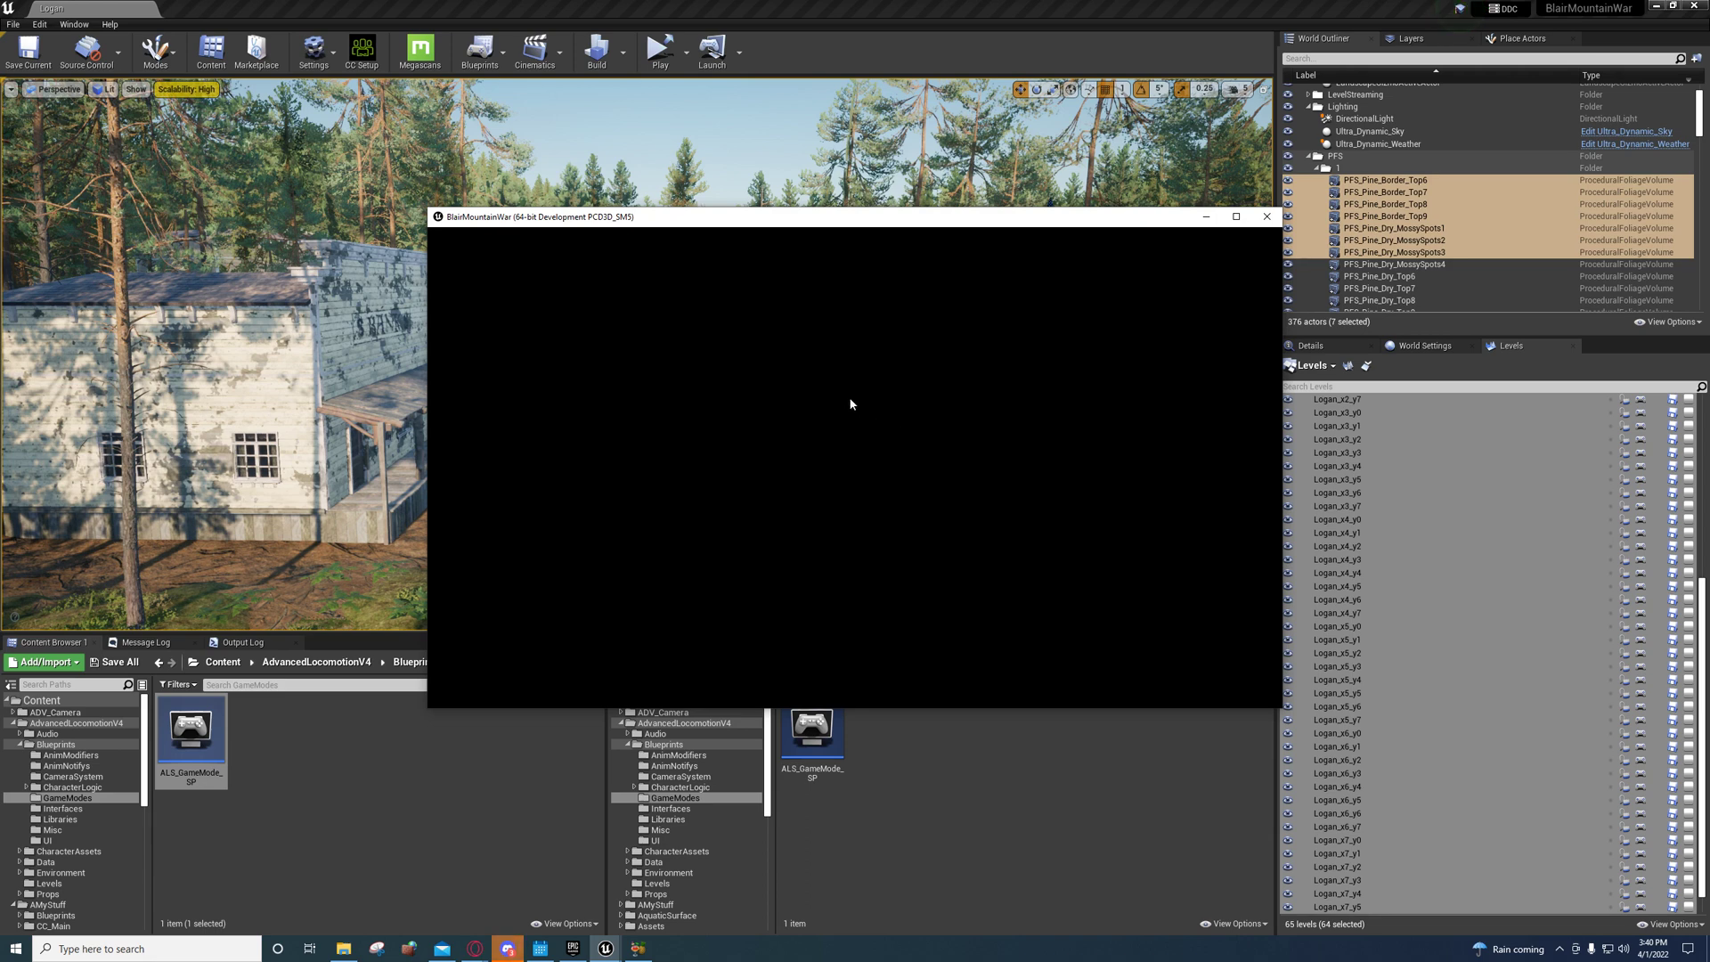
{"action": "mouse_move", "coordinate": [603, 949]}
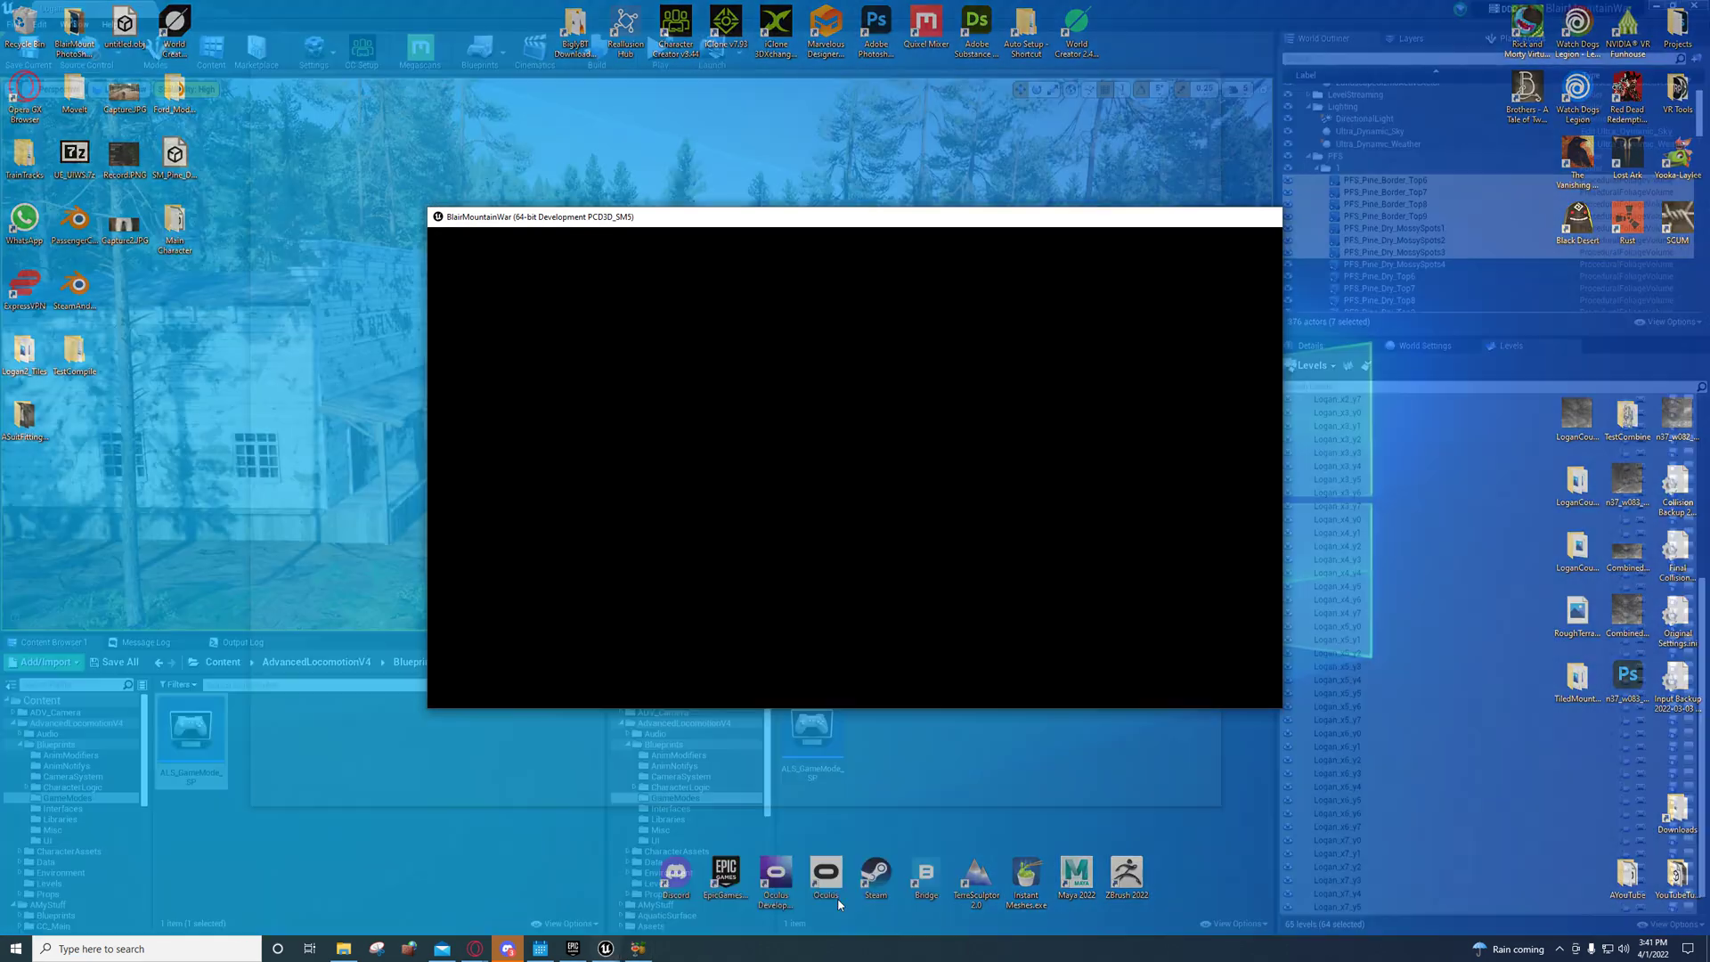
{"action": "left_click", "coordinate": [837, 897]}
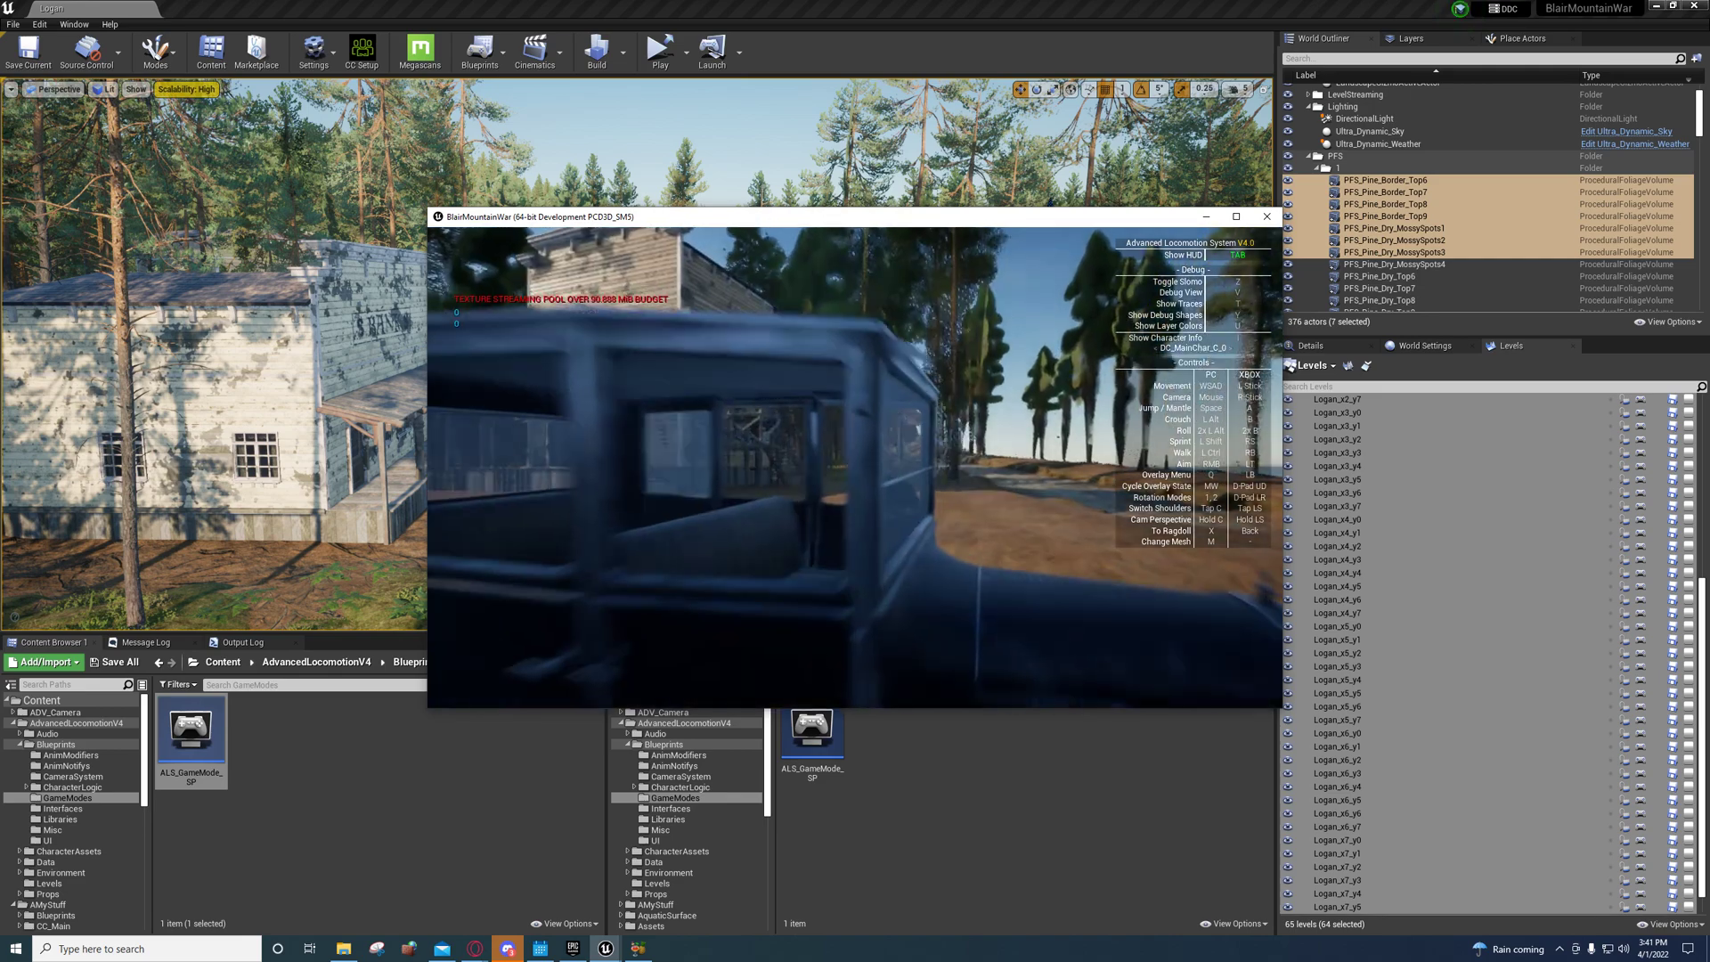
{"action": "key", "text": "w"}
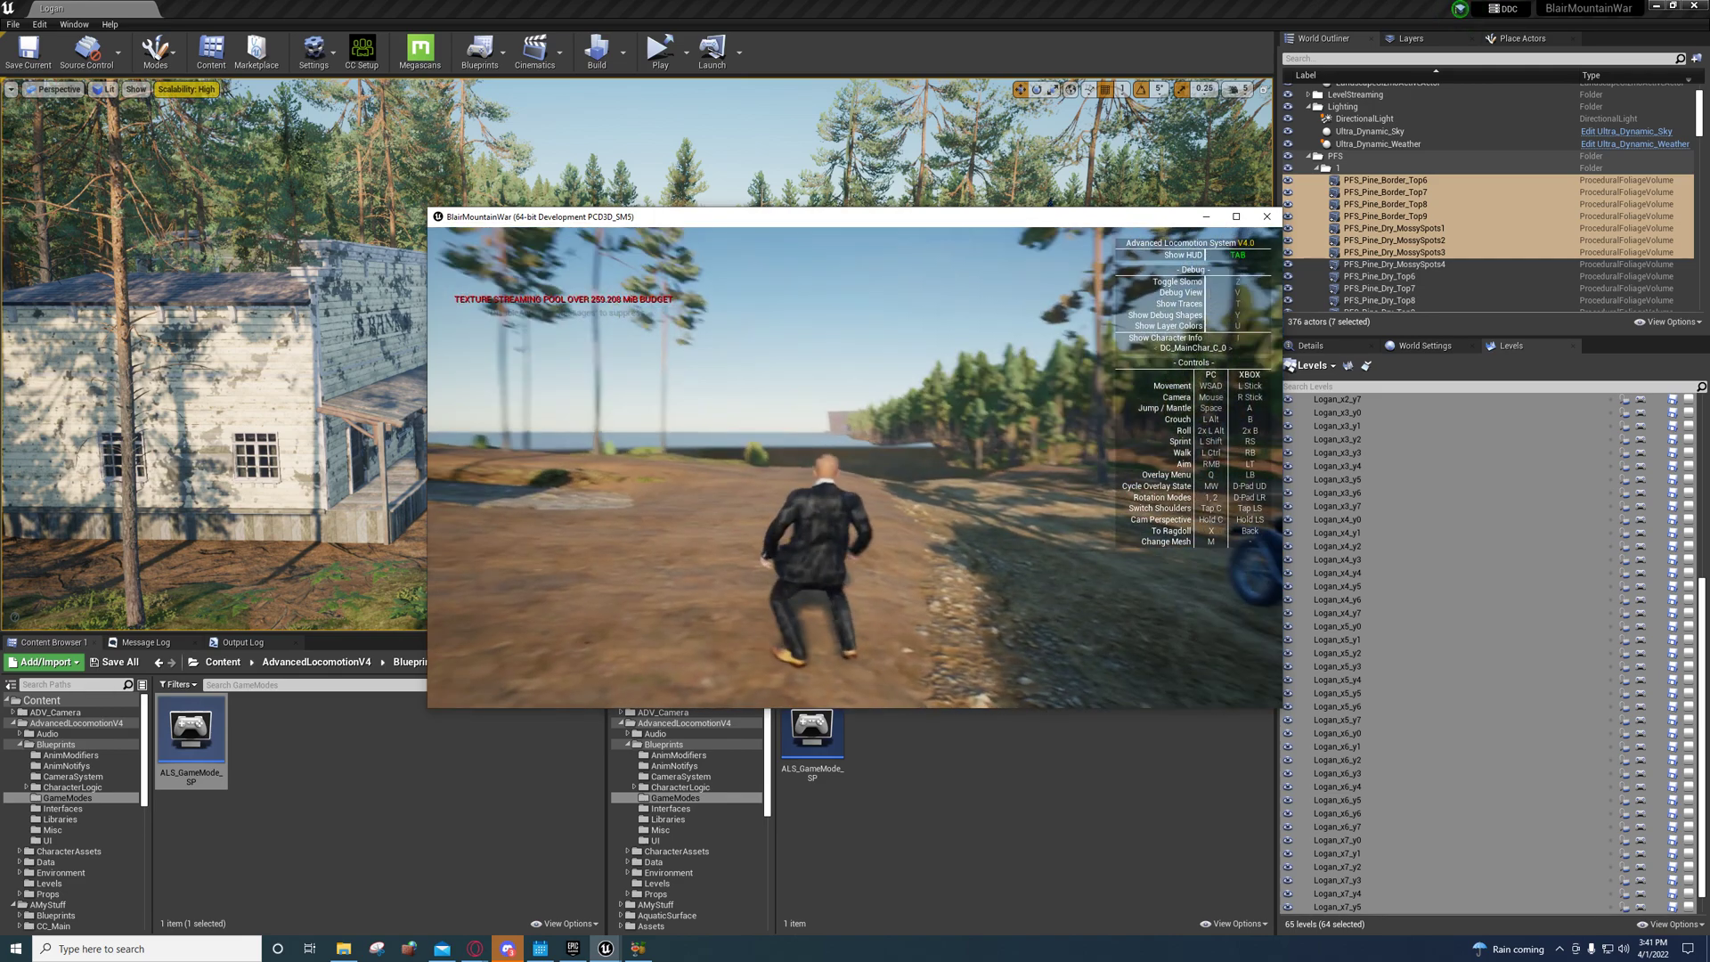
{"action": "key", "text": "alt+Return"}
{"action": "key", "text": "alt"}
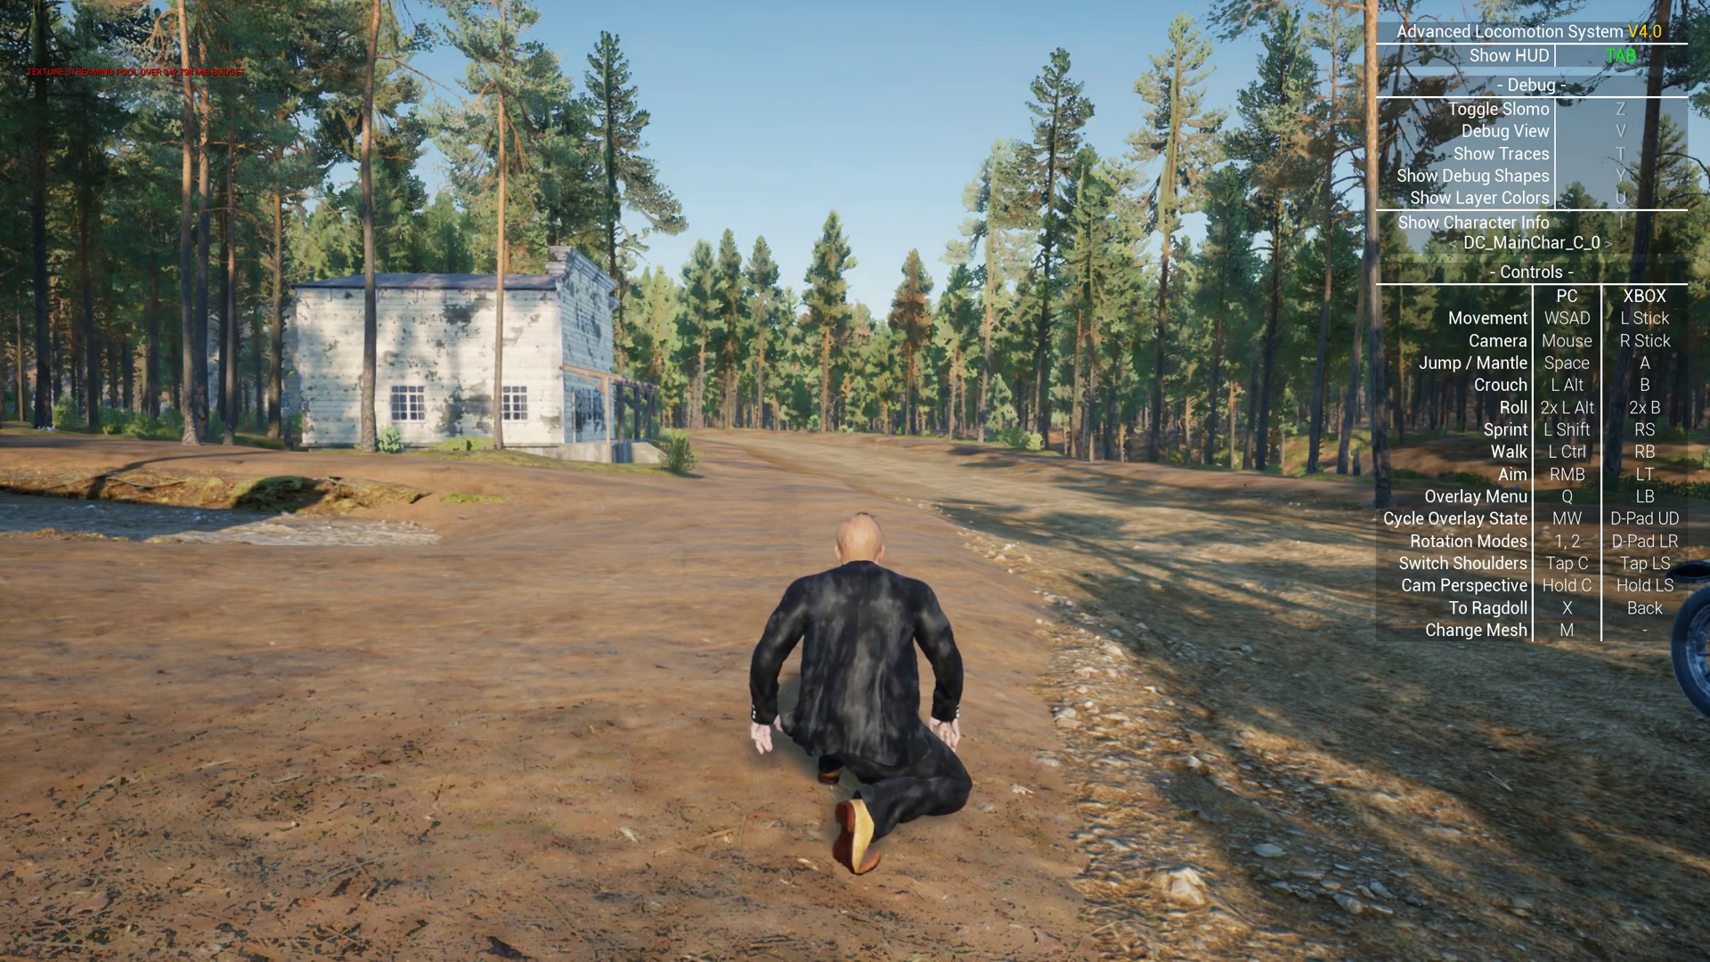
{"action": "key", "text": "Tab"}
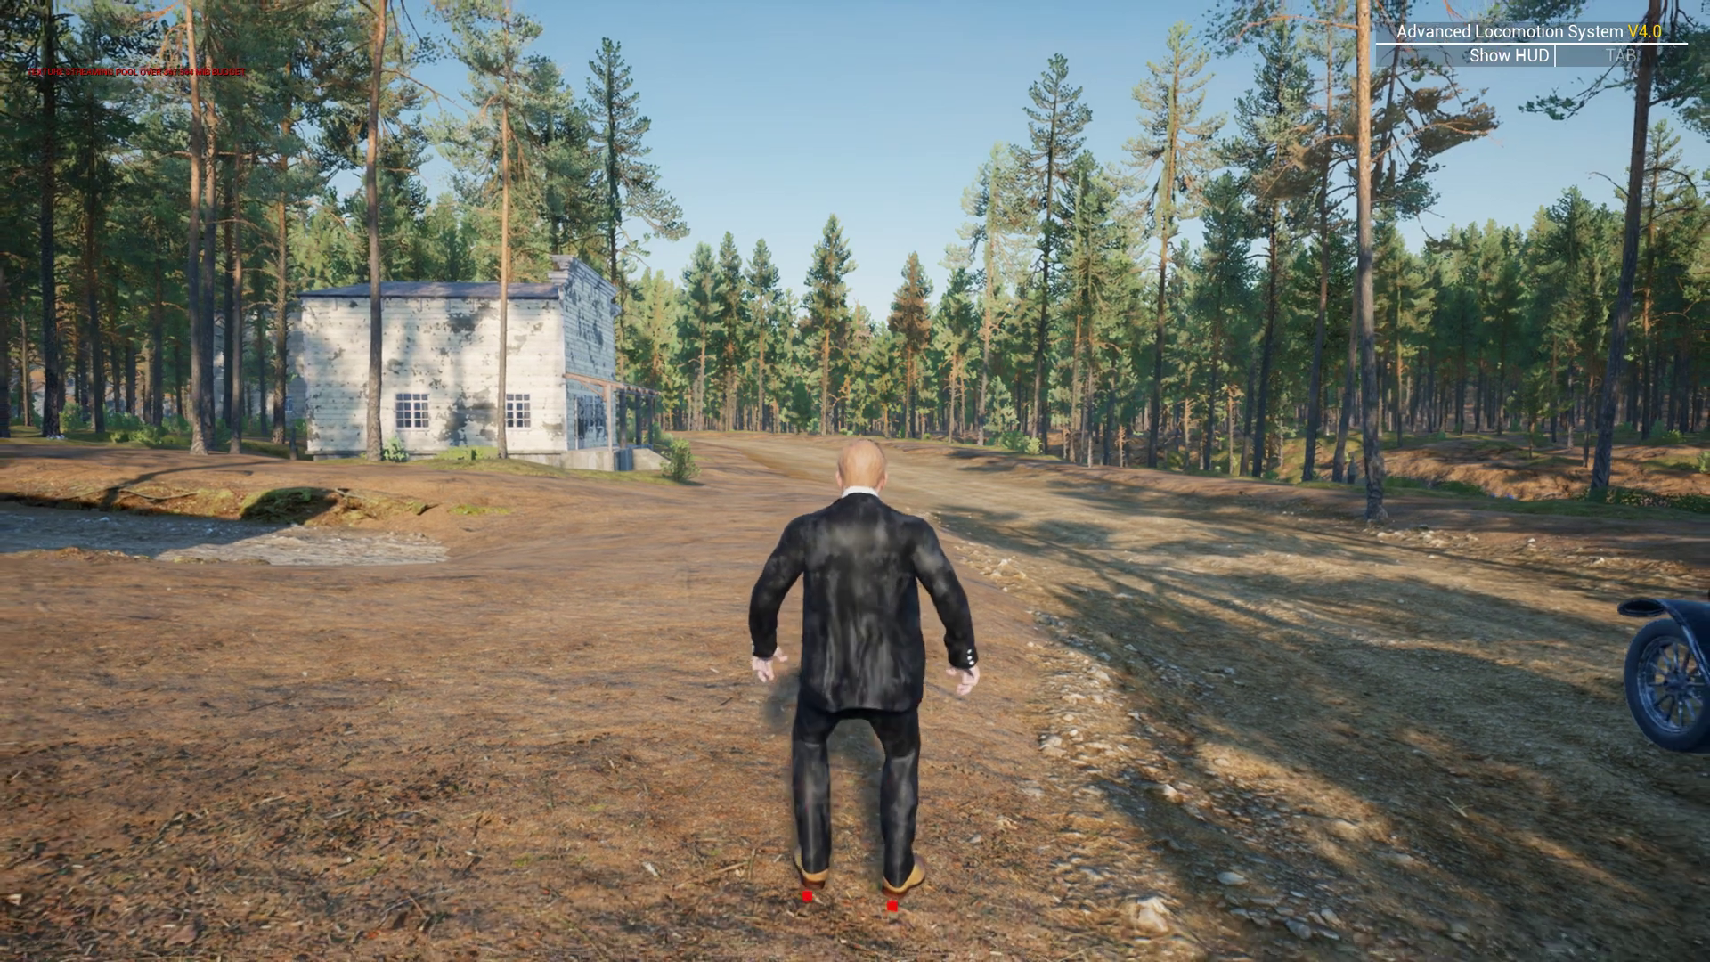
Step: Show the stat unit and stat fps readouts in the running game and run the character along the road
{"action": "key", "text": "grave"}
{"action": "type", "text": "stat unit"}
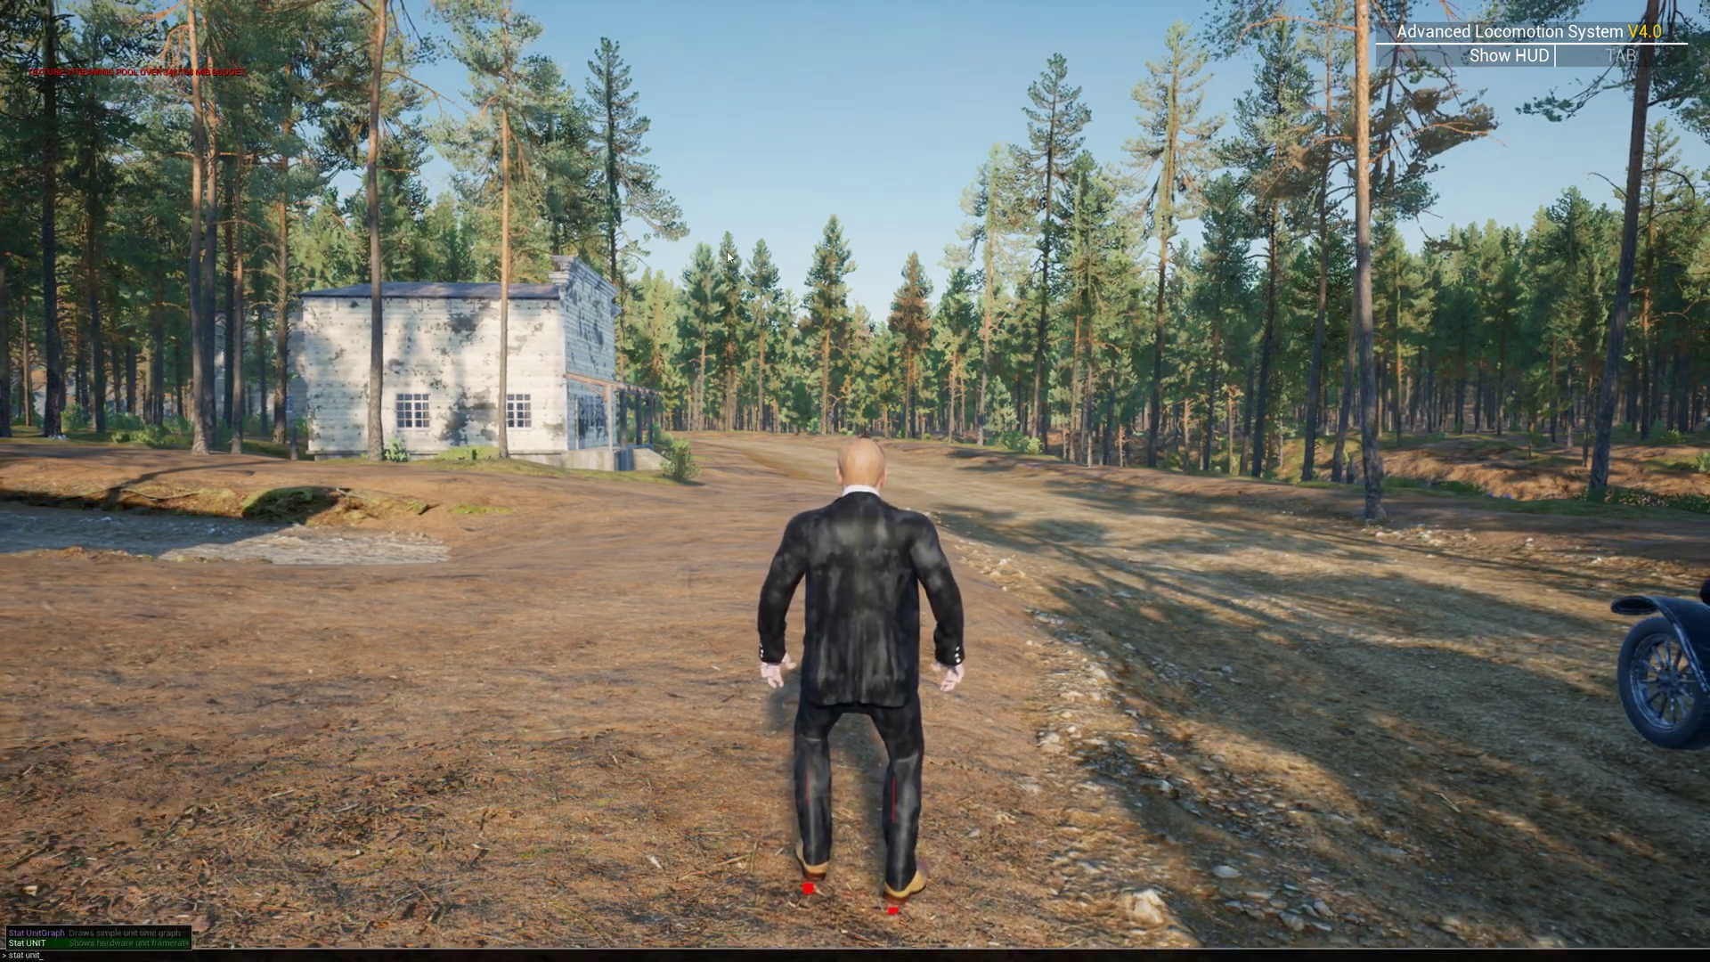
{"action": "key", "text": "Return"}
{"action": "type", "text": "stat "}
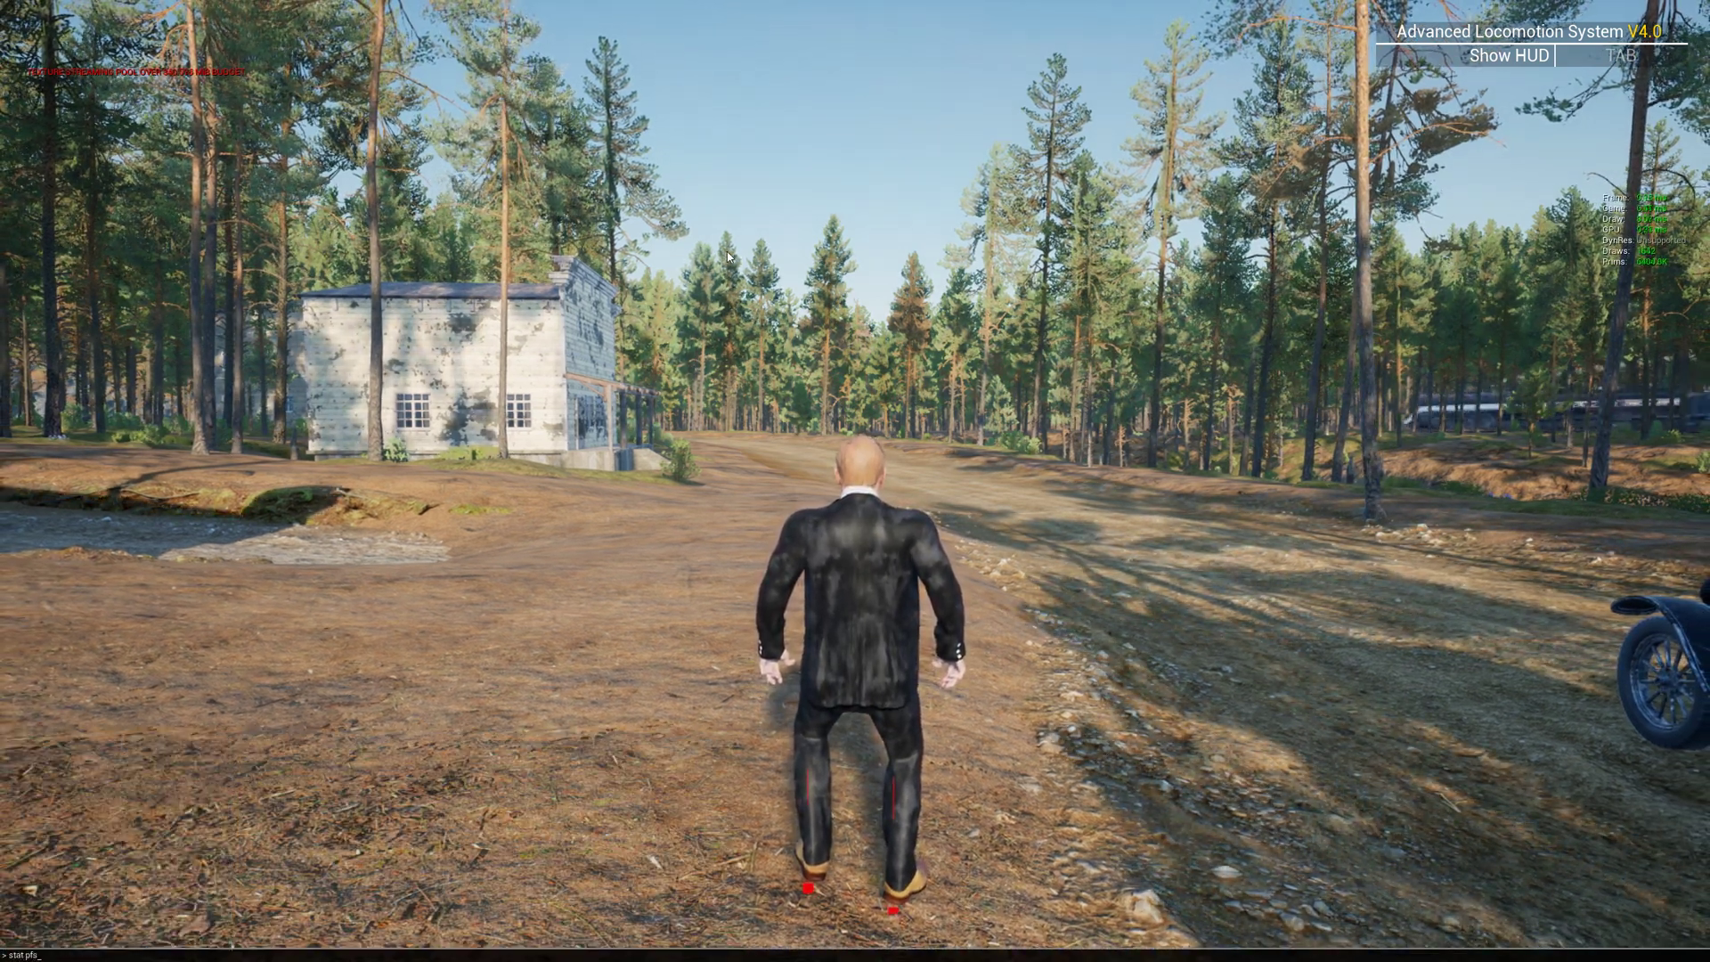
{"action": "type", "text": "fps"}
{"action": "key", "text": "Return"}
{"action": "key", "text": "w"}
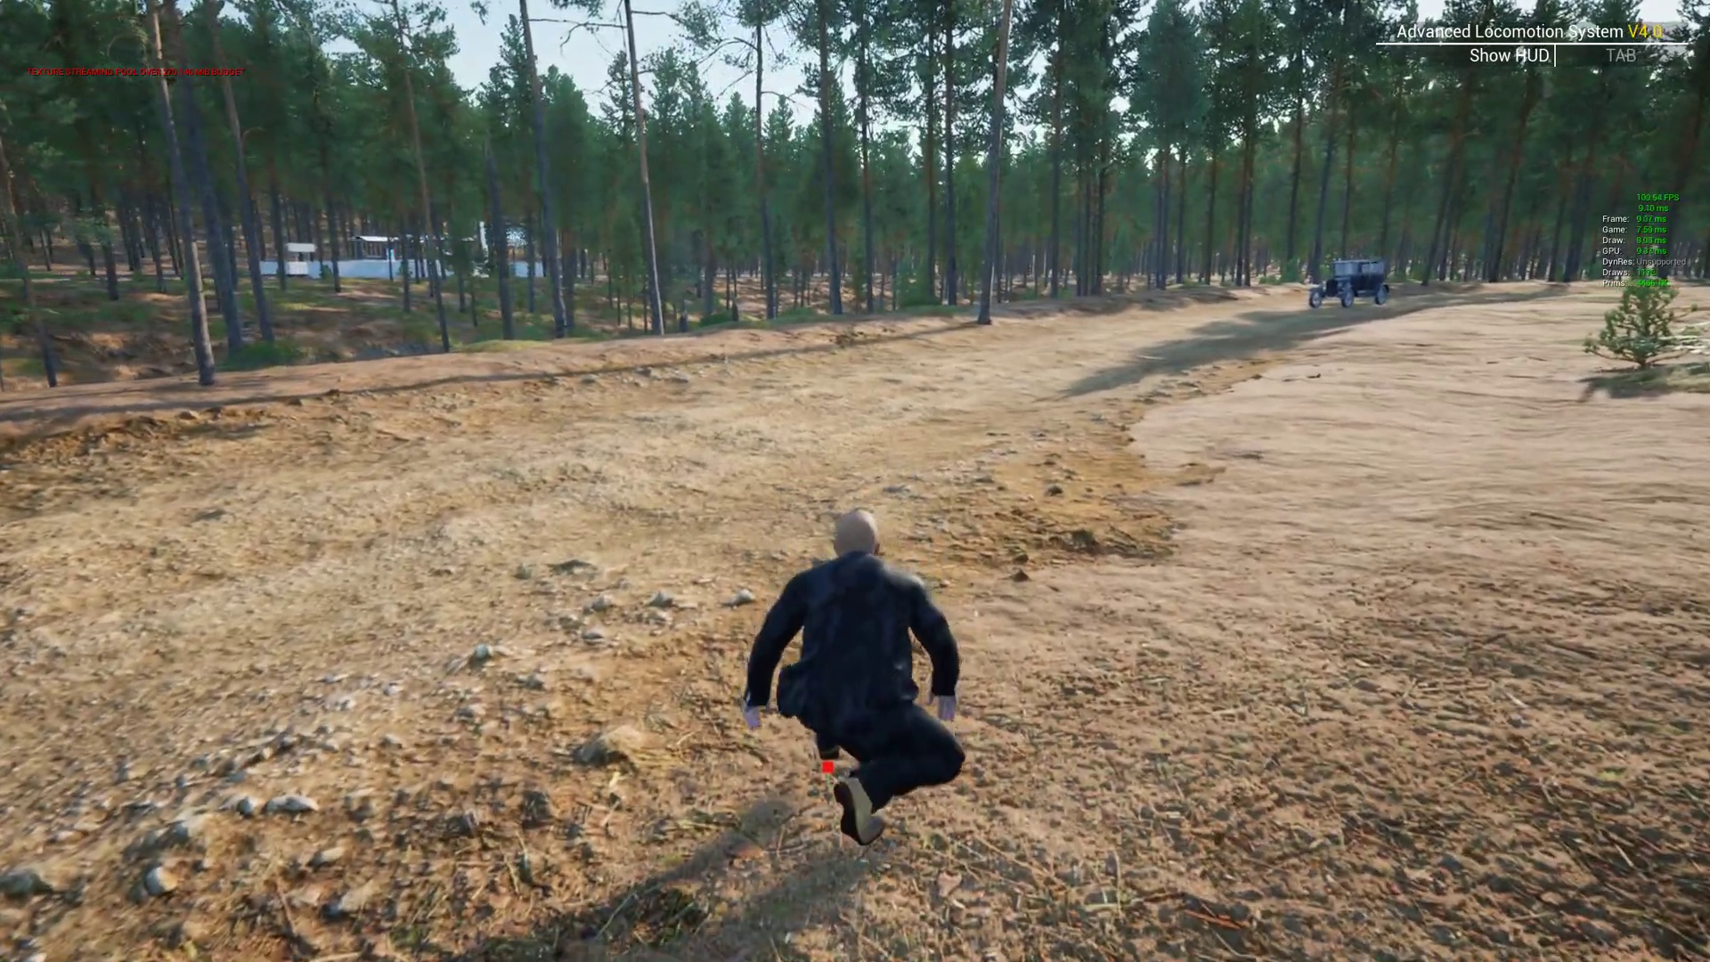
Step: End the play session and assign the selected Logan tiles to a streaming layer in World Composition
{"action": "key", "text": "Escape"}
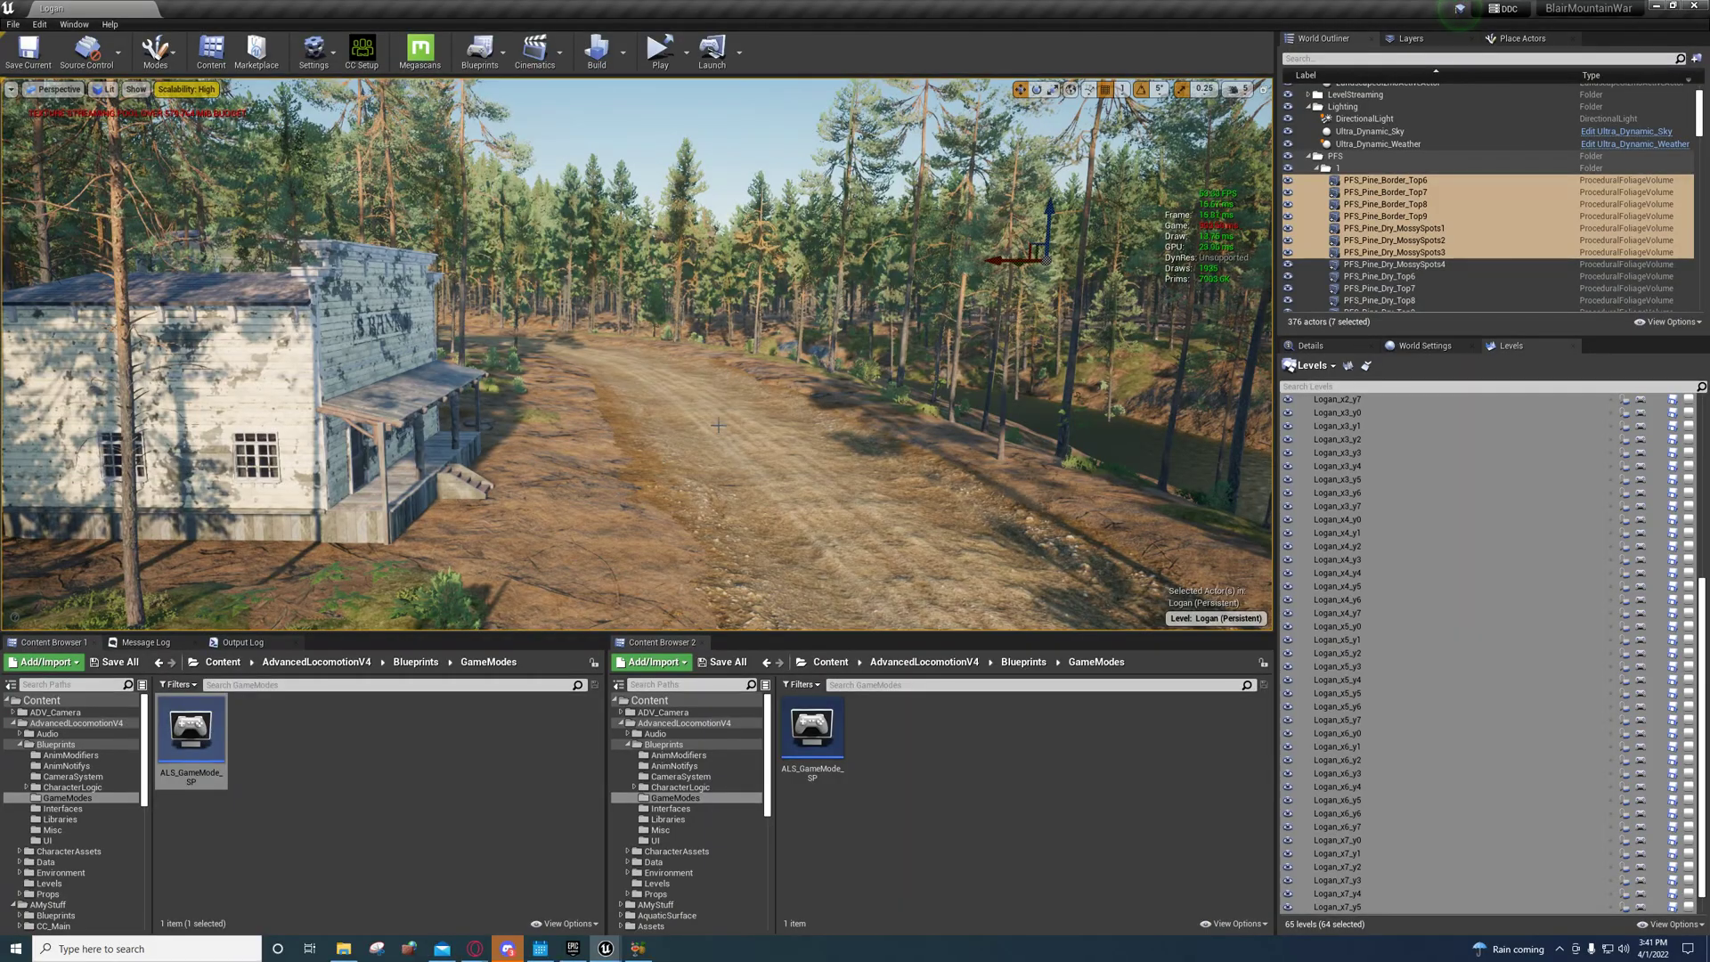
{"action": "left_click", "coordinate": [1367, 367]}
{"action": "right_click", "coordinate": [532, 372]}
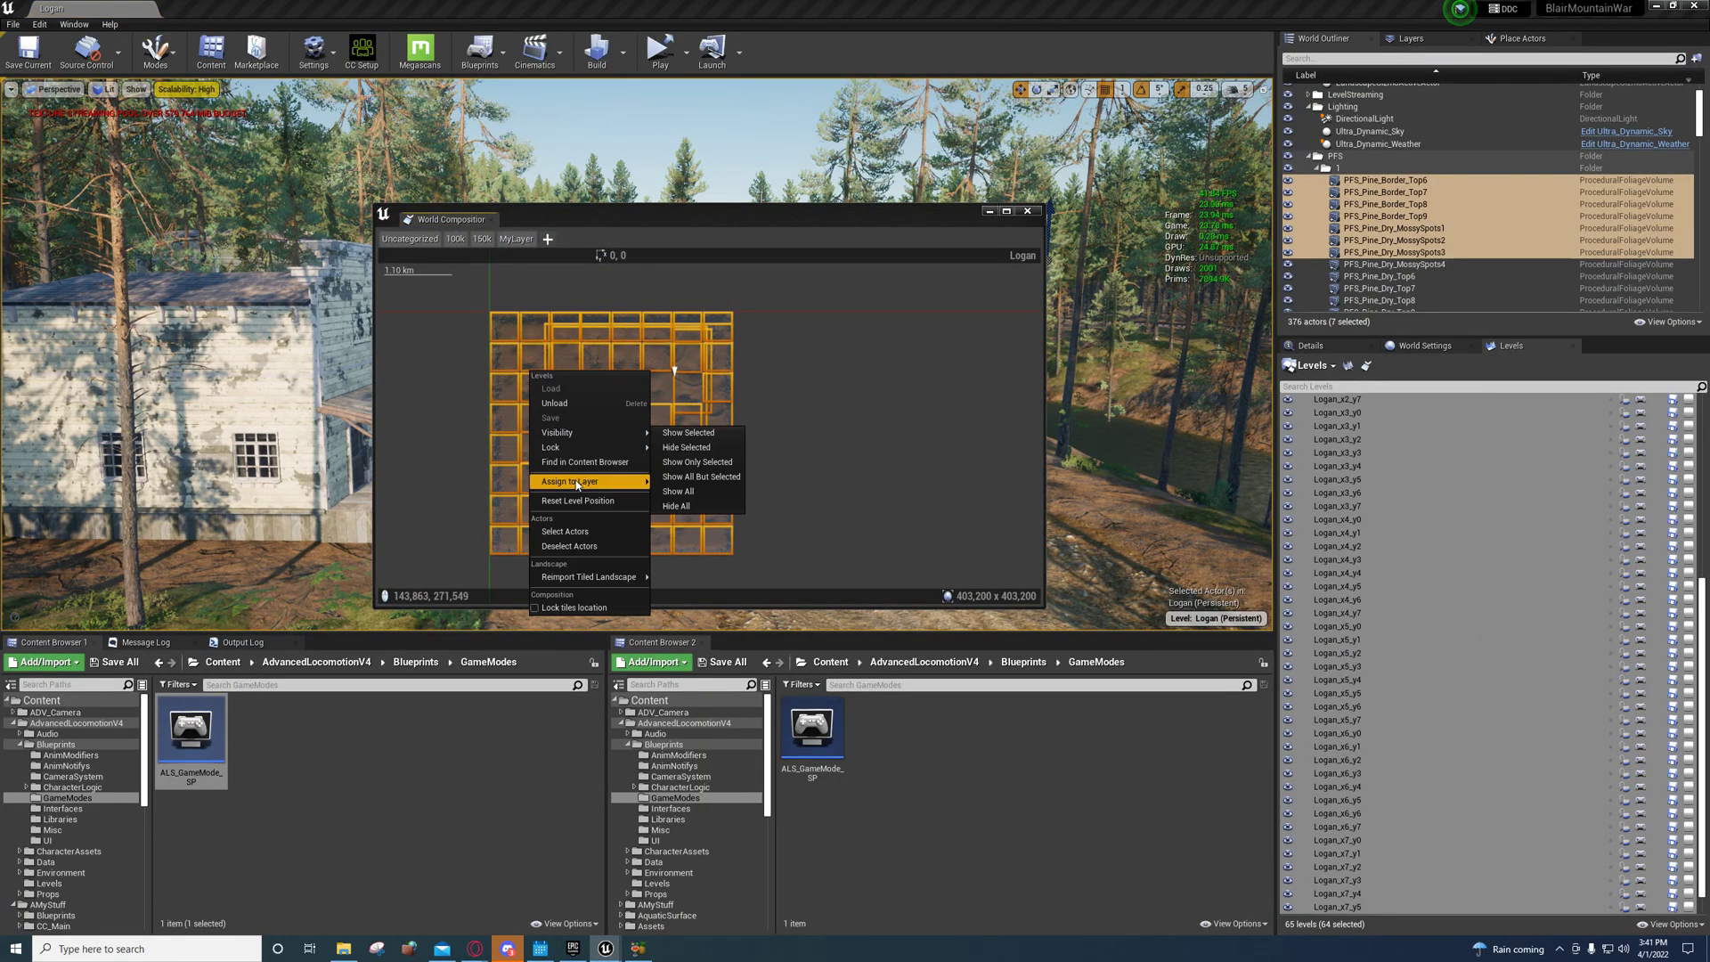
{"action": "mouse_move", "coordinate": [577, 486]}
{"action": "left_click", "coordinate": [684, 532]}
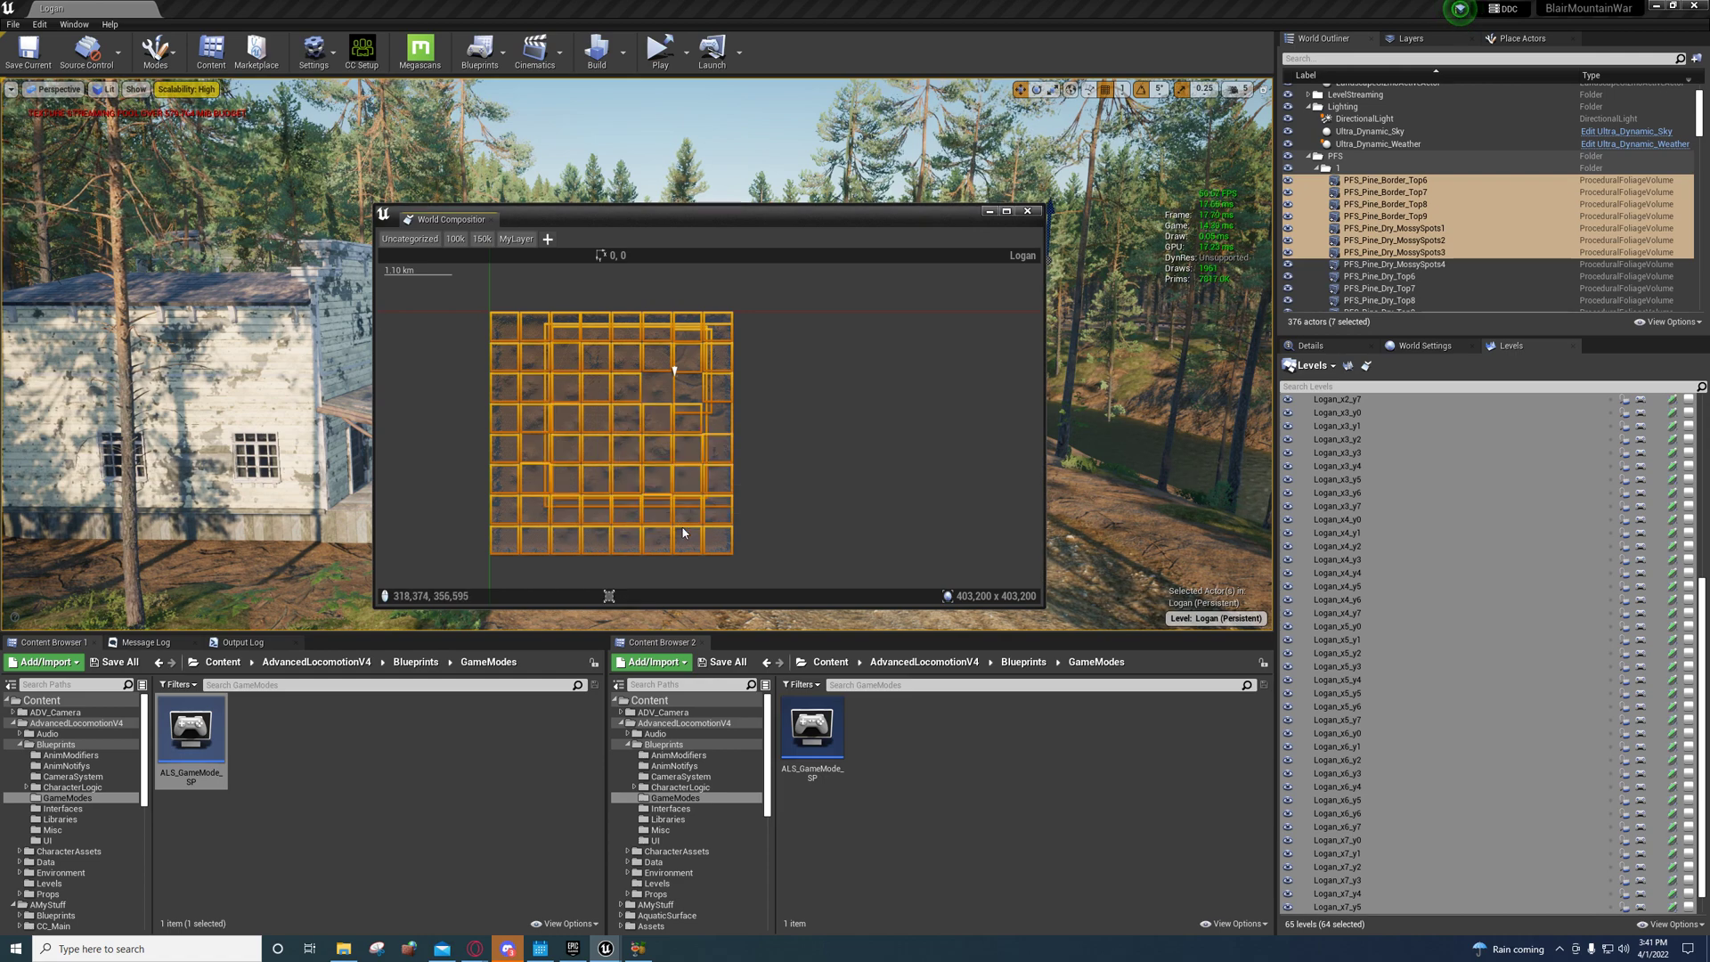
{"action": "left_click", "coordinate": [990, 214]}
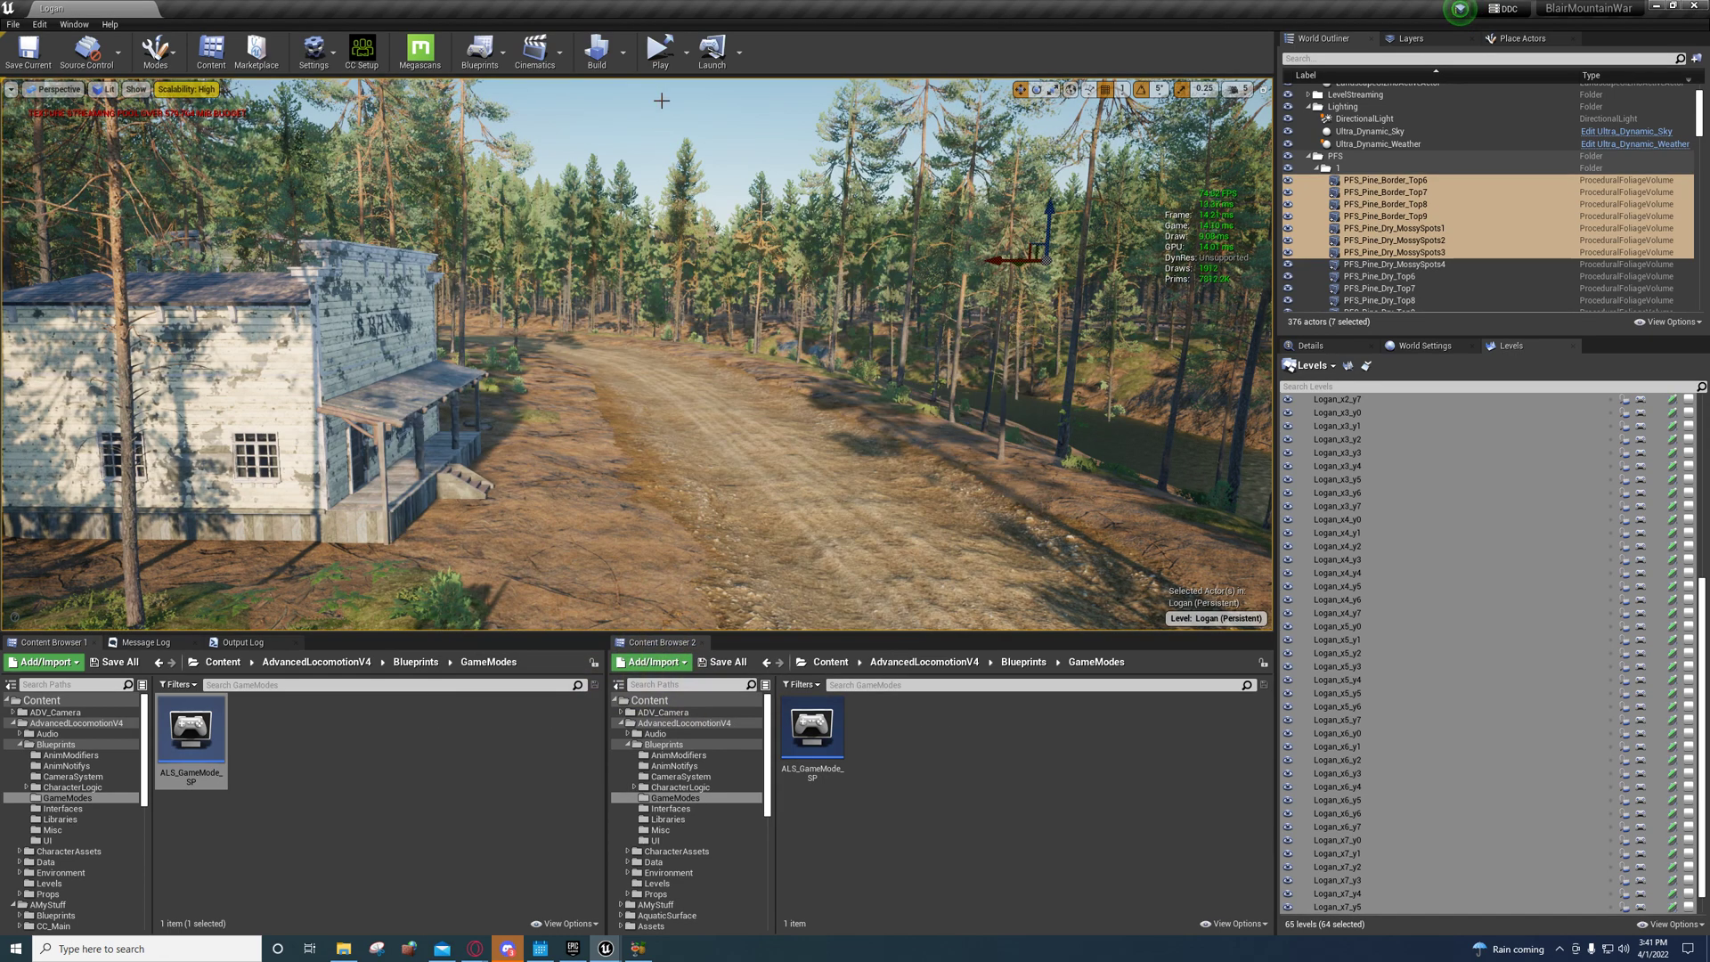
Step: Play the Logan level again in its own window and switch it to full screen
{"action": "left_click", "coordinate": [660, 49]}
{"action": "left_click", "coordinate": [917, 597]}
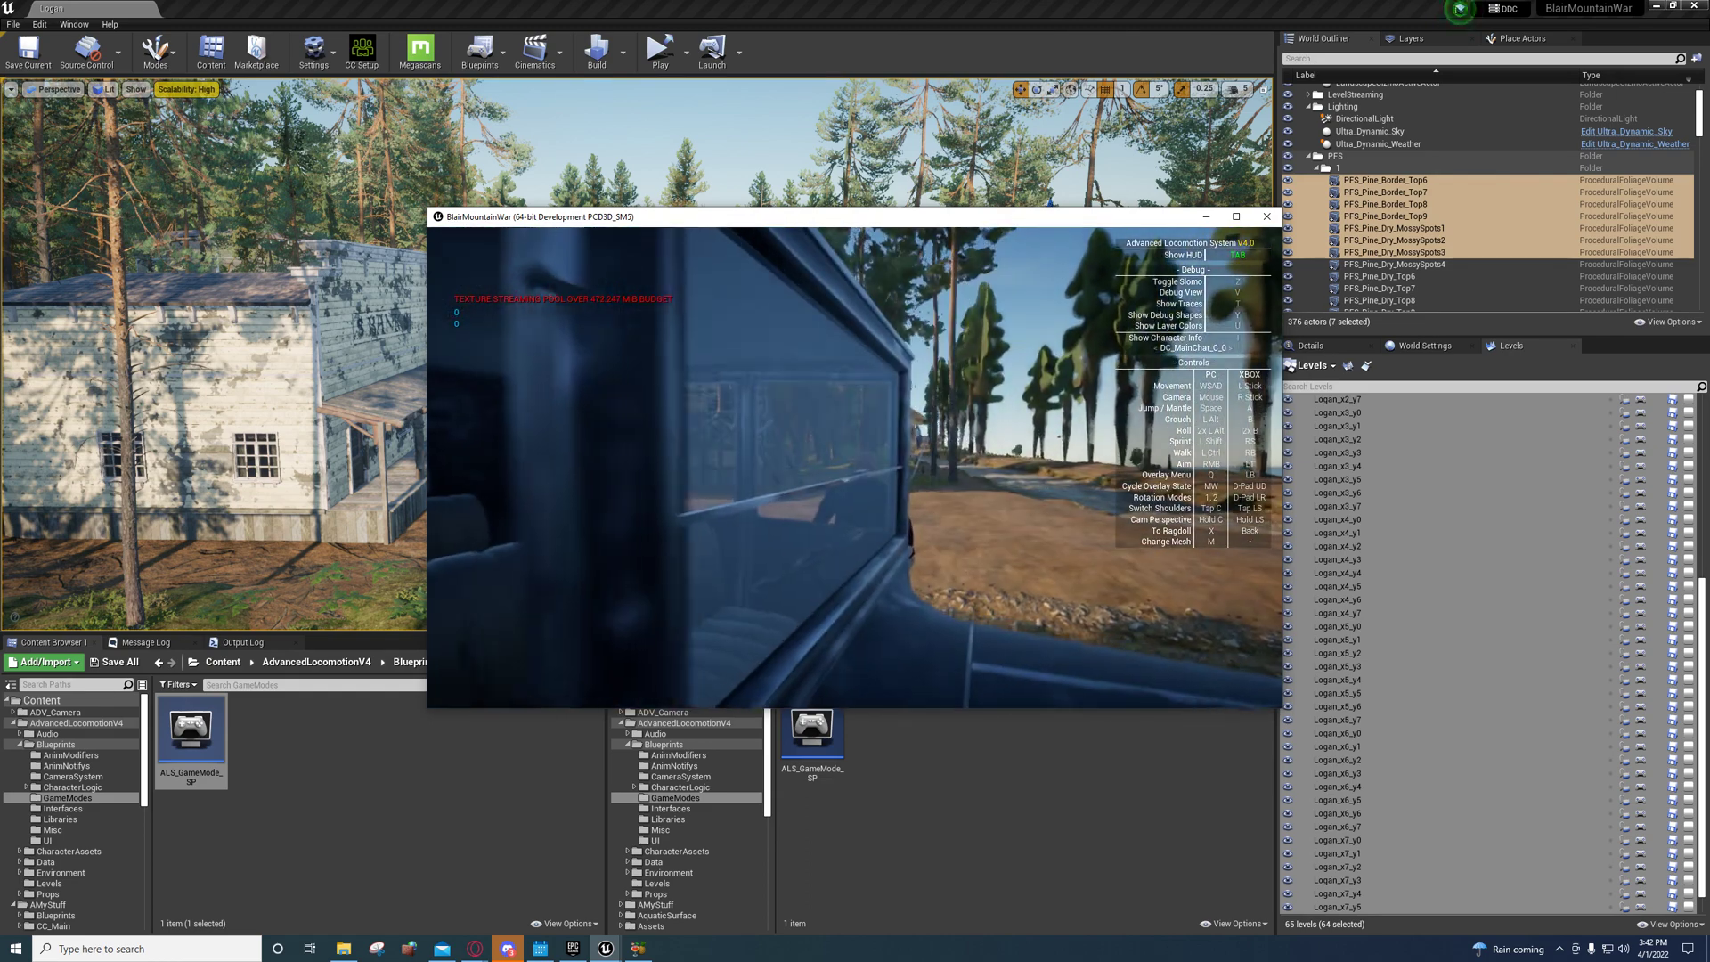
{"action": "key", "text": "F11"}
Step: Turn on the stat fps and stat unit readouts in the full-screen game and collapse the controls overlay
{"action": "key", "text": "grave"}
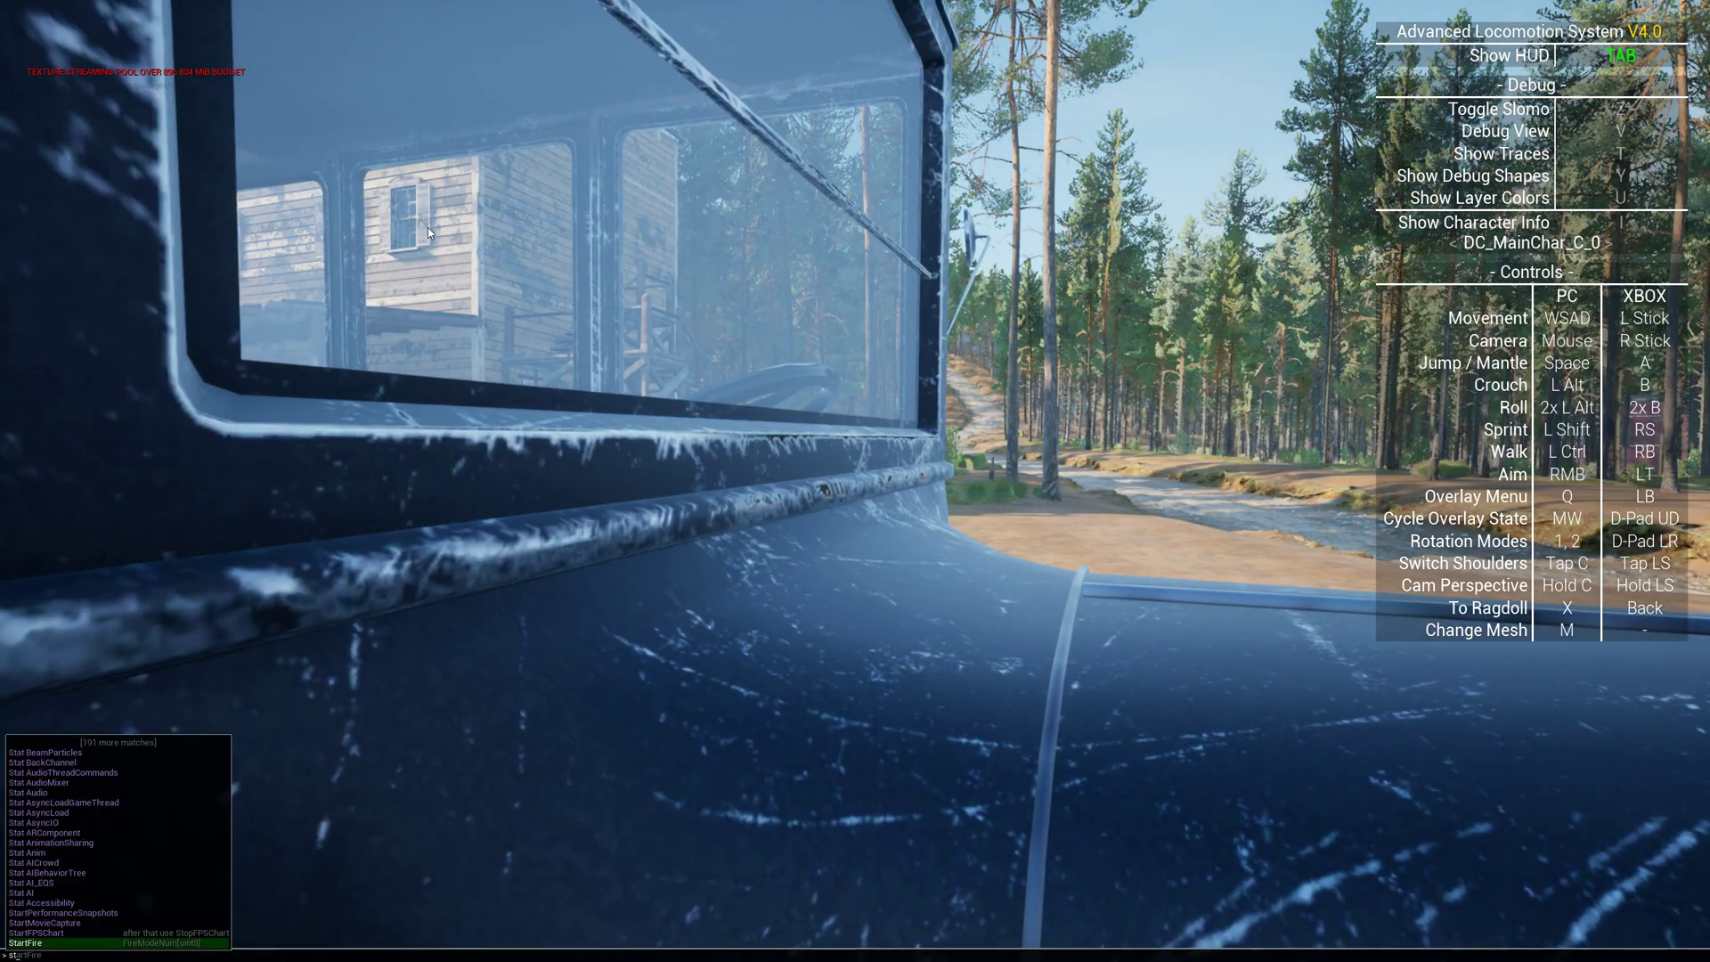
{"action": "type", "text": "stat fps"}
{"action": "key", "text": "Return"}
{"action": "key", "text": "grave"}
{"action": "type", "text": "stat"}
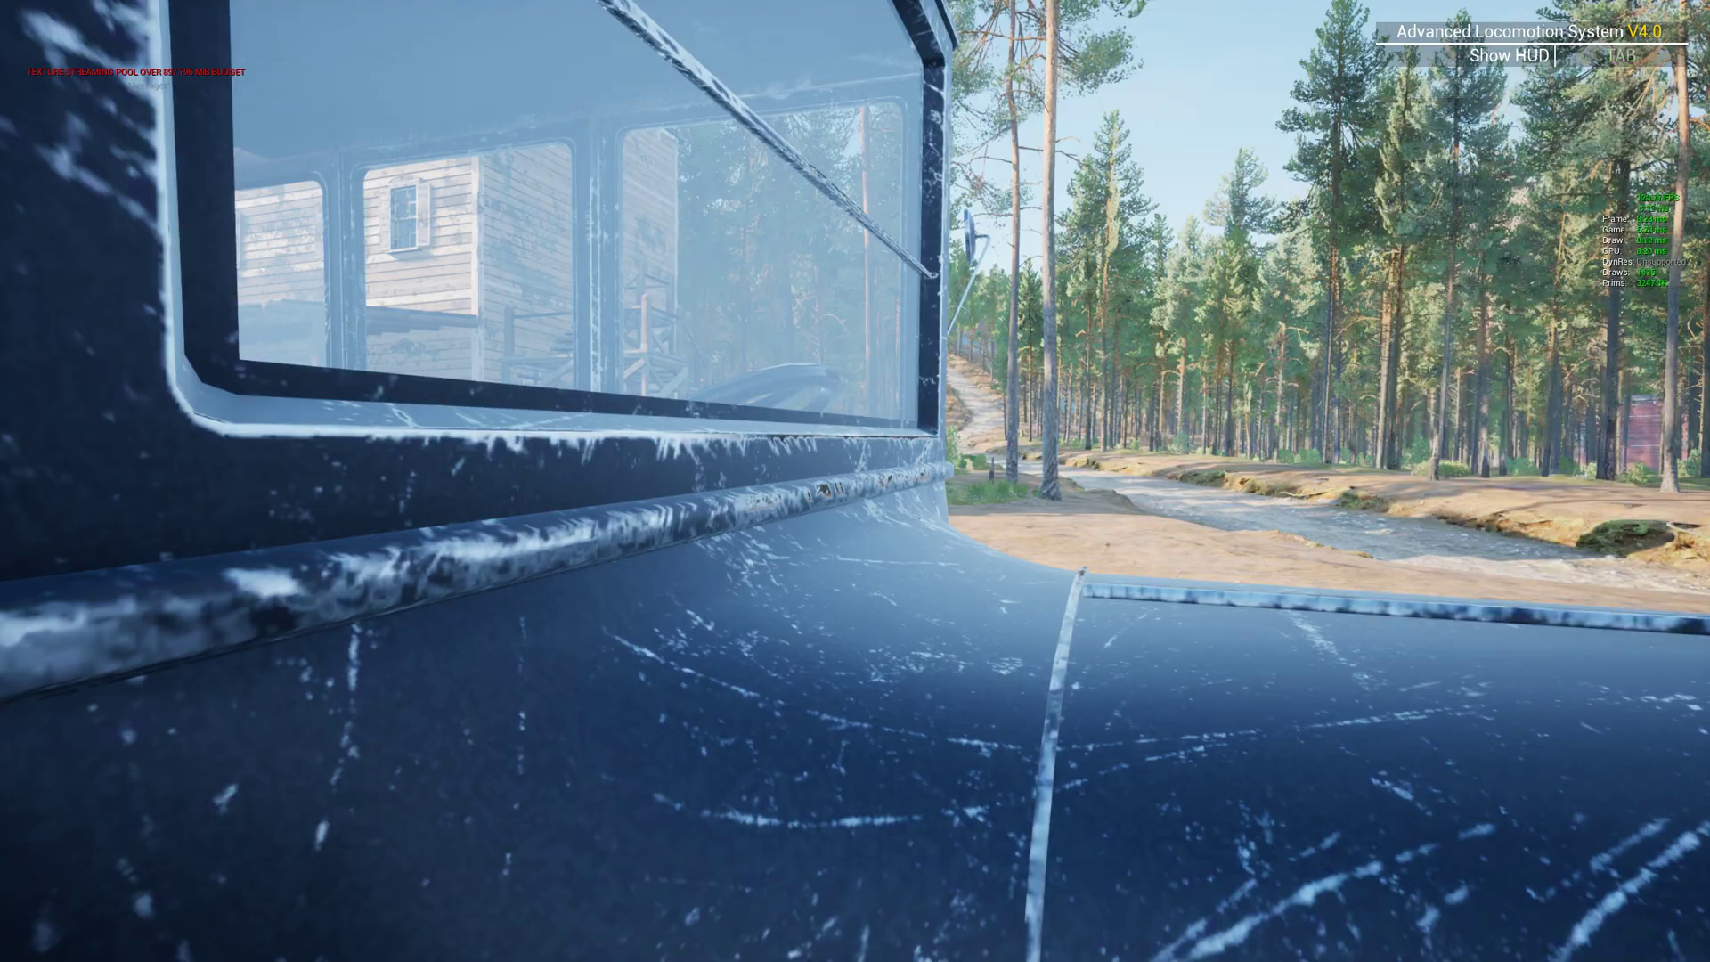
Step: Run the character along the dirt road past the white building and back to the parked car, checking performance, and crouch
{"action": "type", "text": "w"}
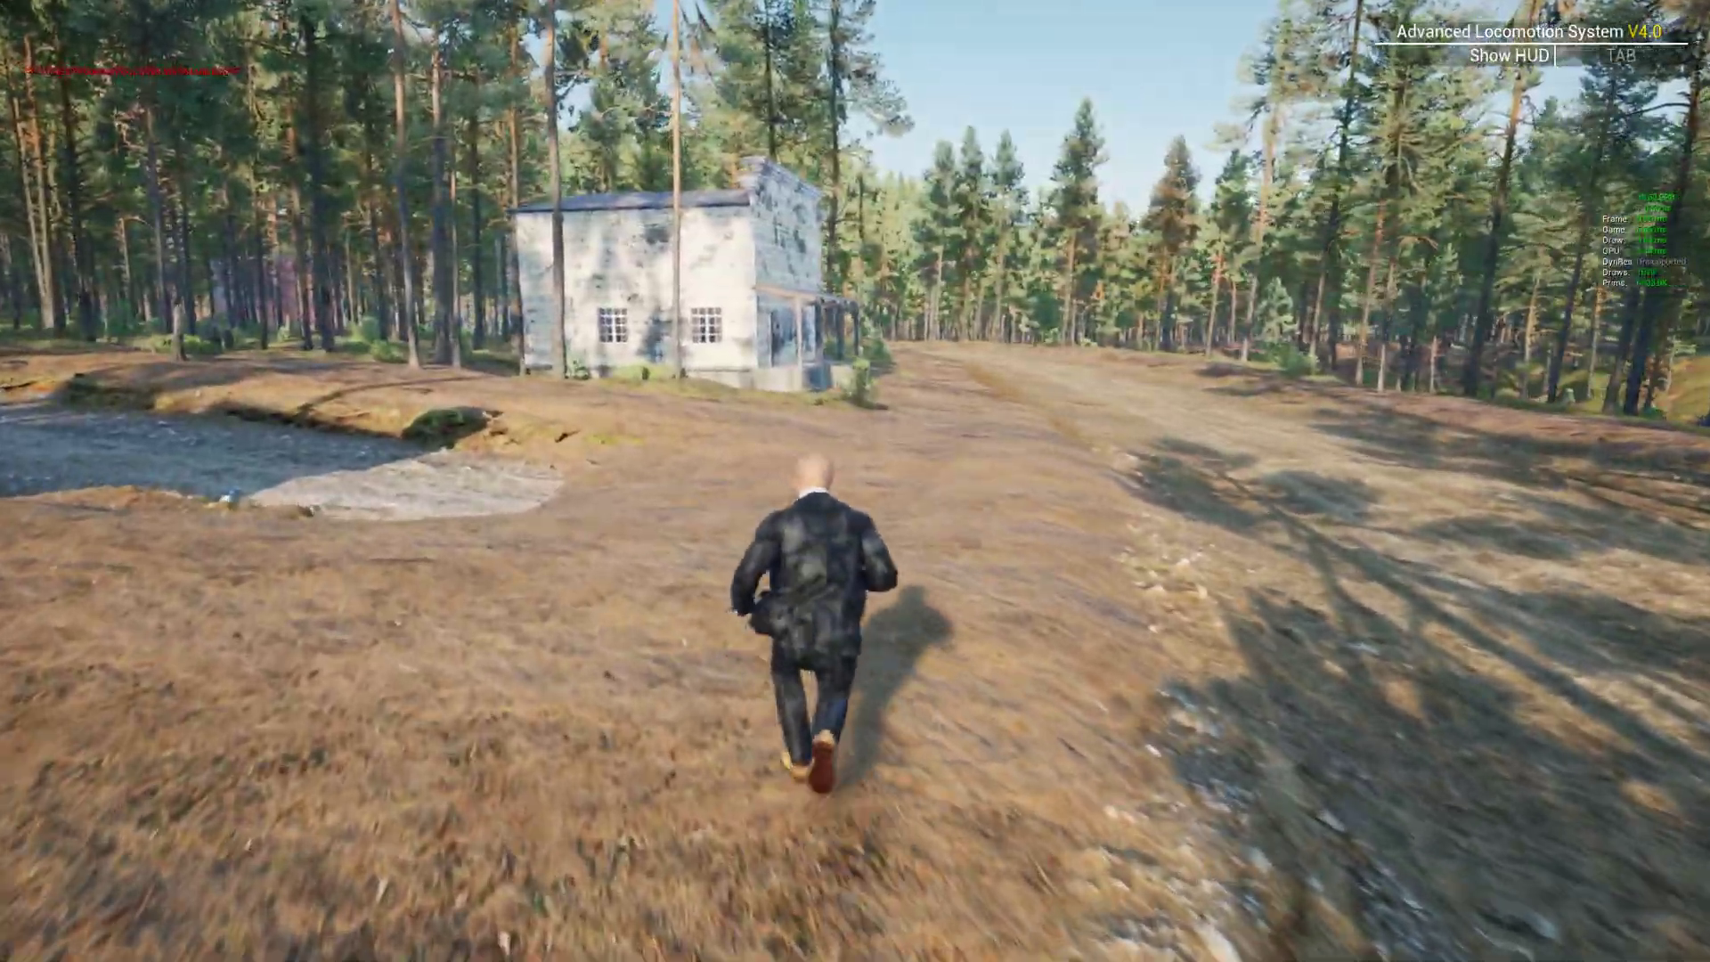
{"action": "type", "text": "ww"}
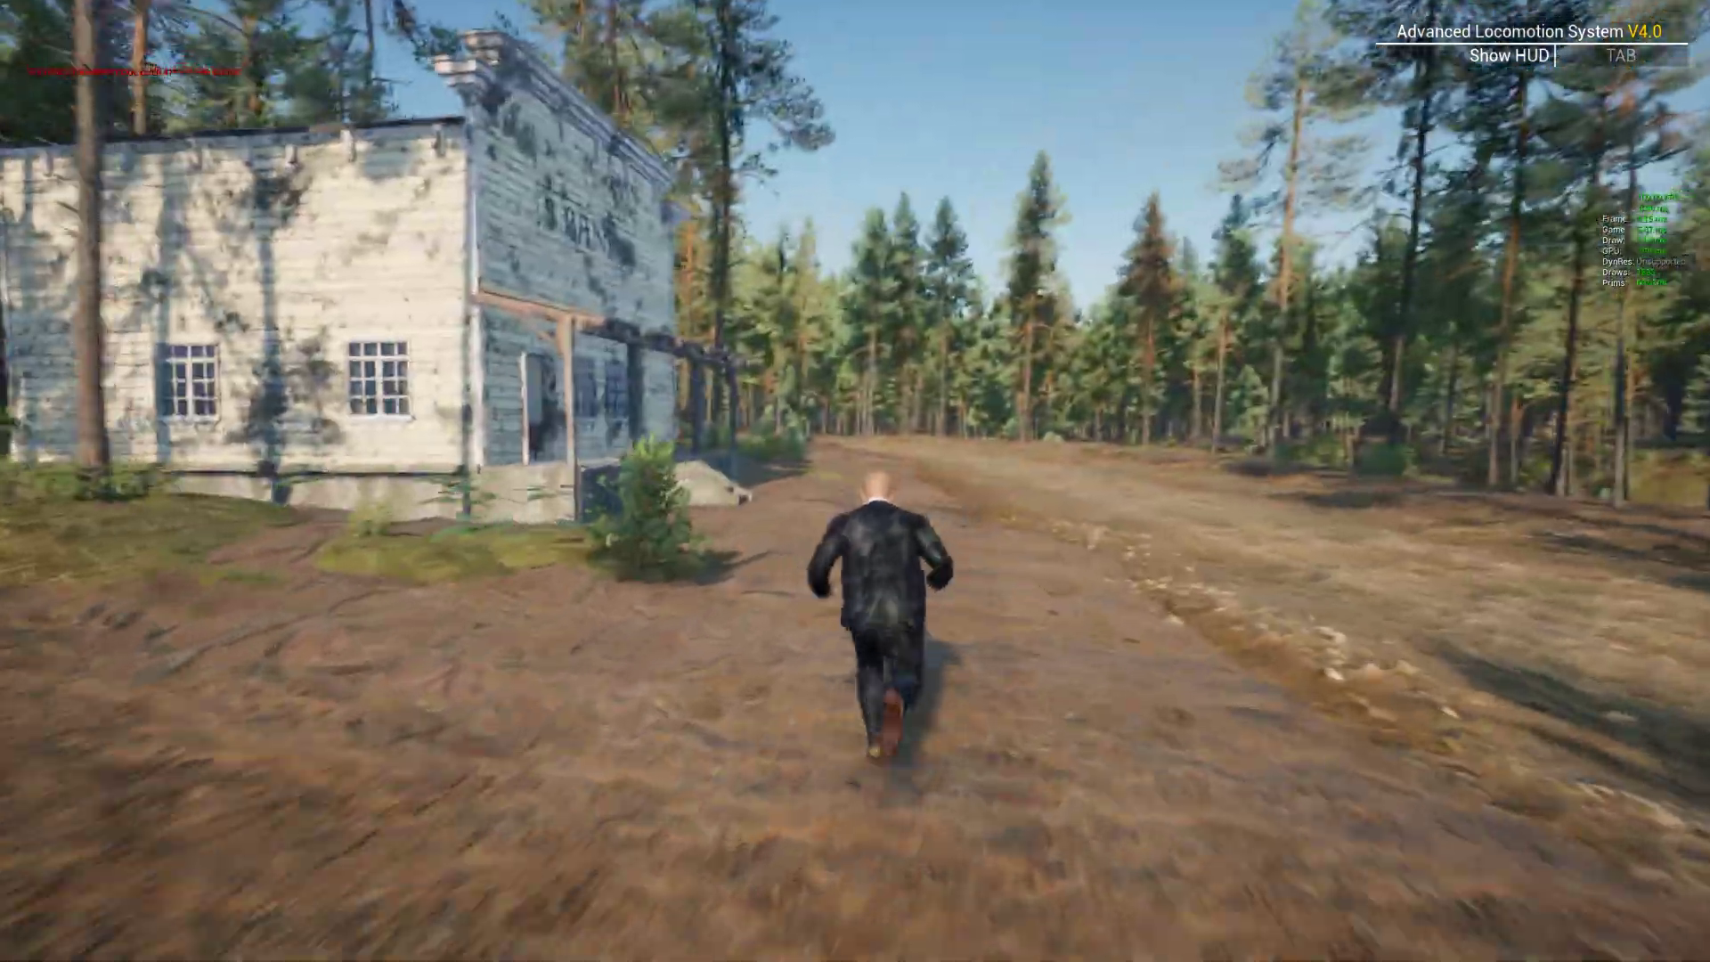
{"action": "type", "text": "w"}
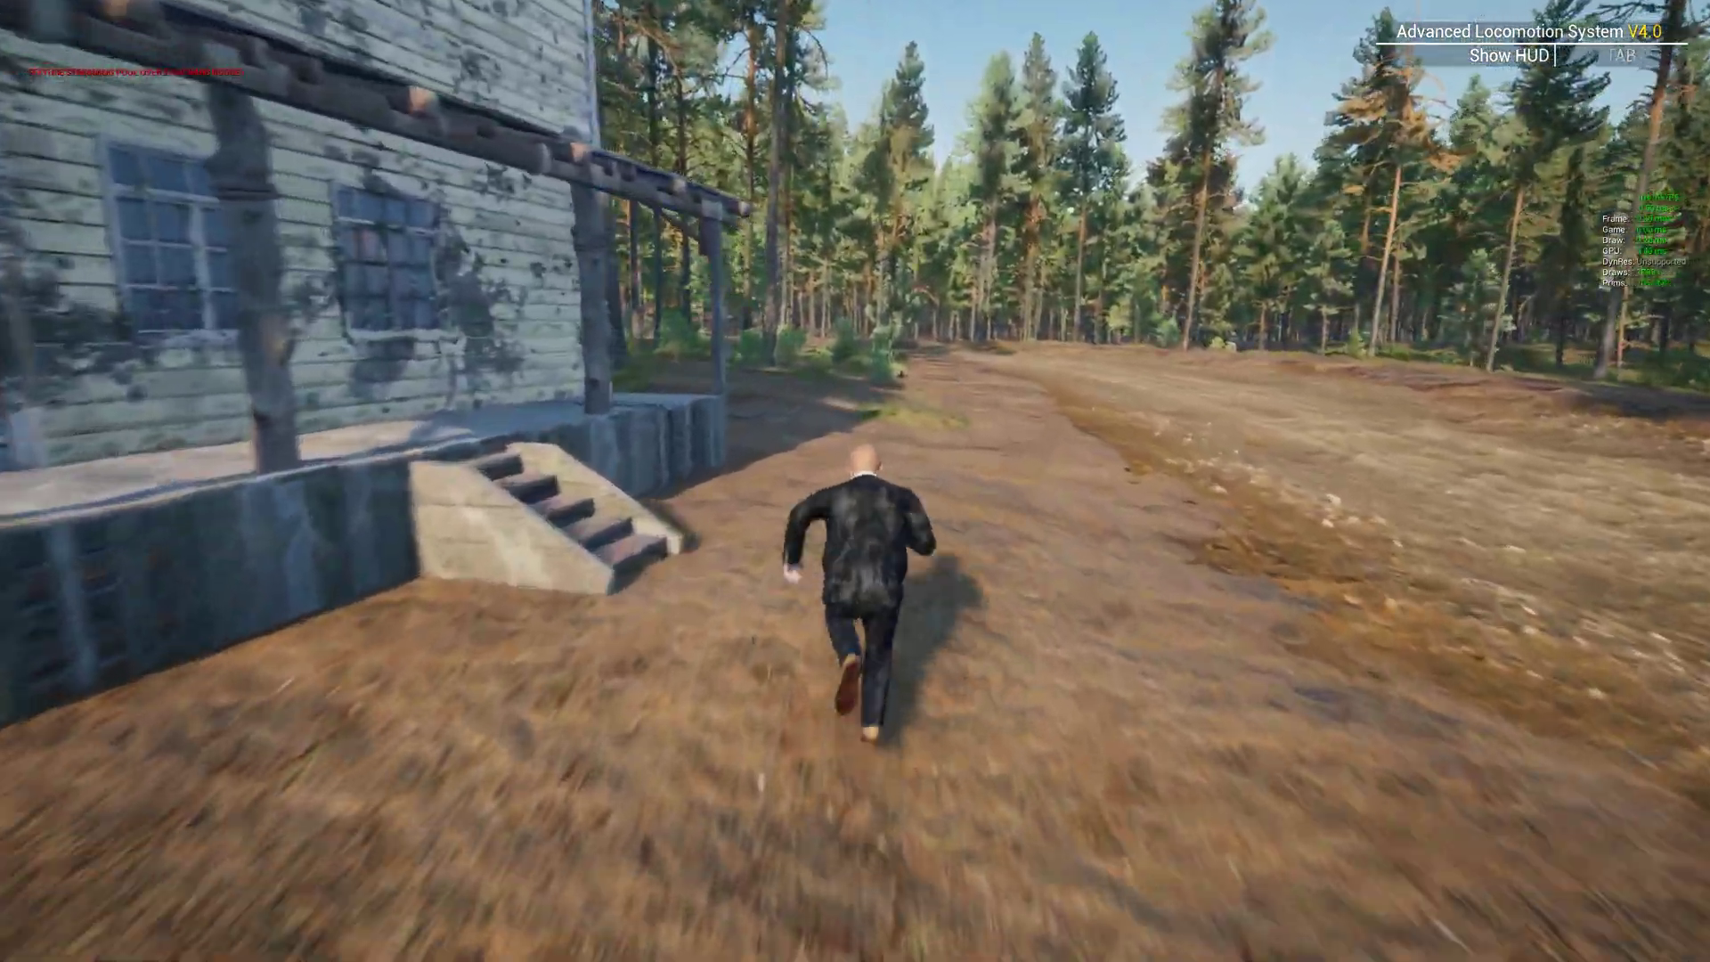
{"action": "type", "text": "w"}
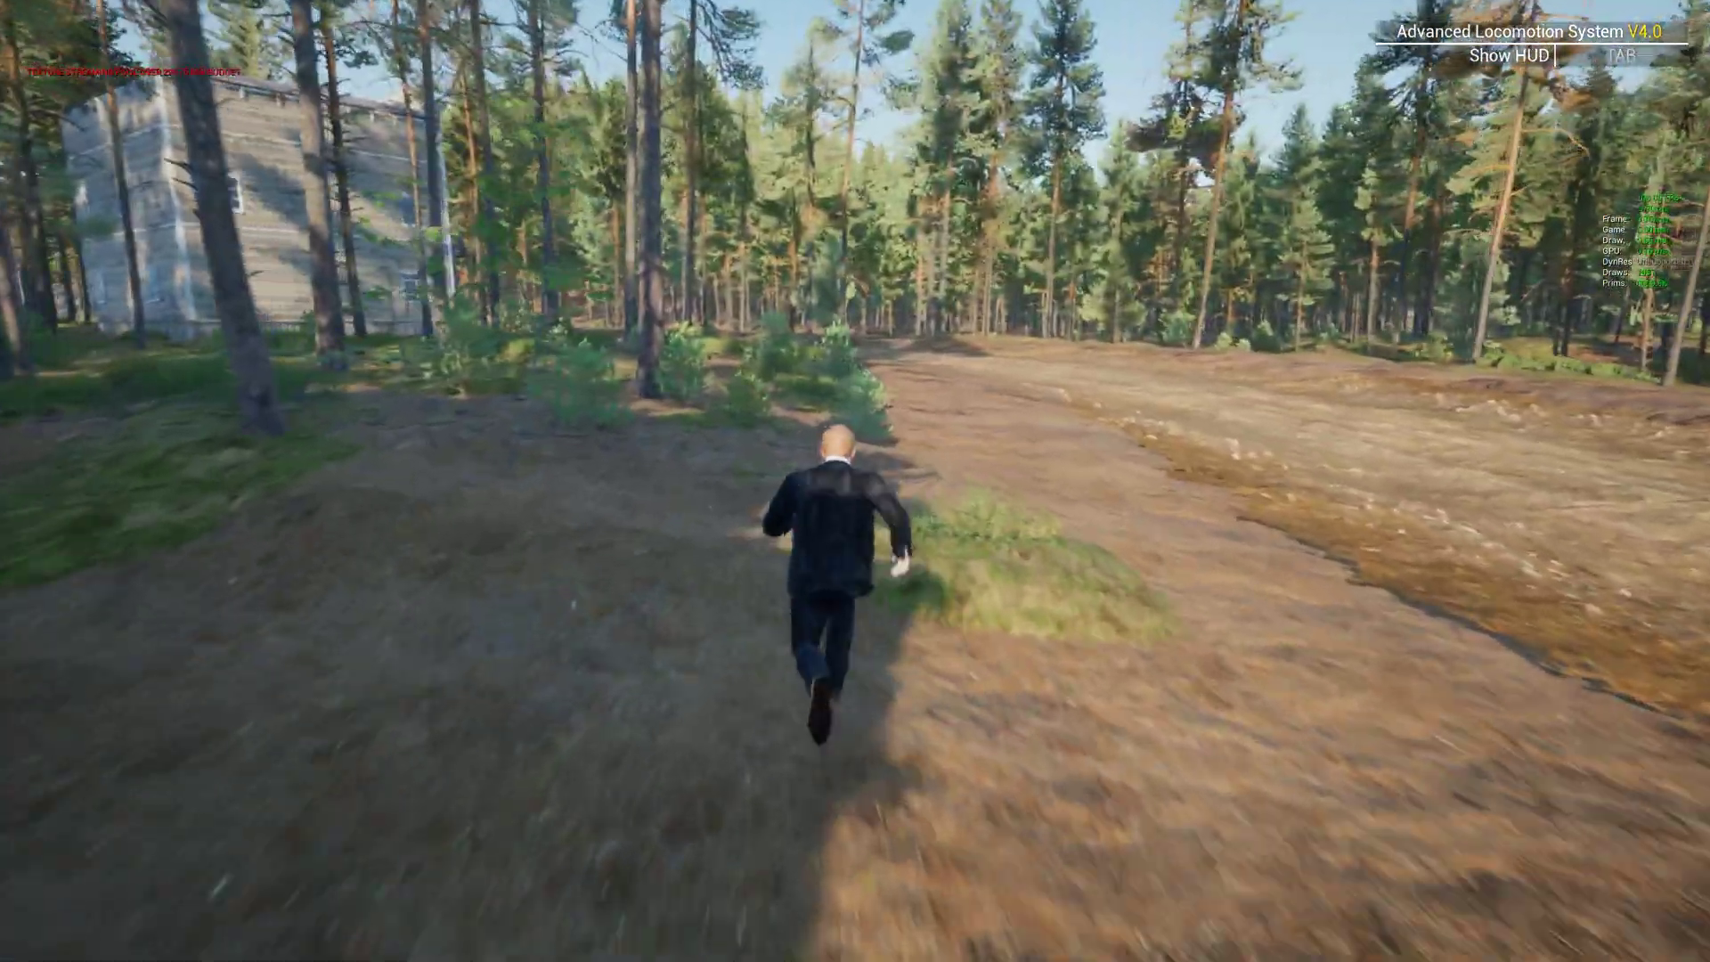
{"action": "type", "text": "w"}
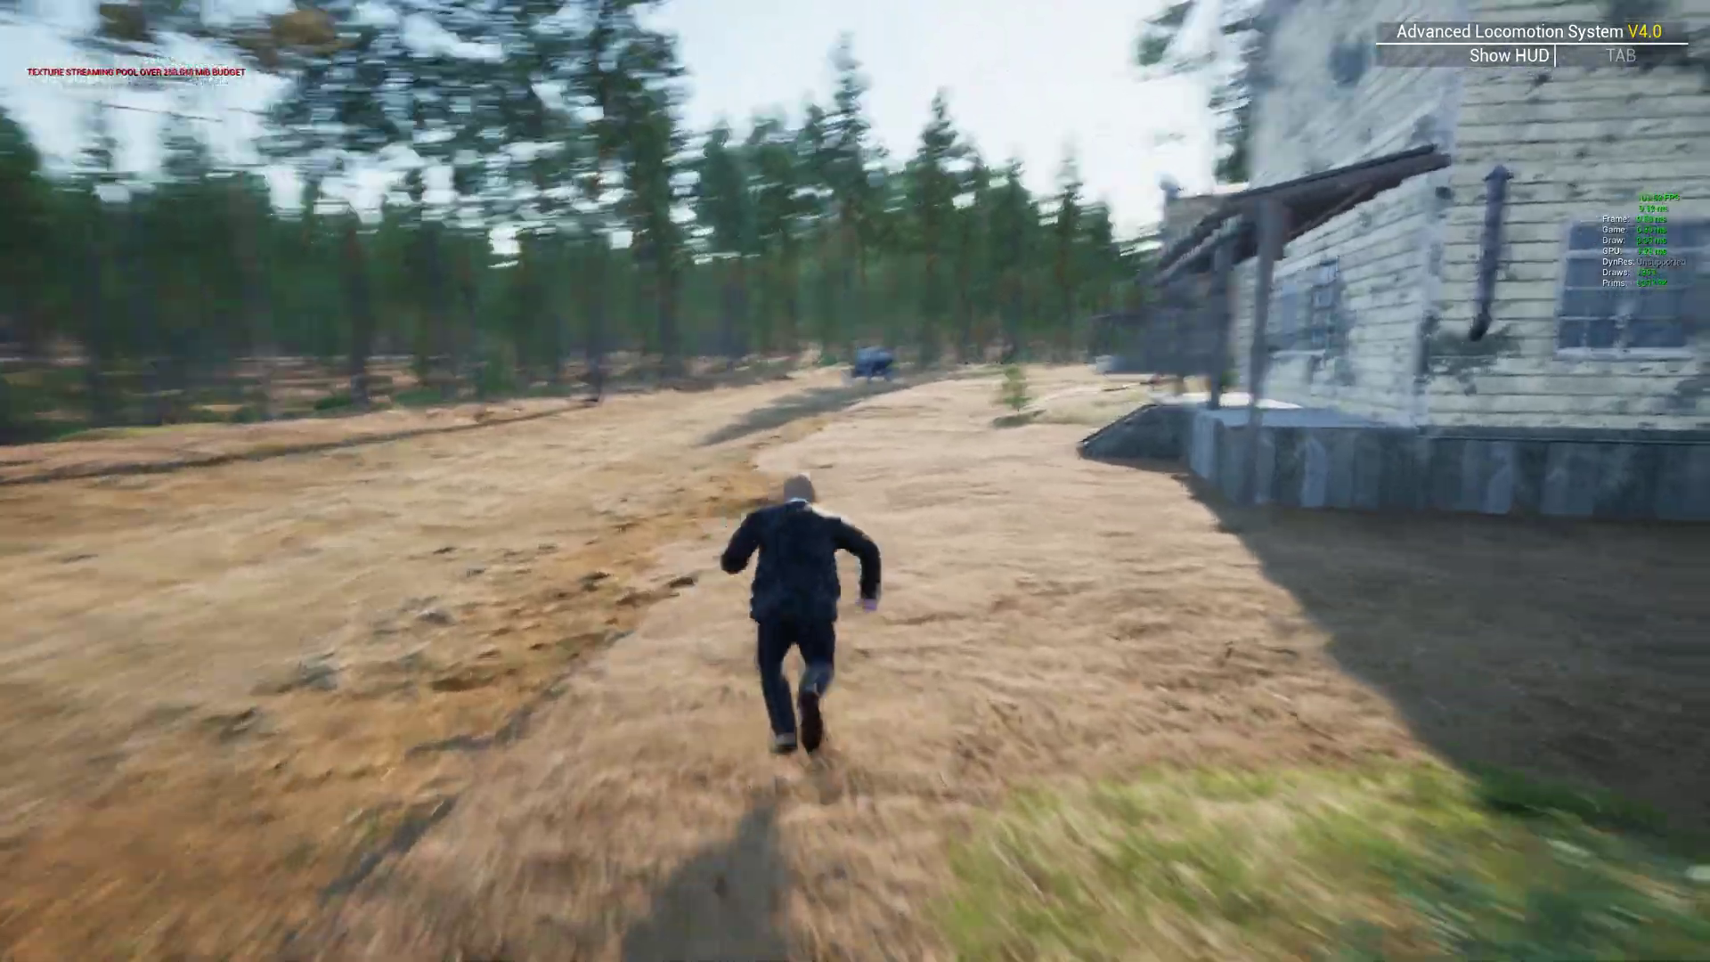
{"action": "type", "text": "w"}
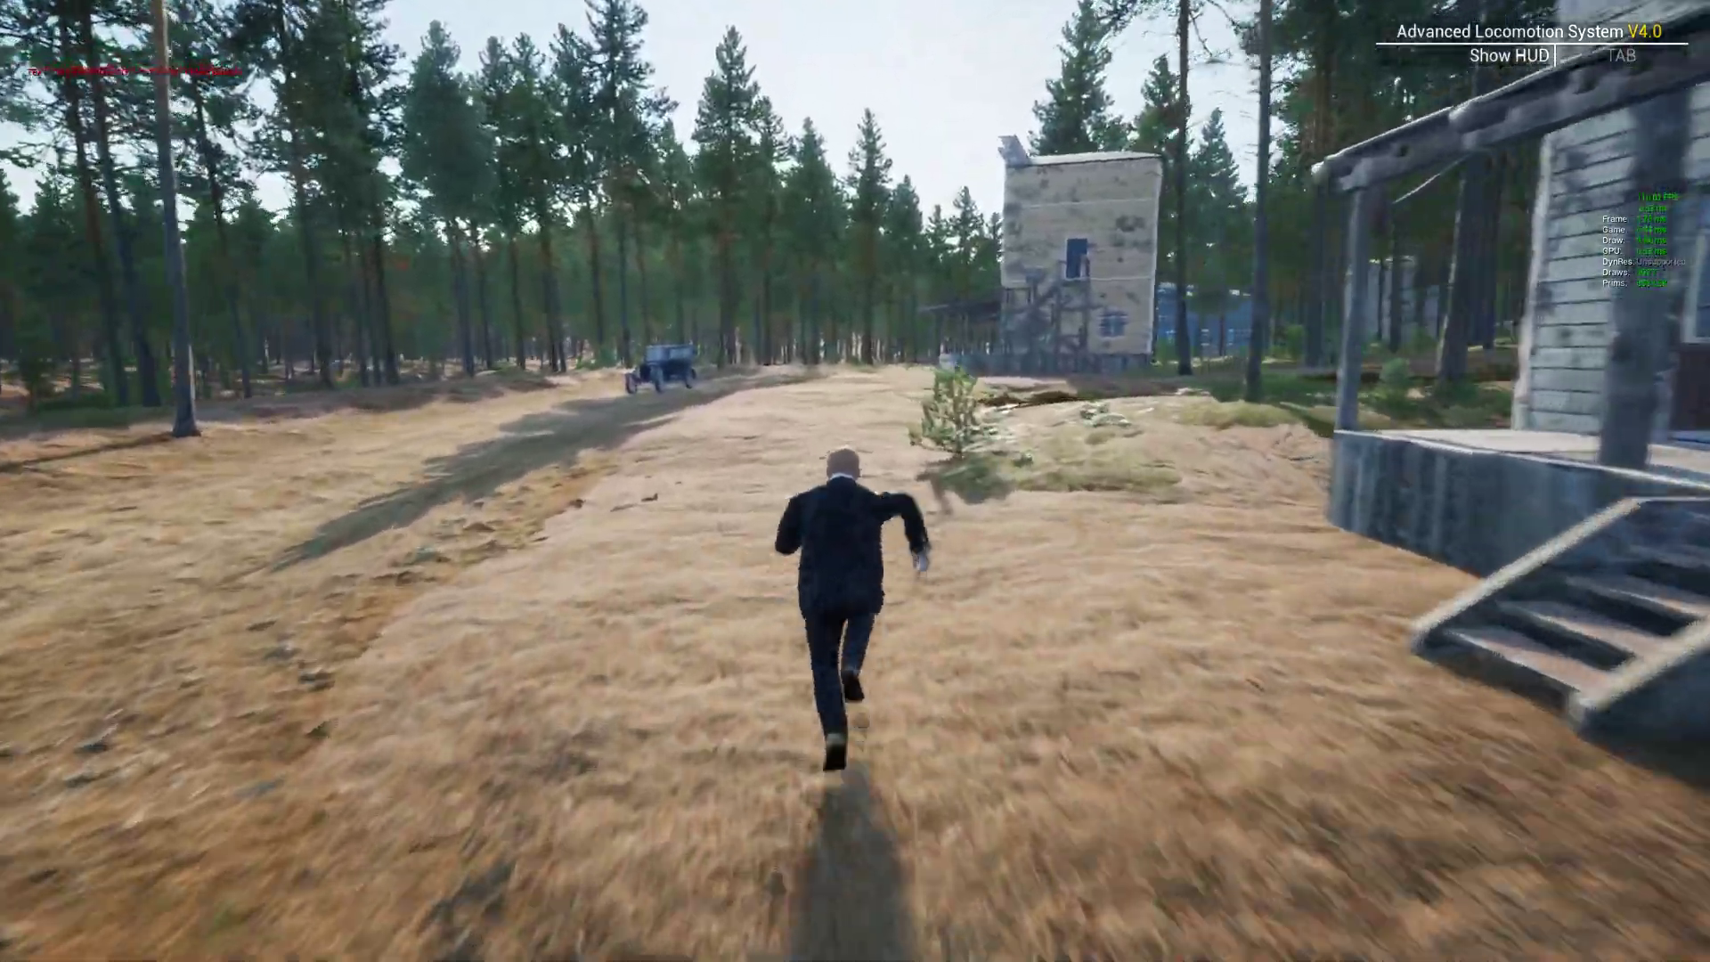
{"action": "type", "text": "w"}
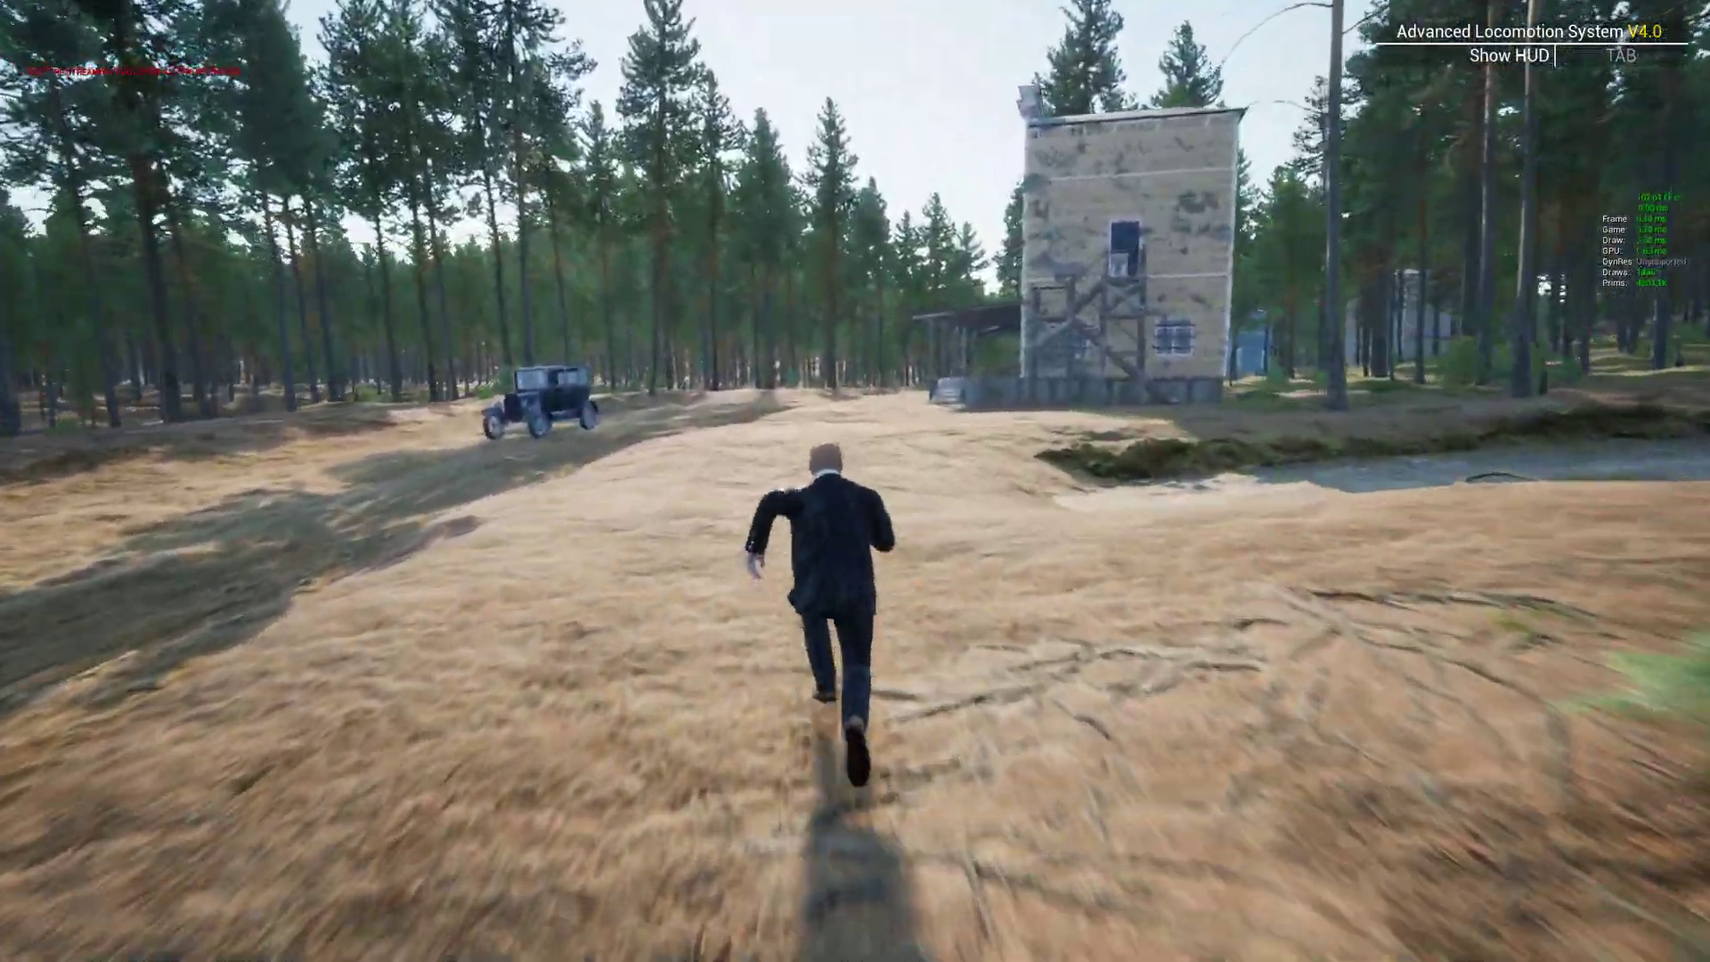
{"action": "type", "text": "w"}
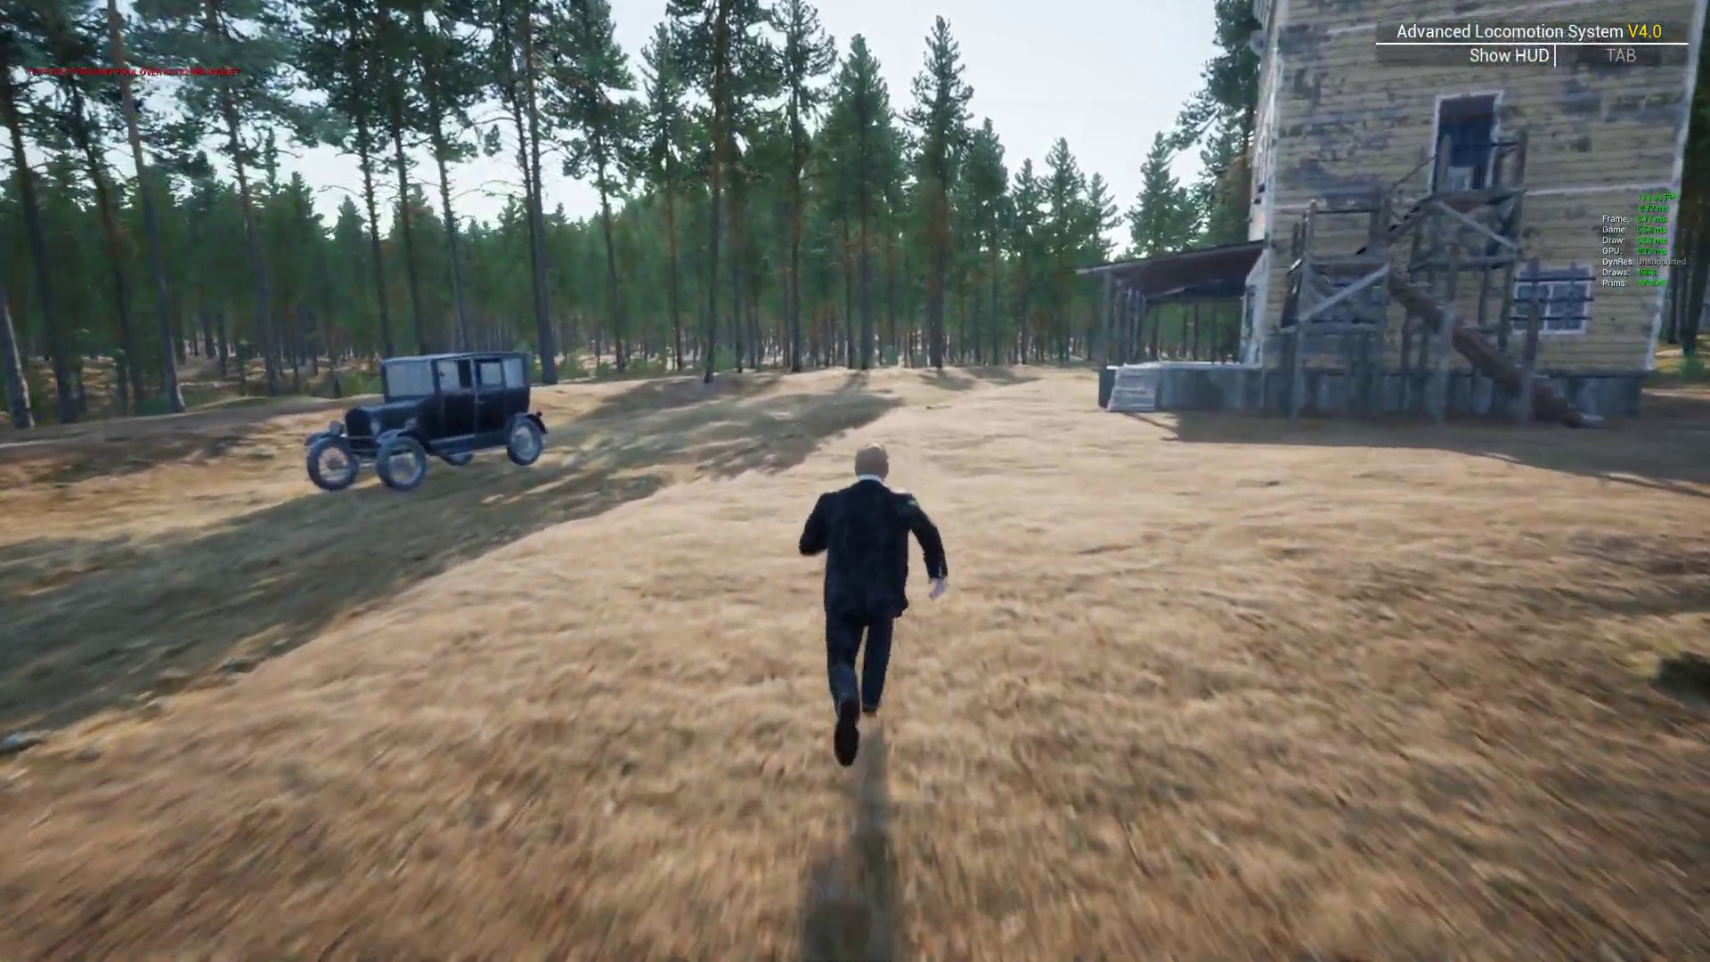
{"action": "type", "text": "w"}
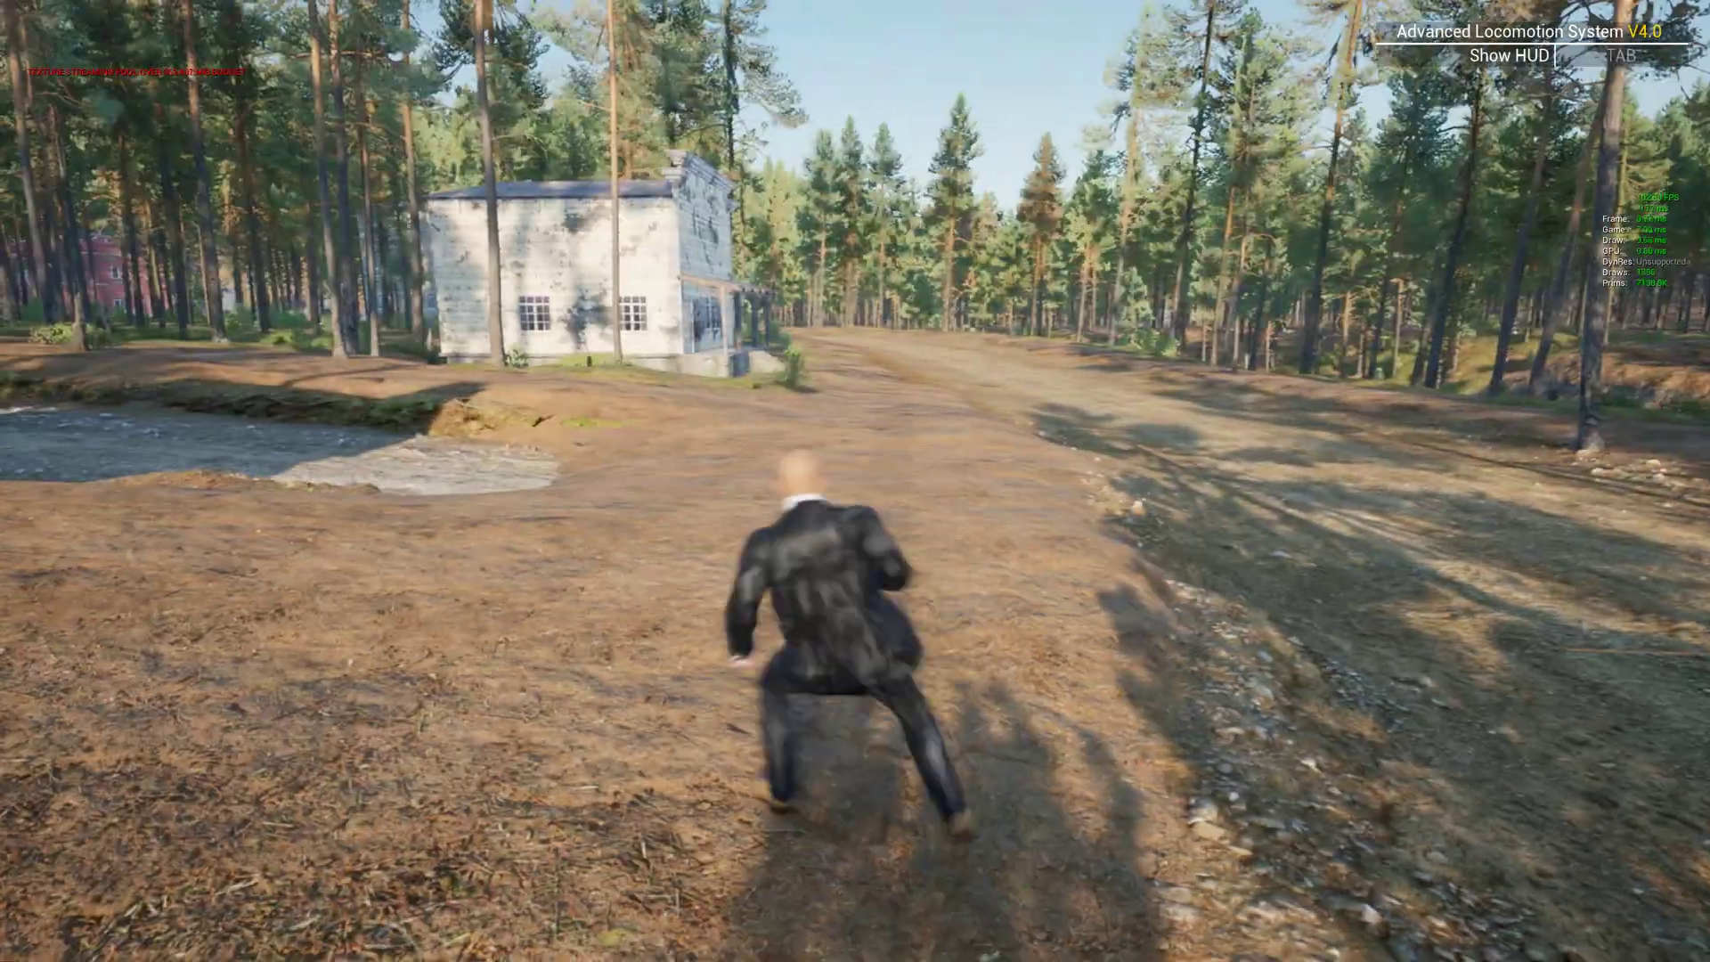
{"action": "key", "text": "alt"}
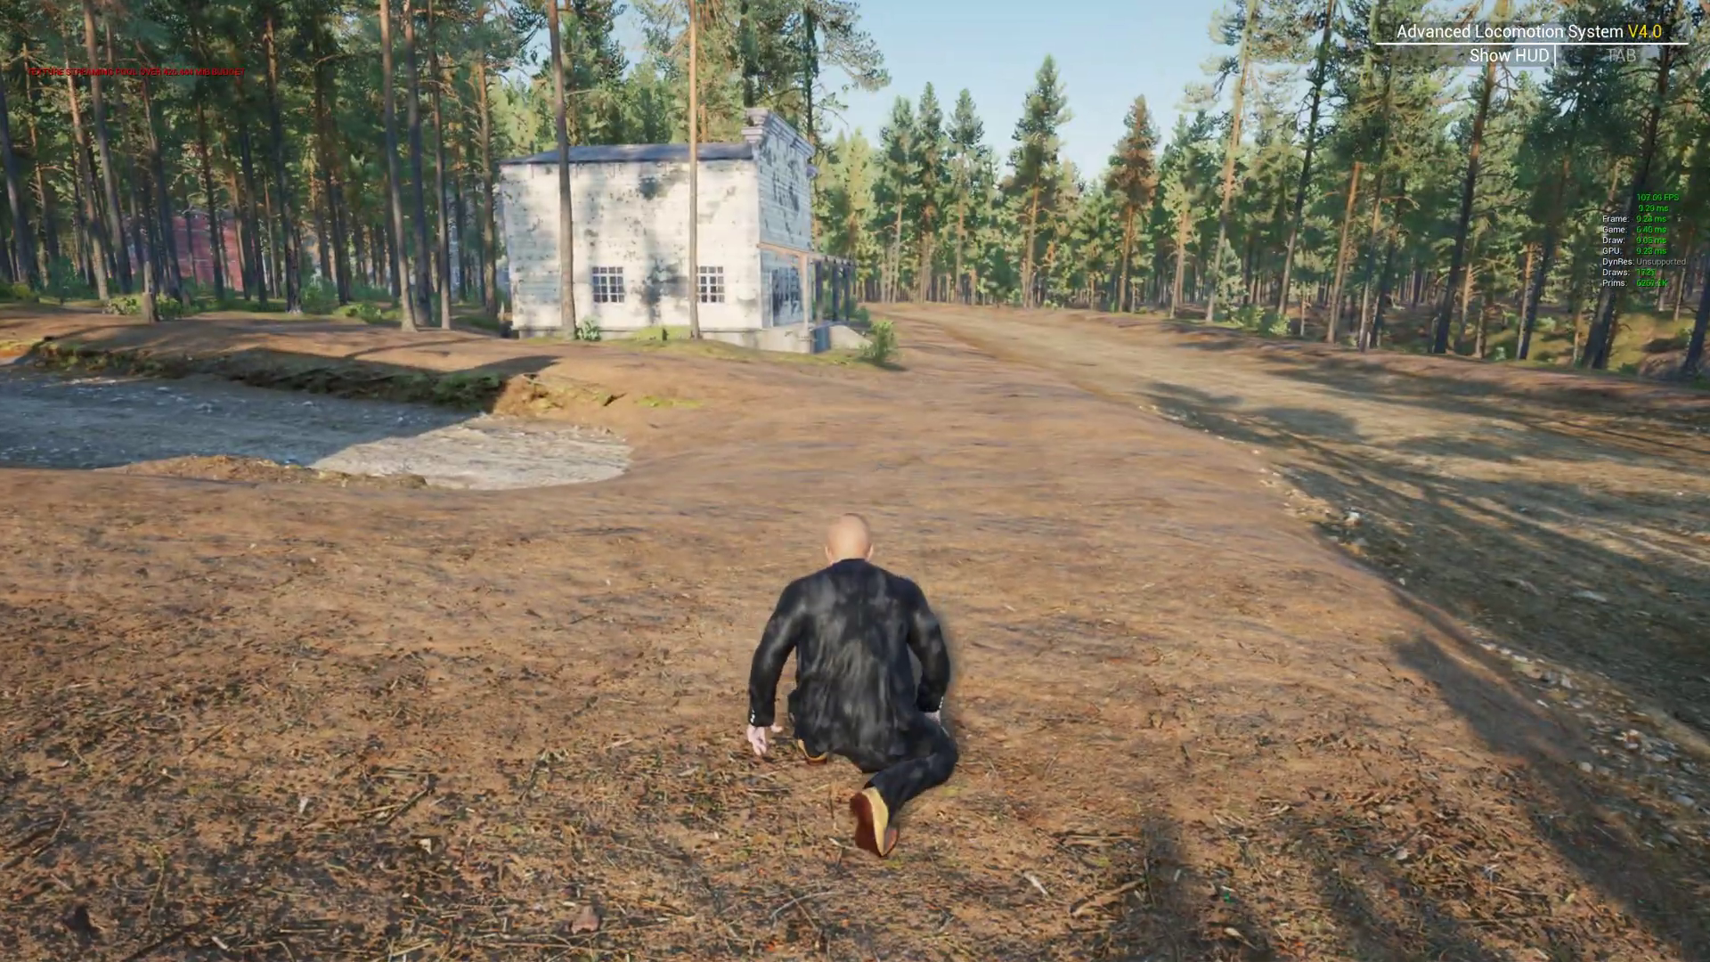
Step: End the play session and inspect the pine forest and lake in the editor viewport
{"action": "key", "text": "Escape"}
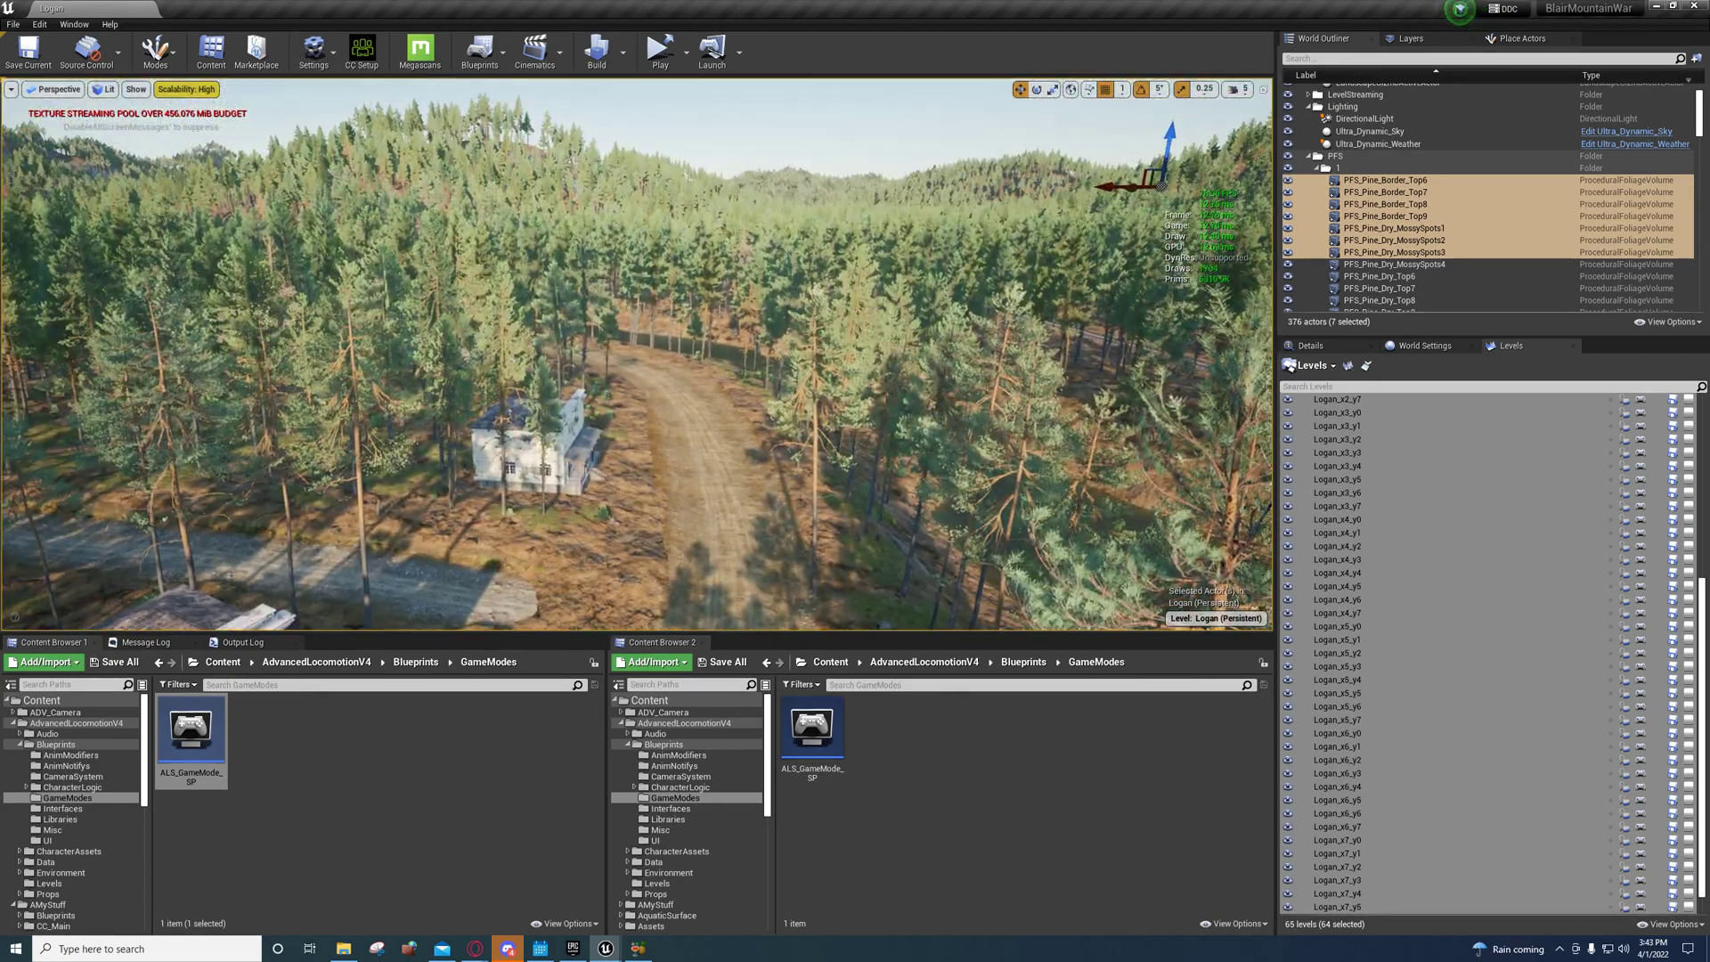
{"action": "right_click_drag", "start_coordinate": [638, 354], "coordinate": [427, 303]}
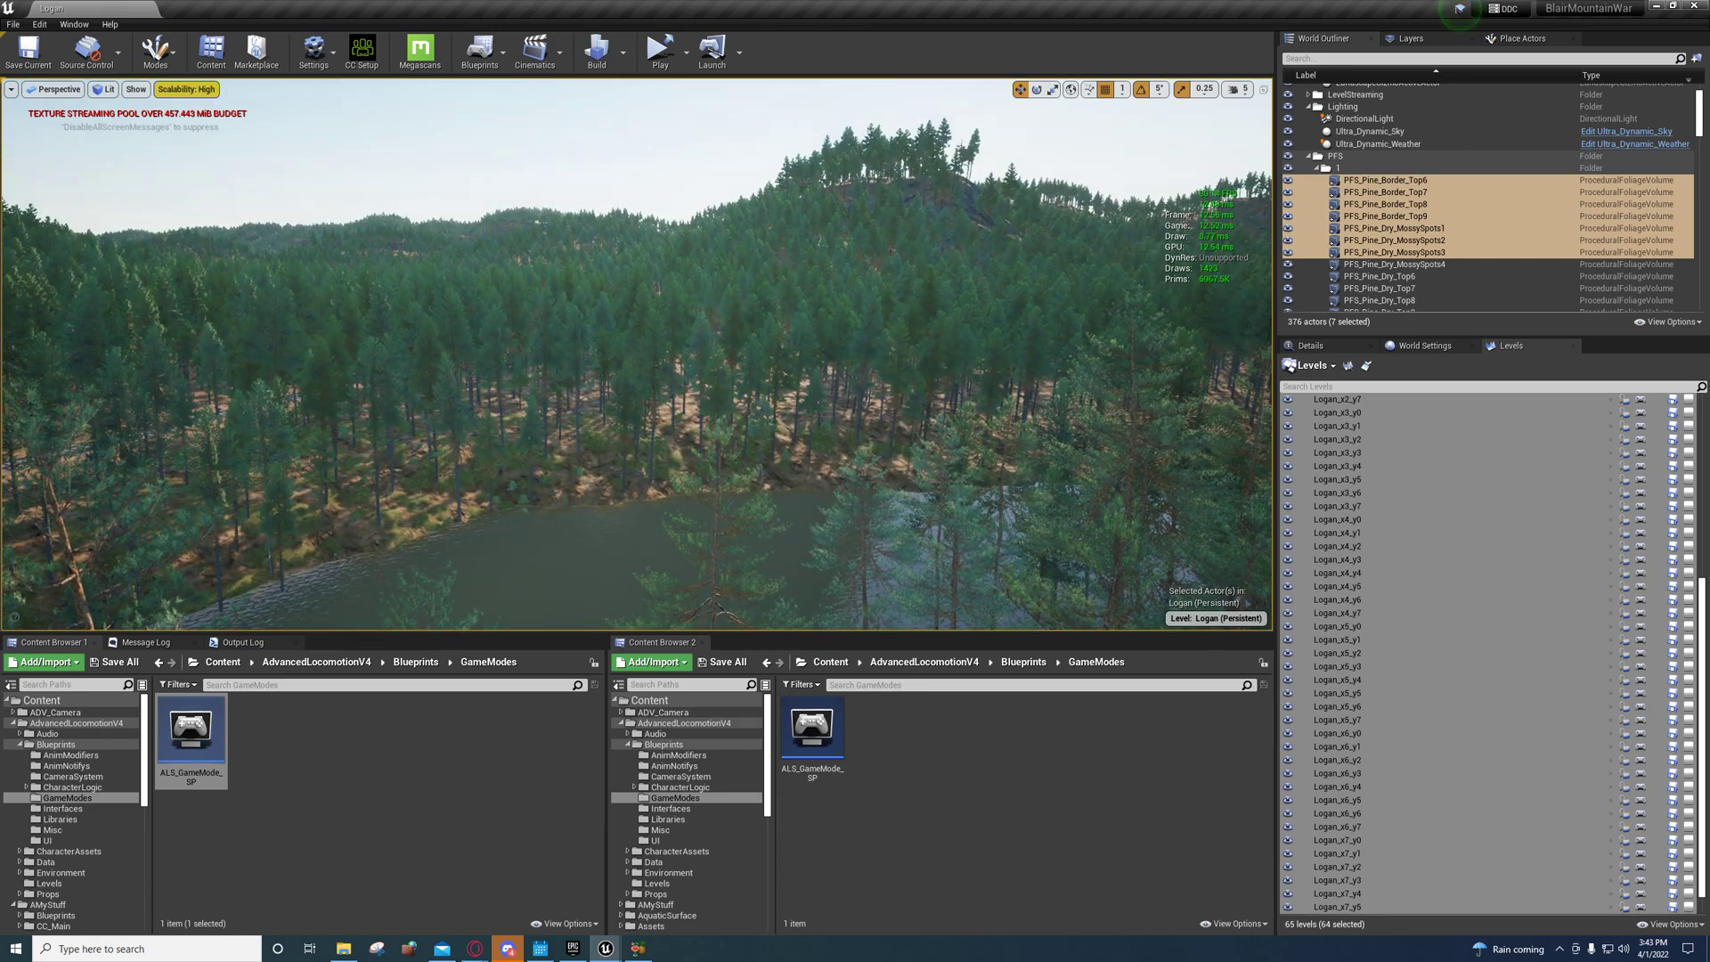
{"action": "right_click_drag", "start_coordinate": [637, 354], "coordinate": [623, 445]}
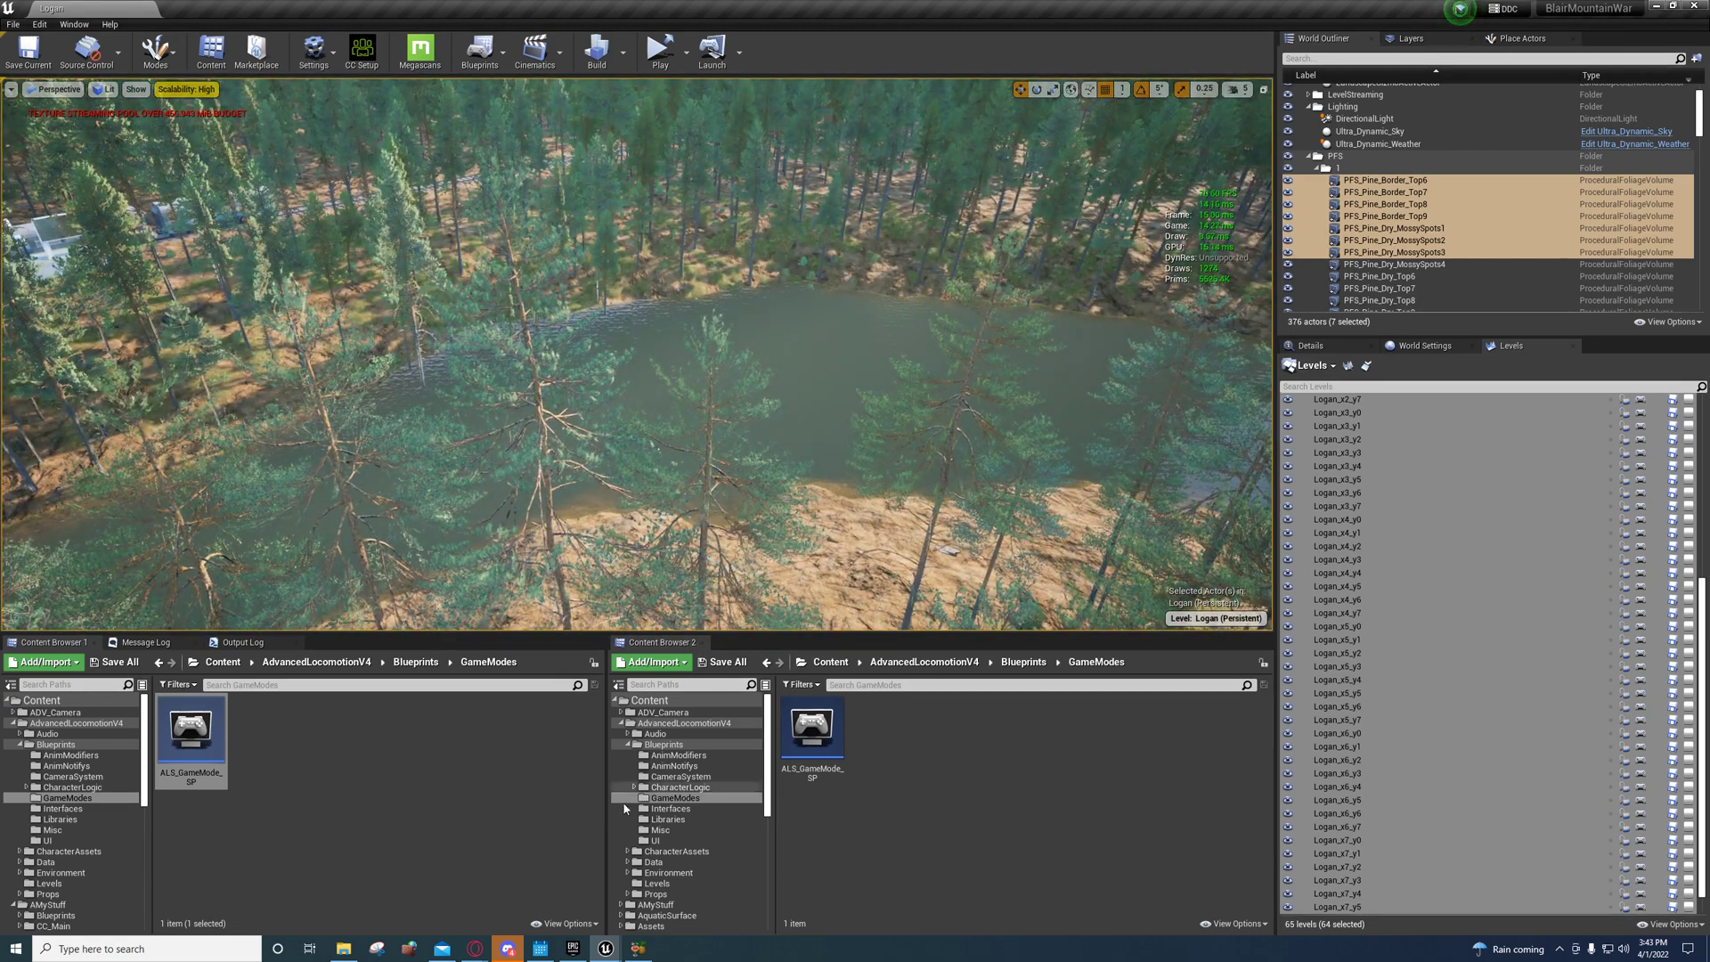